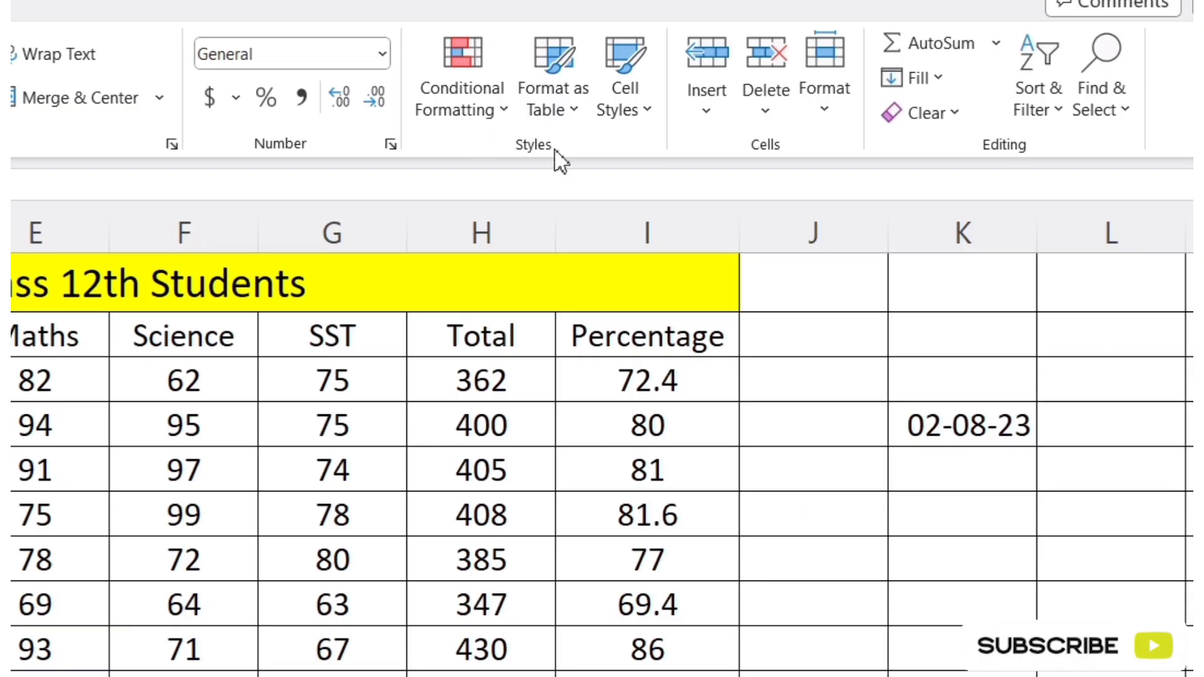
Step: Examine the Class 12th marksheet, covering its title, column headings, subject marks, totals and percentages
click(501, 120)
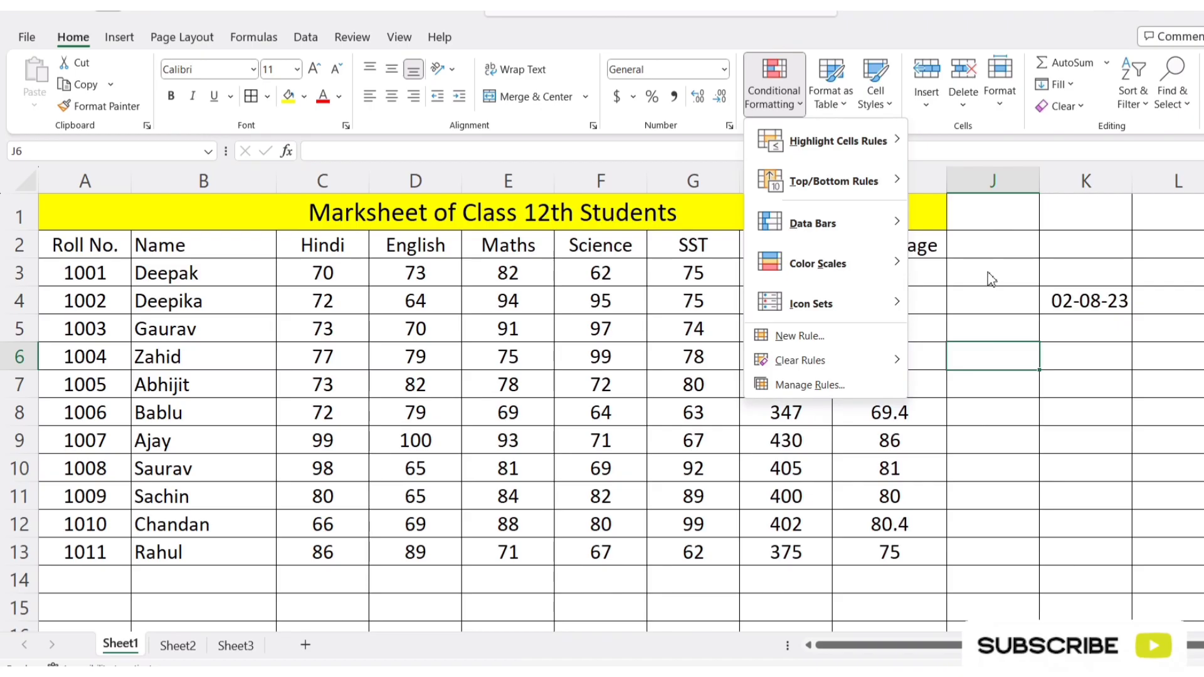
click(805, 384)
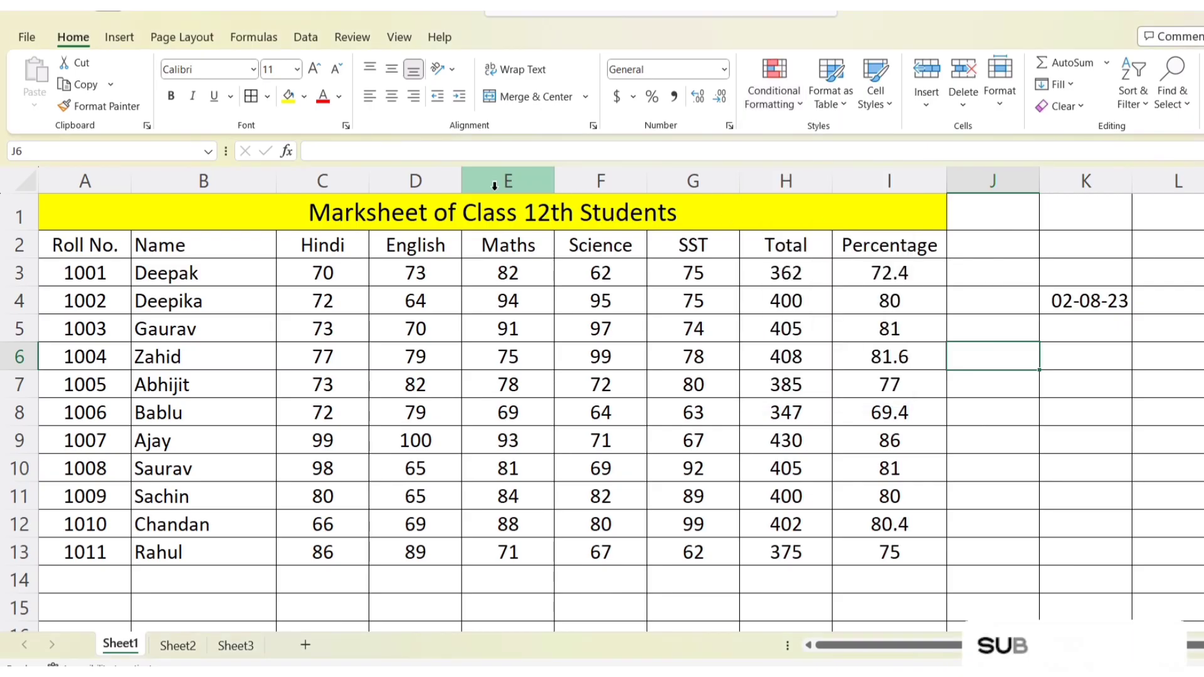
click(212, 214)
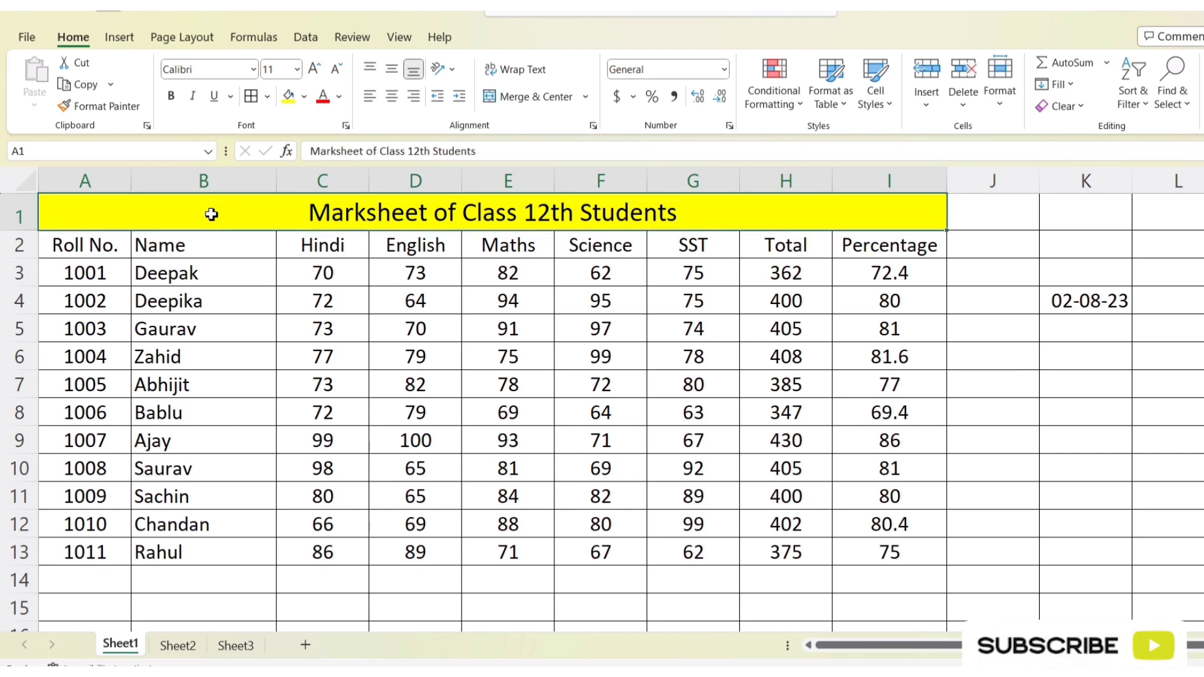
drag(211, 215, 210, 580)
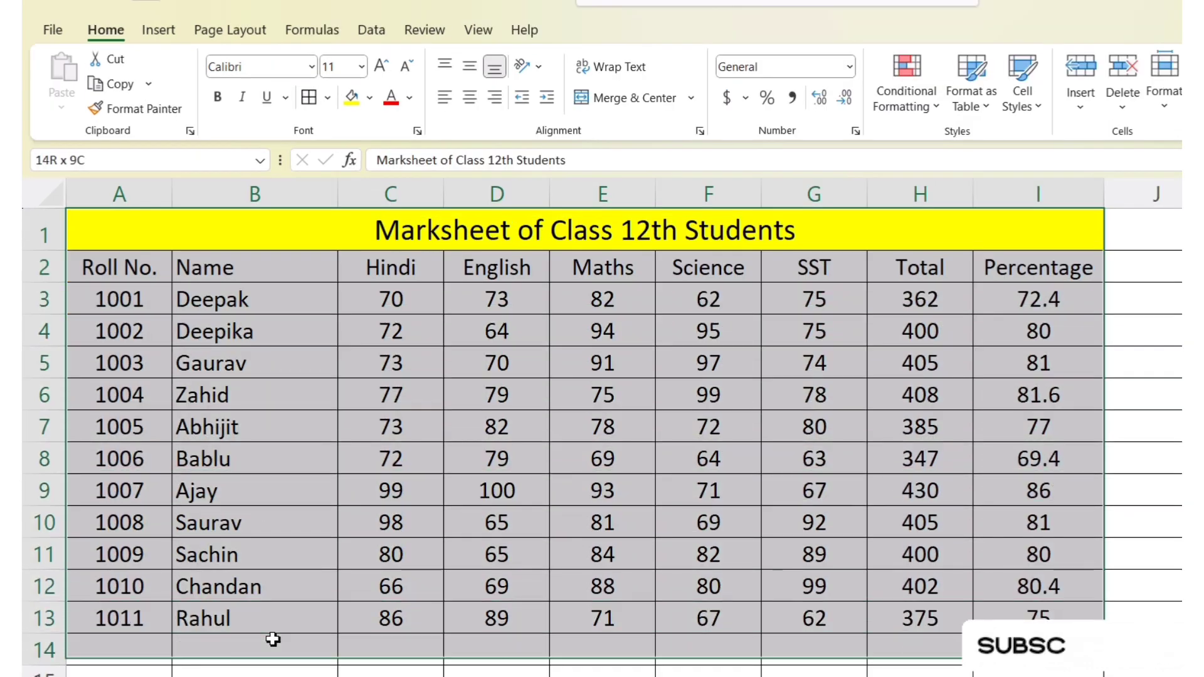
click(496, 233)
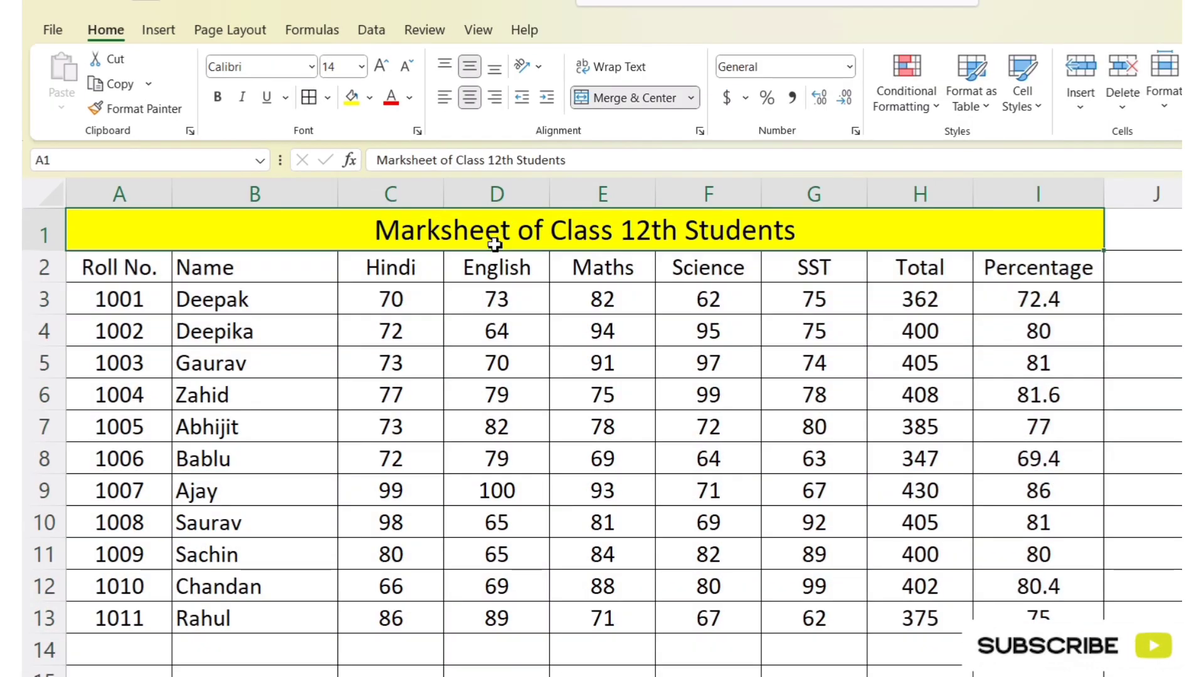
click(102, 267)
click(260, 268)
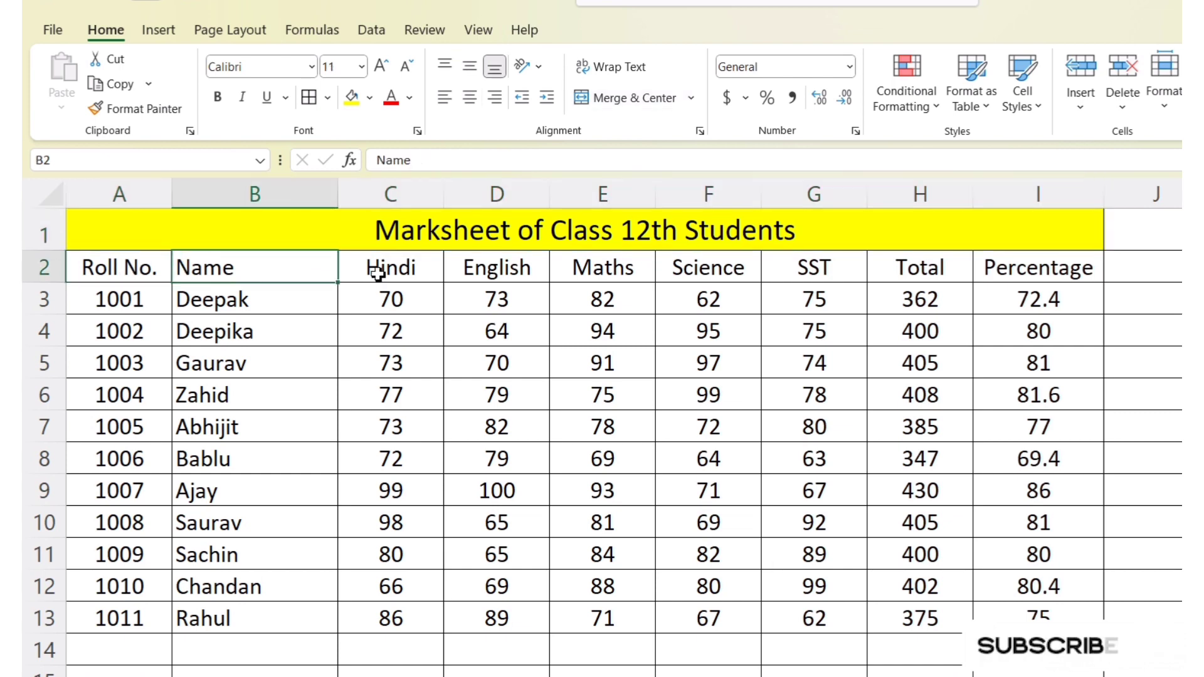
drag(414, 271, 834, 301)
click(912, 267)
click(1057, 270)
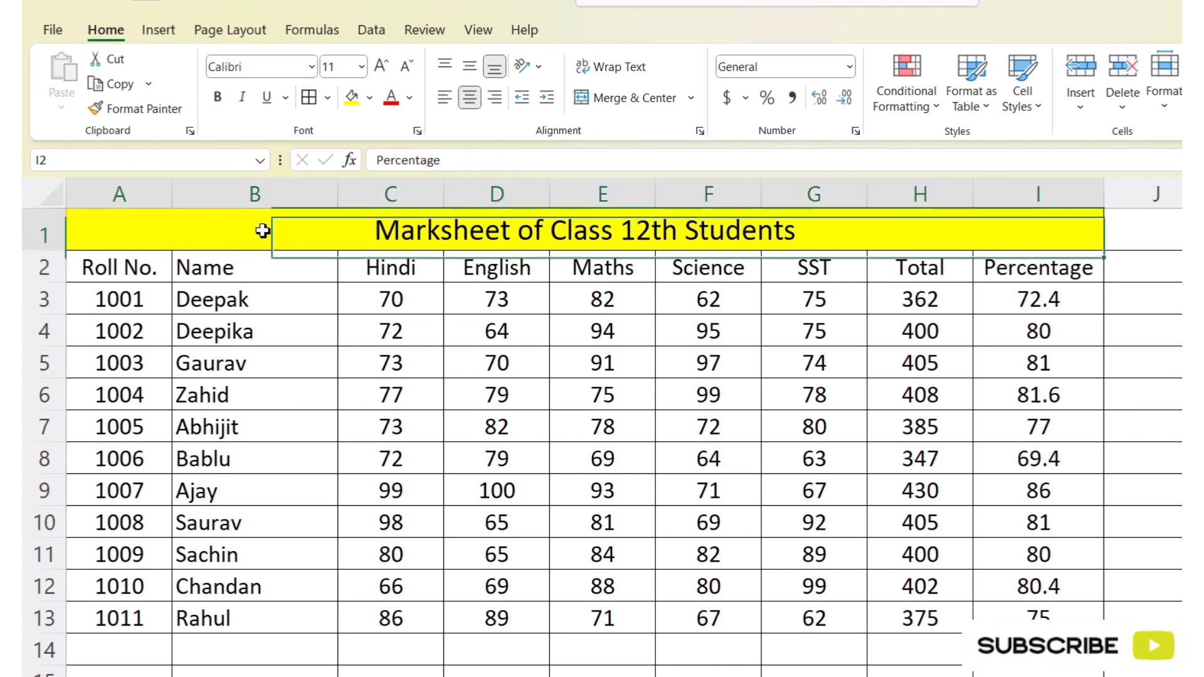
drag(261, 229, 280, 618)
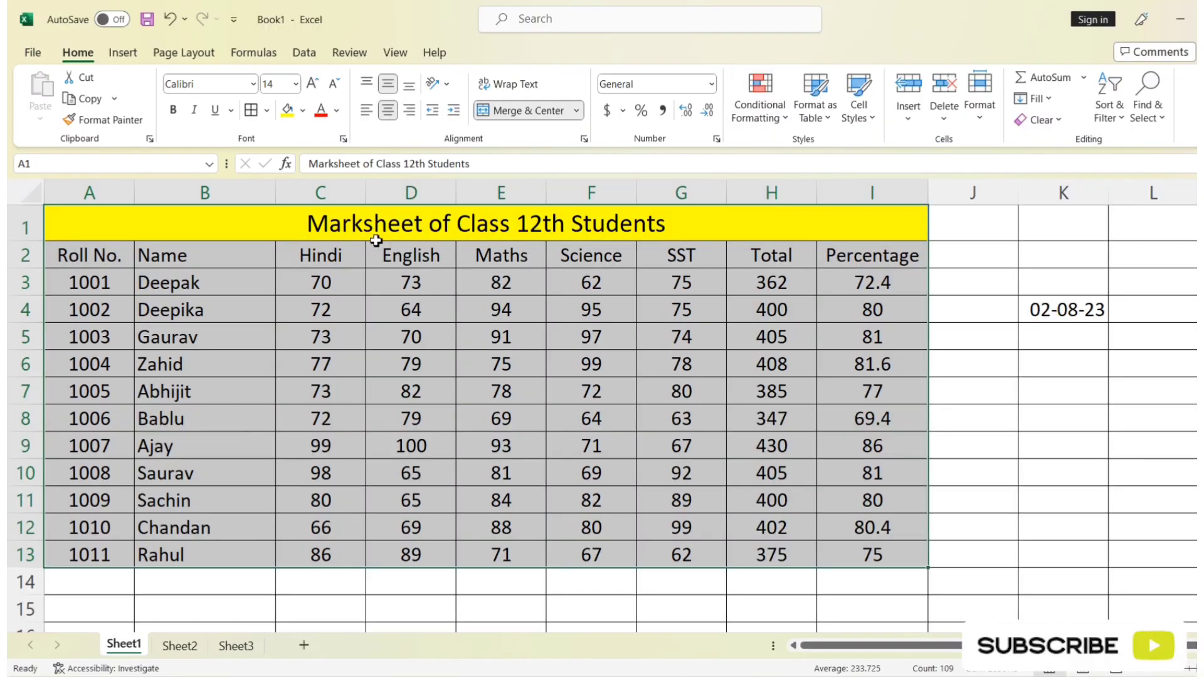
click(796, 469)
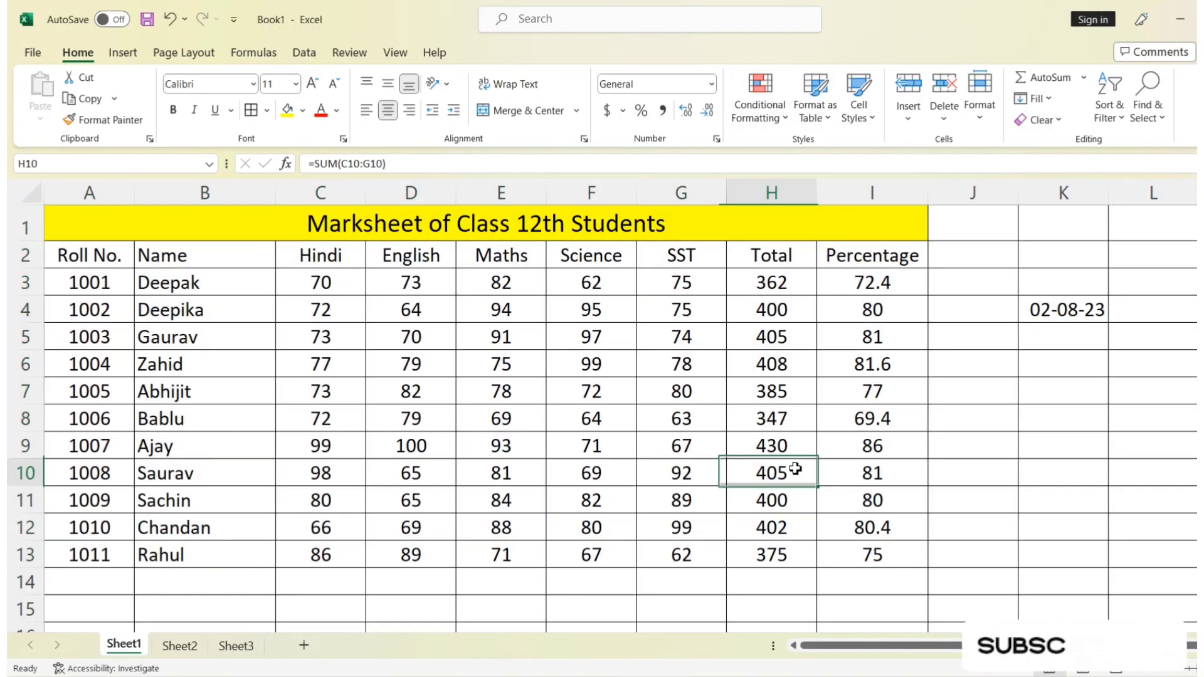
Step: Review the Conditional Formatting rule types and the Highlight Cells Rules options with the whole marksheet A1:I13 selected
drag(657, 223, 680, 556)
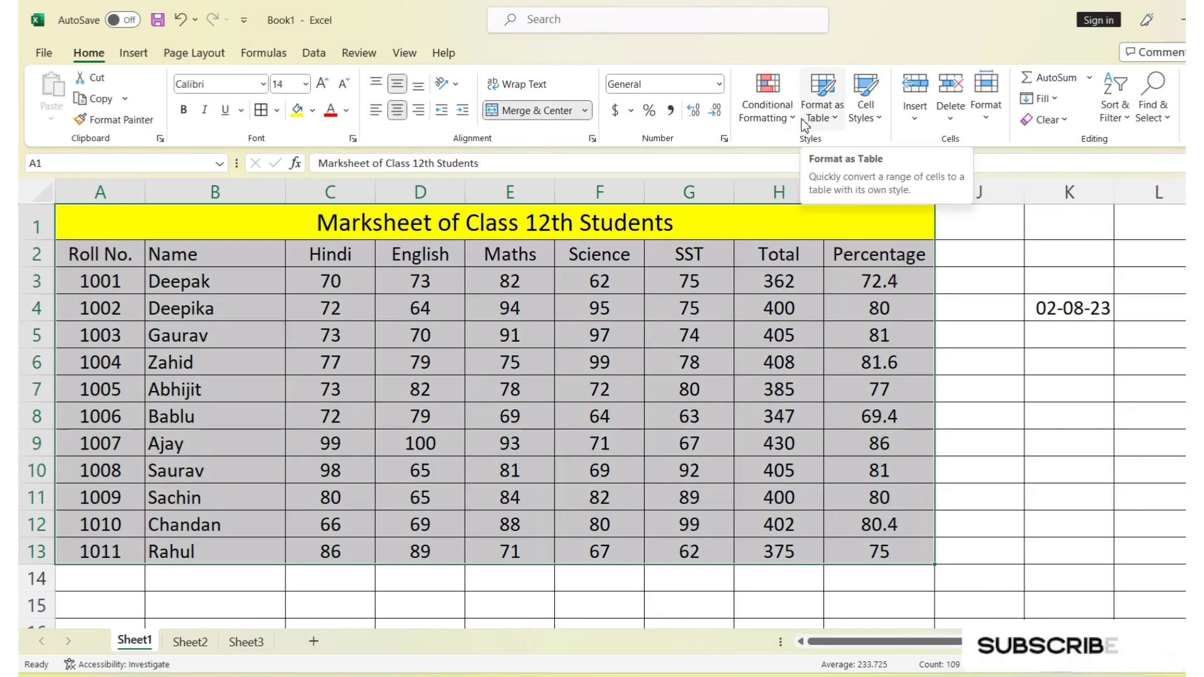
click(791, 119)
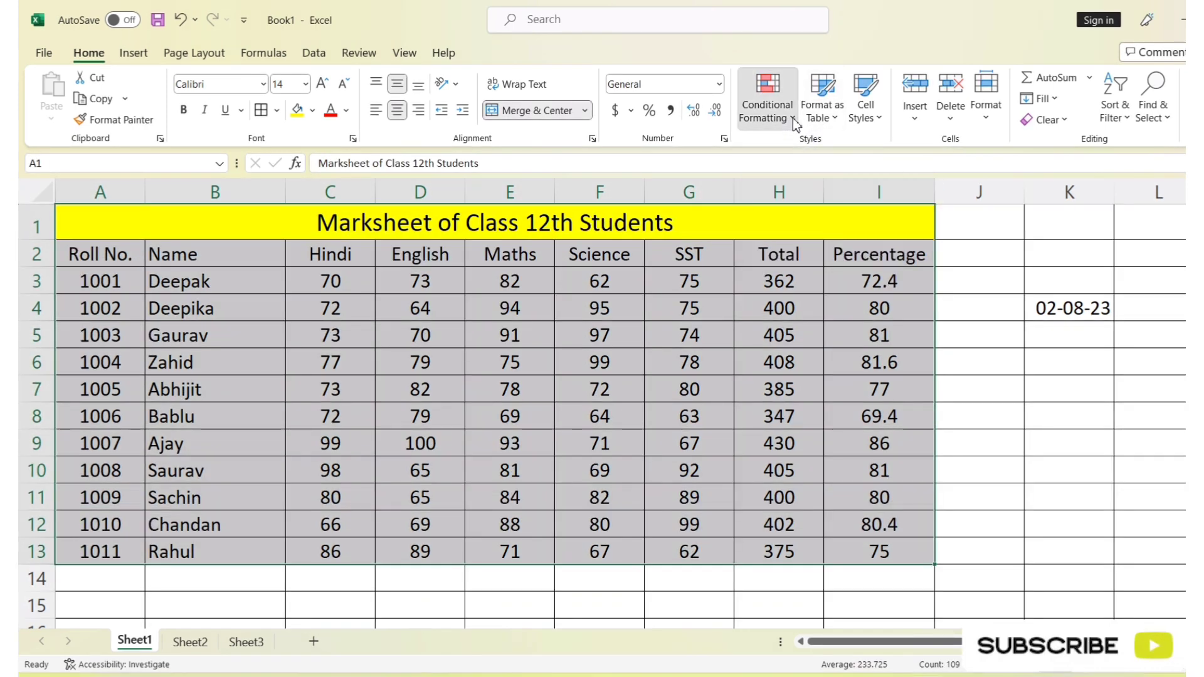
click(589, 365)
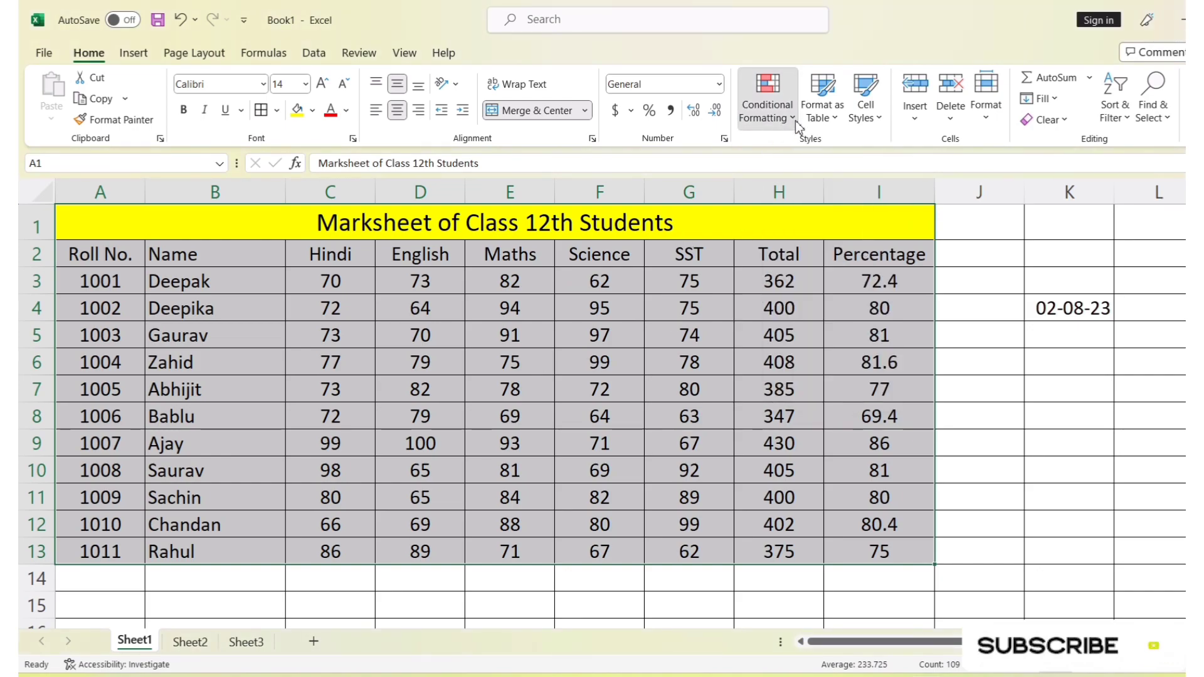
click(795, 121)
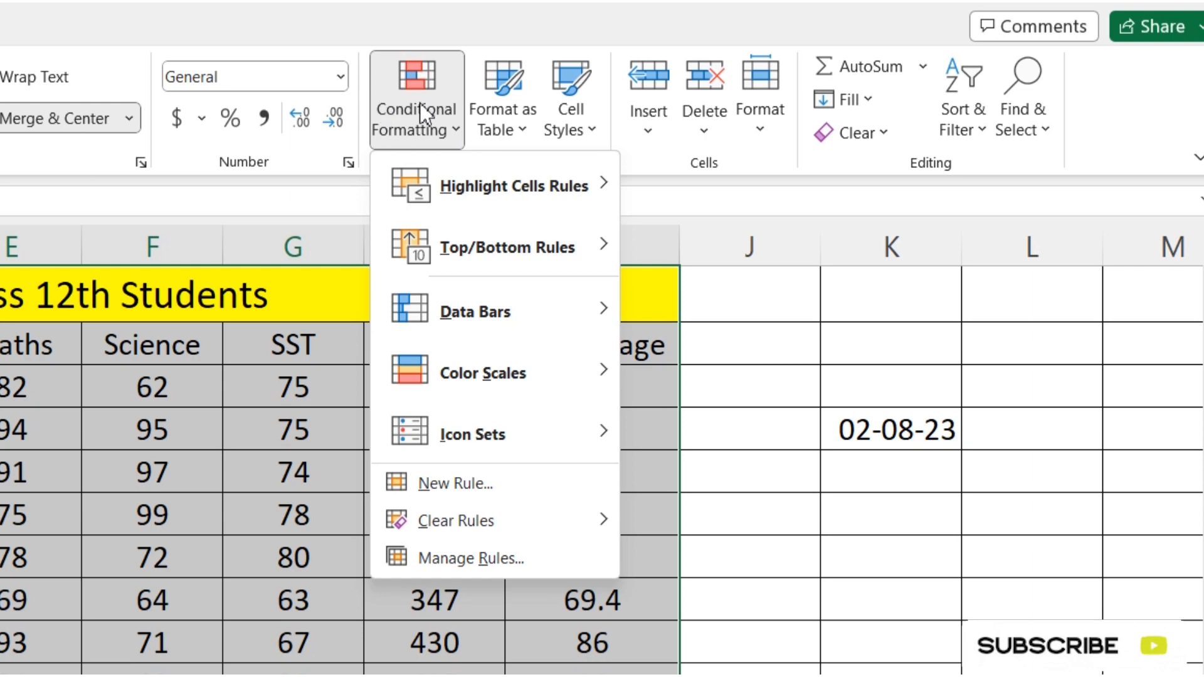
mouse_move(527, 190)
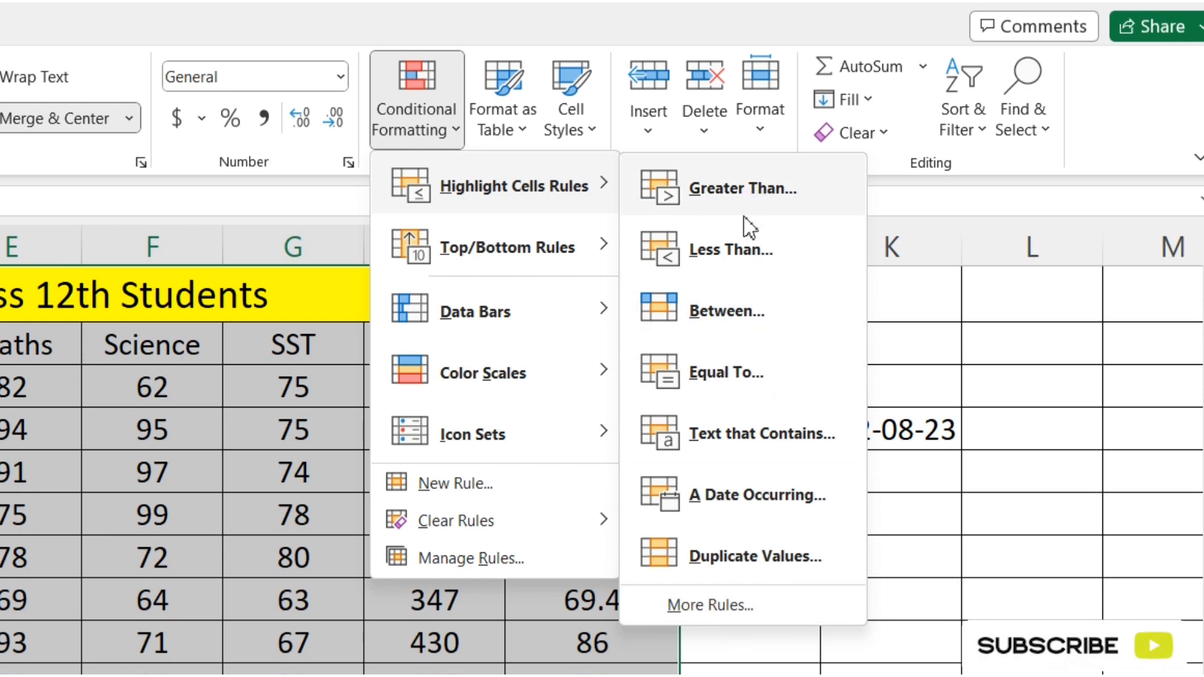
click(66, 474)
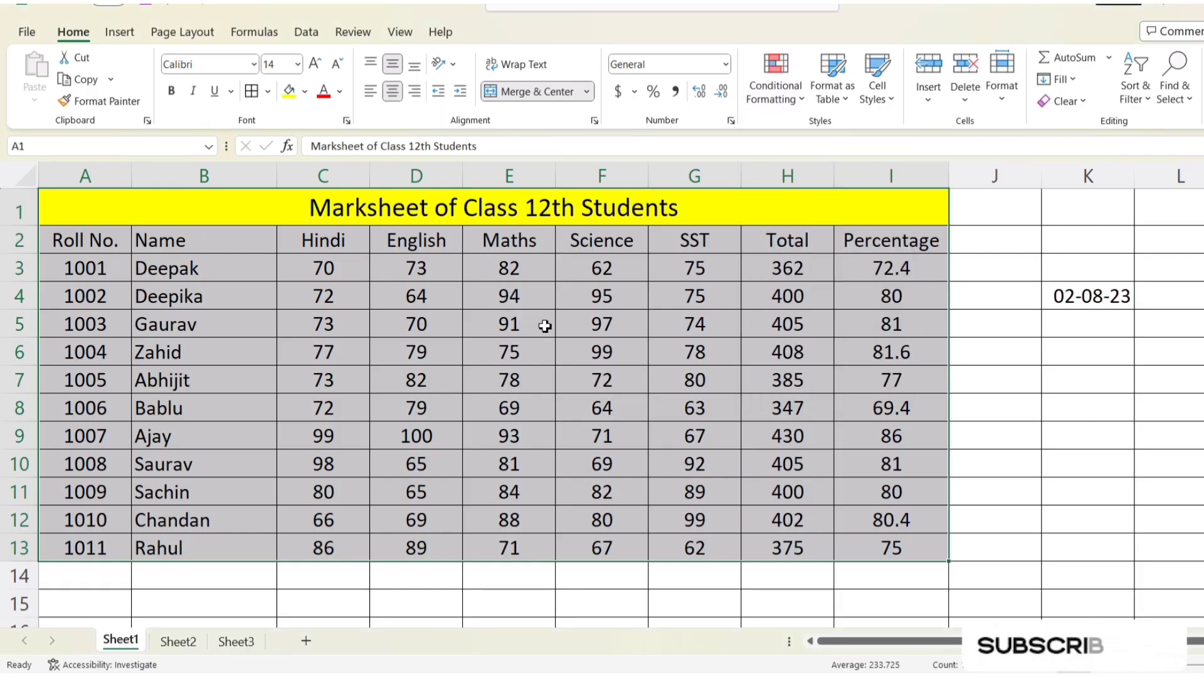
click(753, 324)
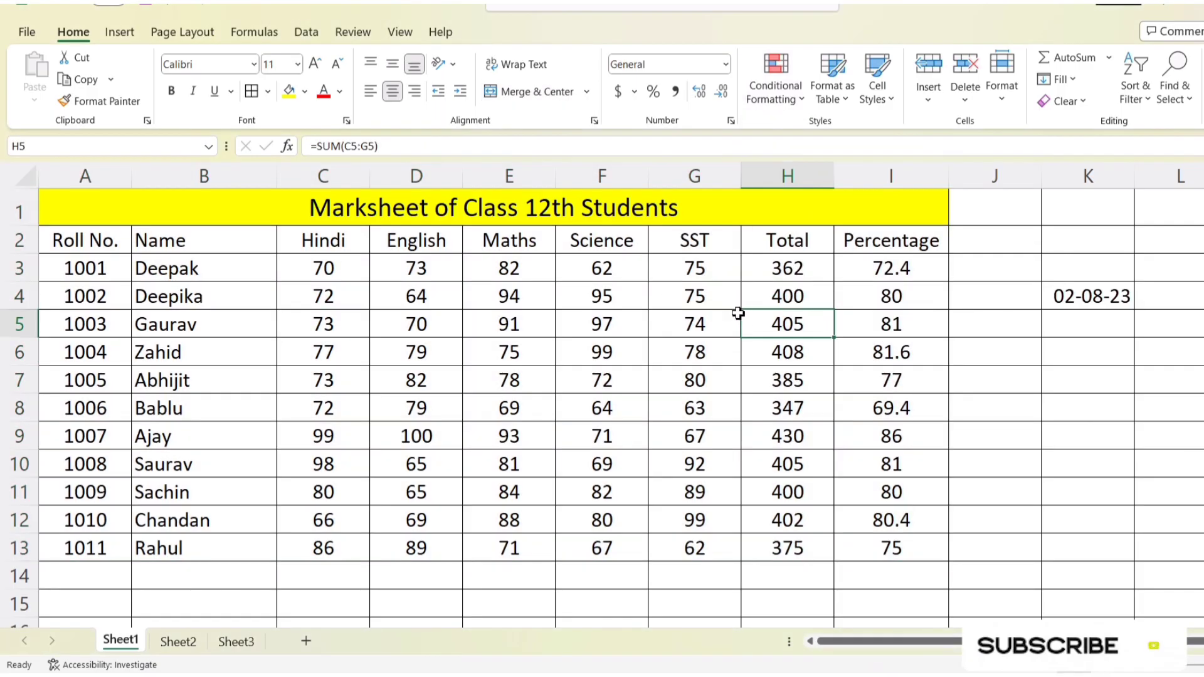
Step: Set up a Greater Than highlight rule on the Total marks in H3:H13 with a threshold of 400
drag(778, 265, 775, 534)
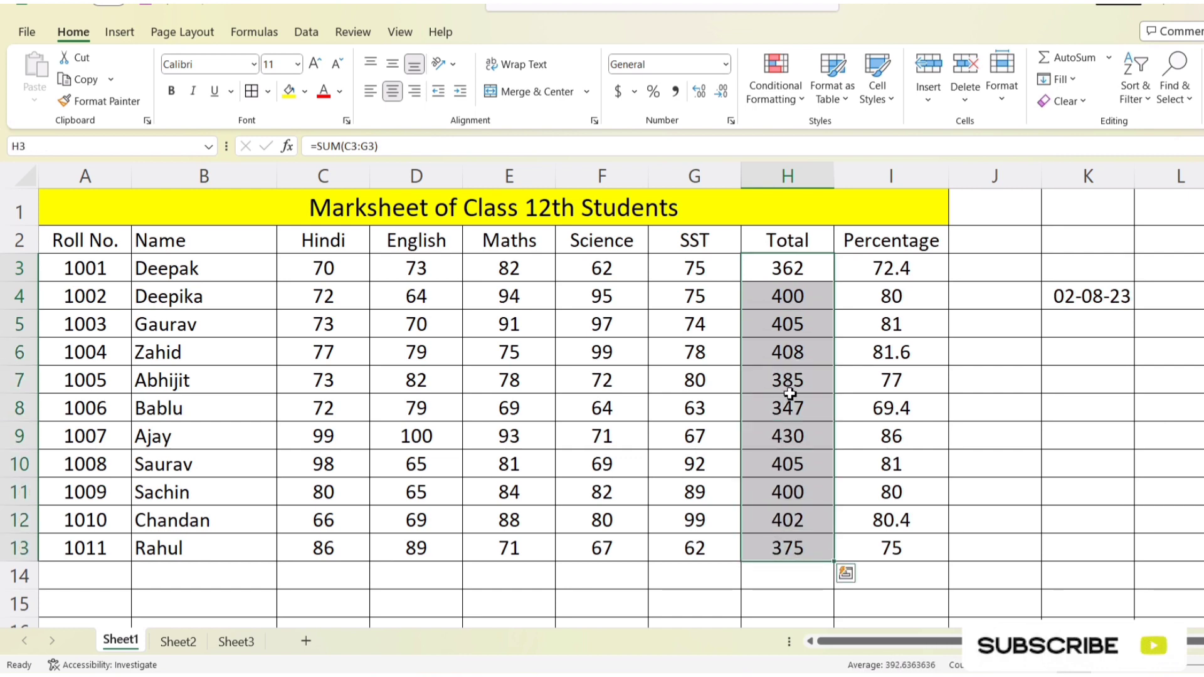
drag(779, 263, 789, 551)
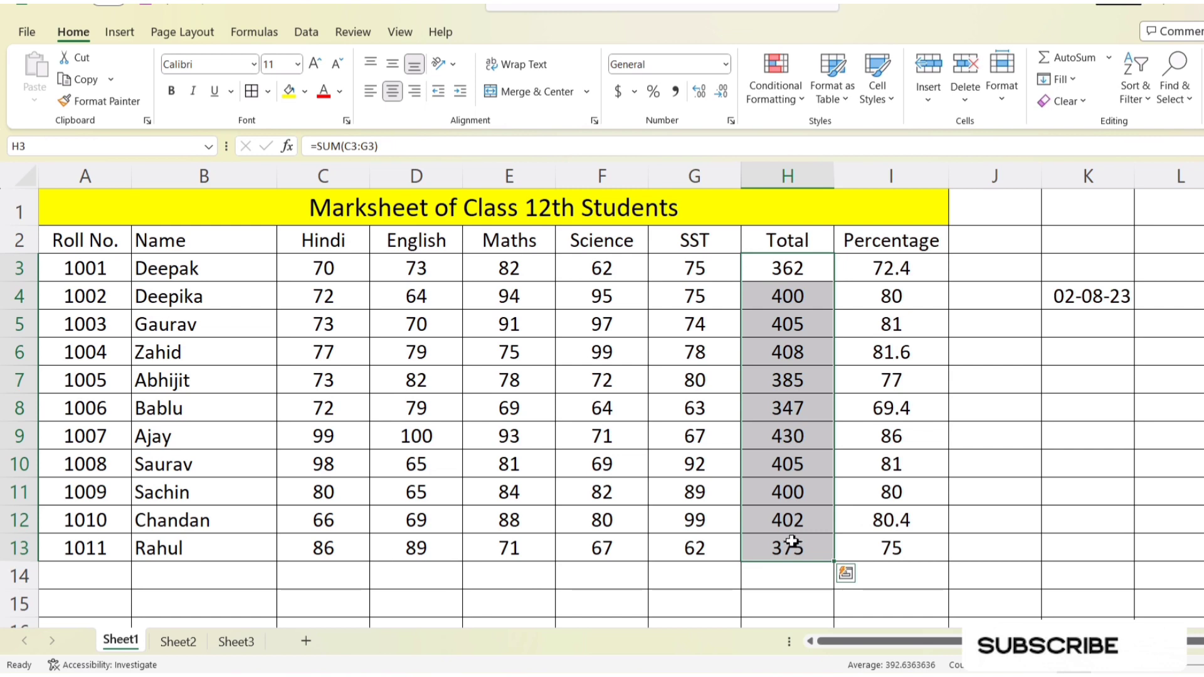
click(801, 178)
drag(780, 264, 792, 547)
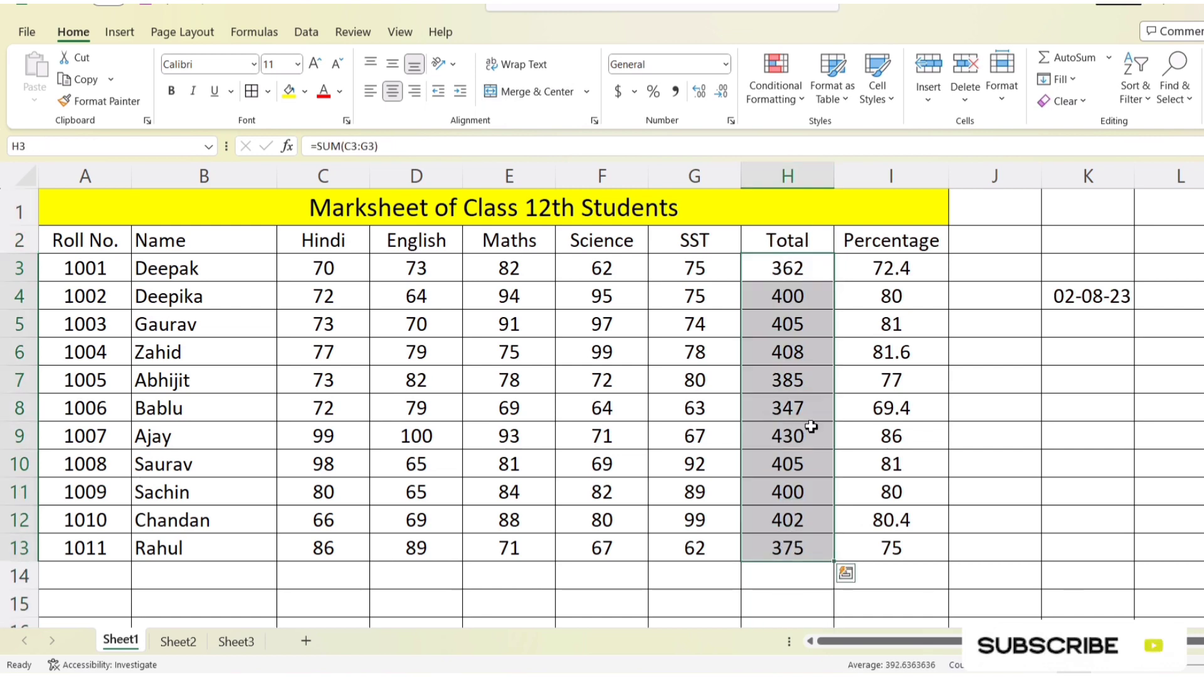
click(807, 102)
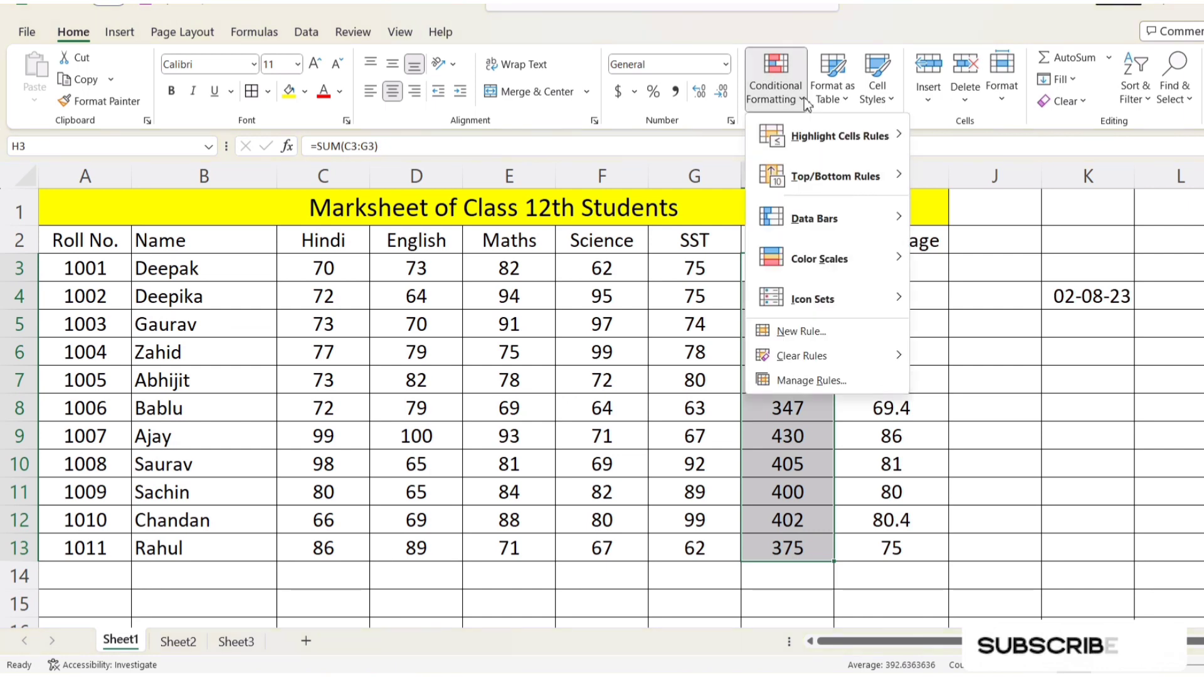
mouse_move(826, 143)
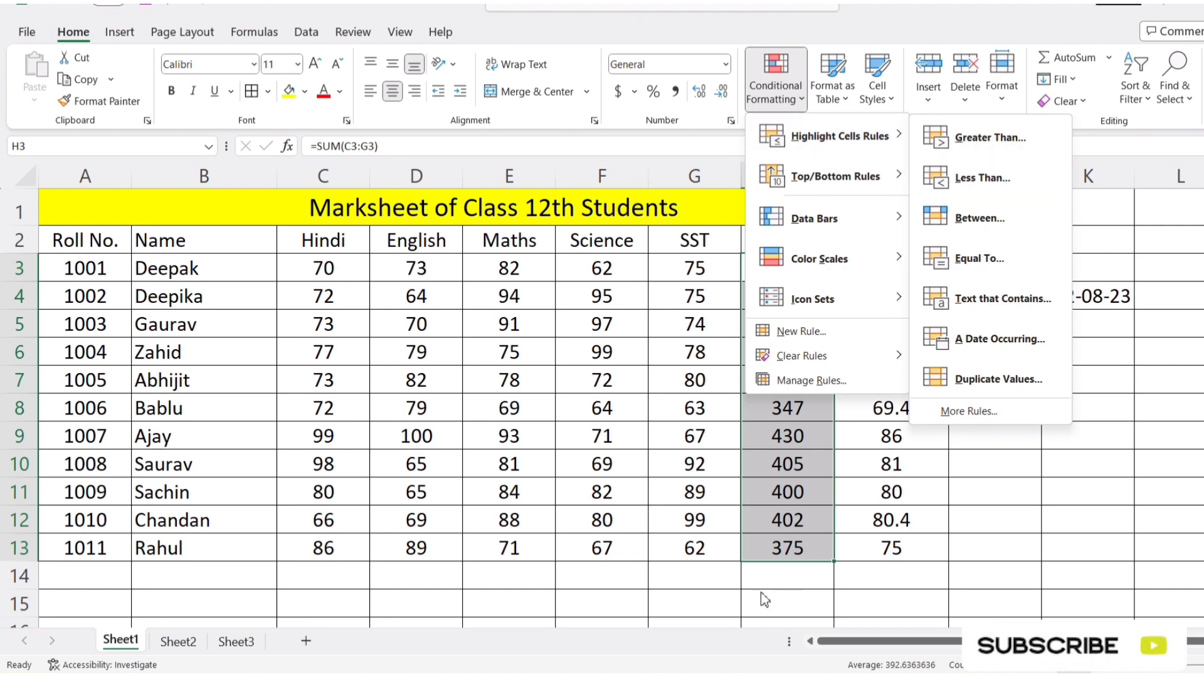
drag(1053, 642, 1090, 641)
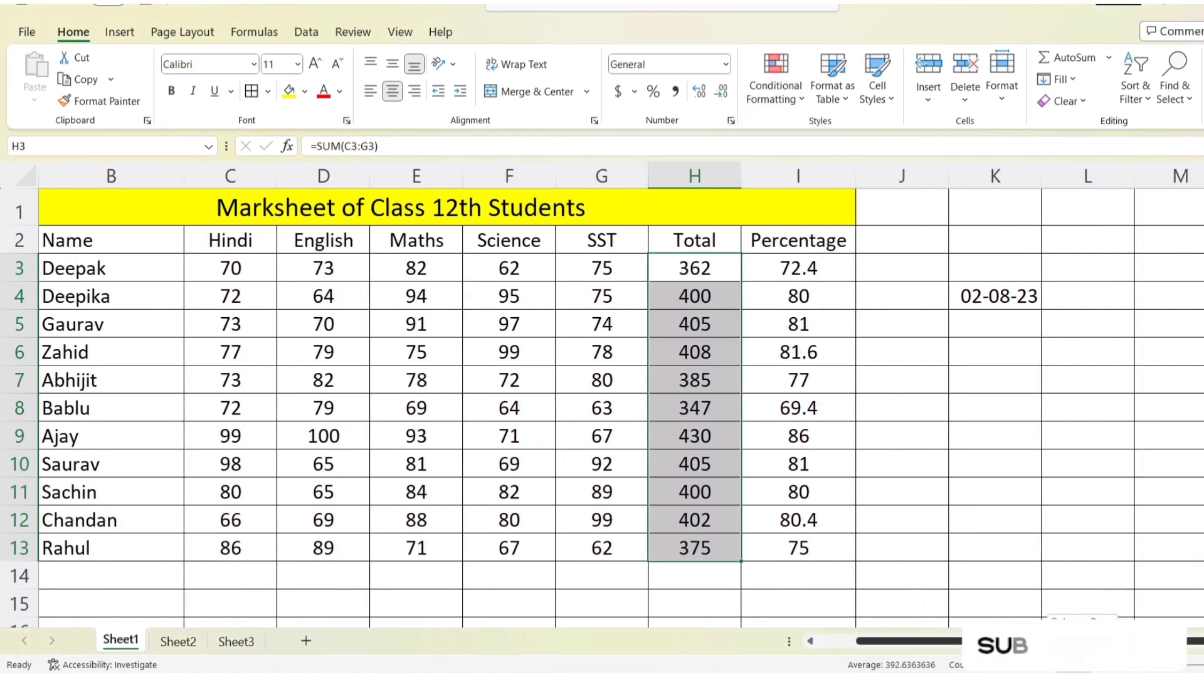
click(802, 97)
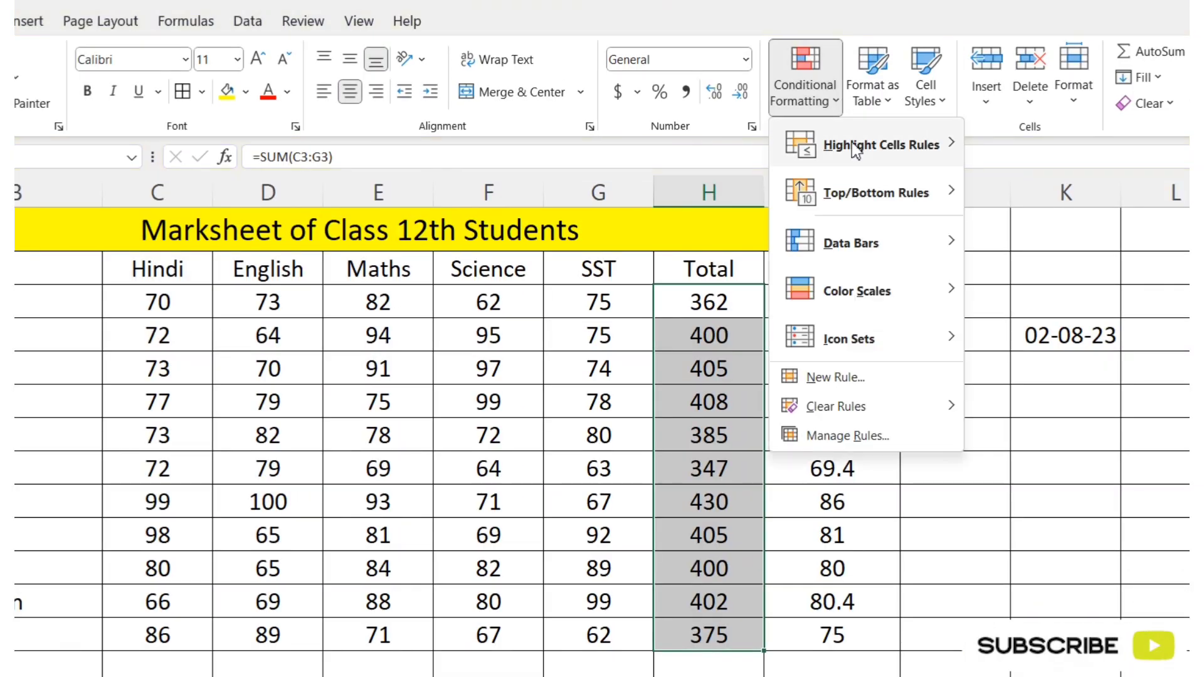
mouse_move(817, 138)
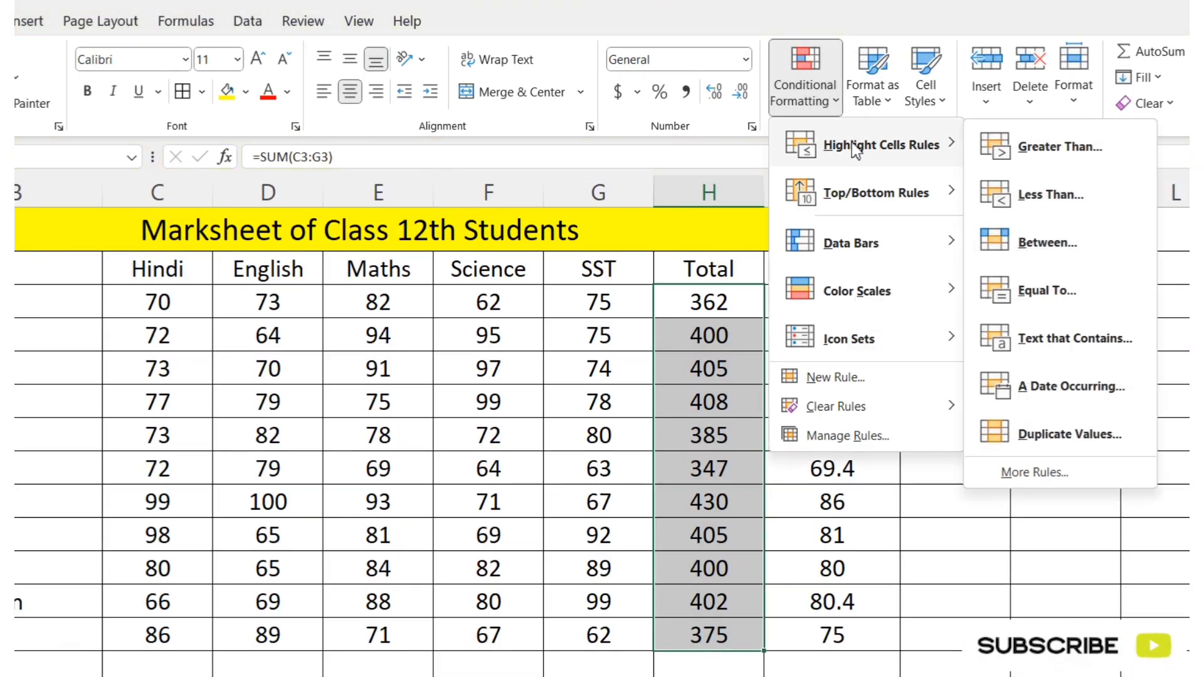
click(1060, 147)
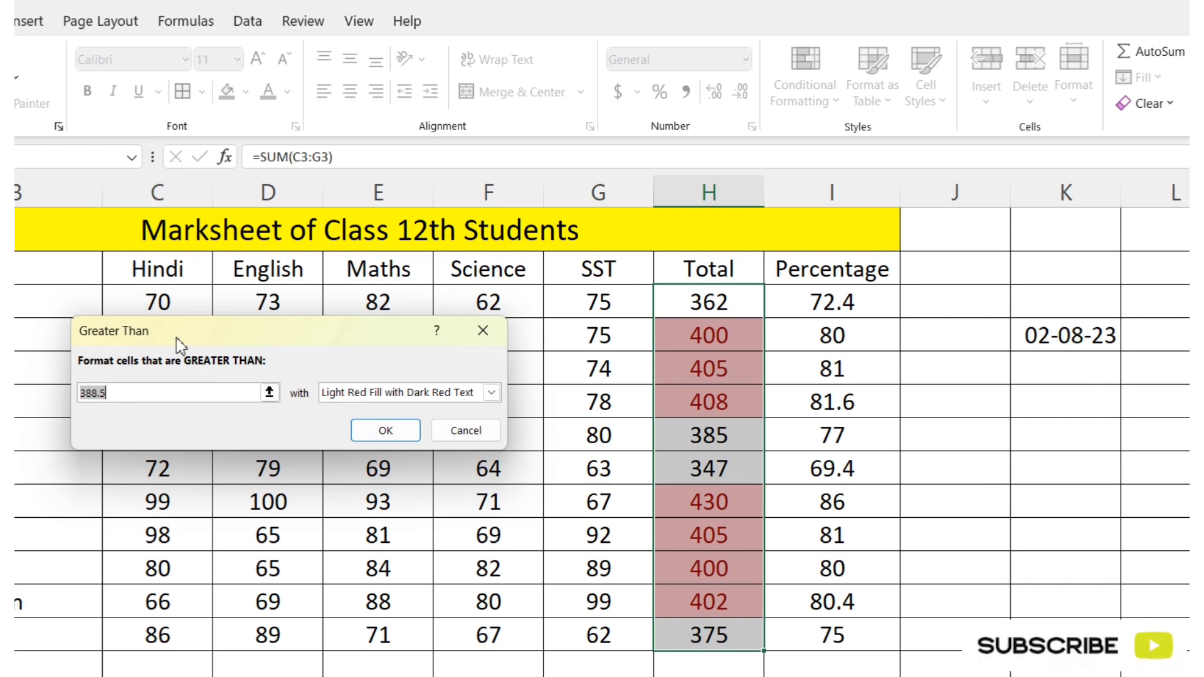
drag(177, 338, 271, 277)
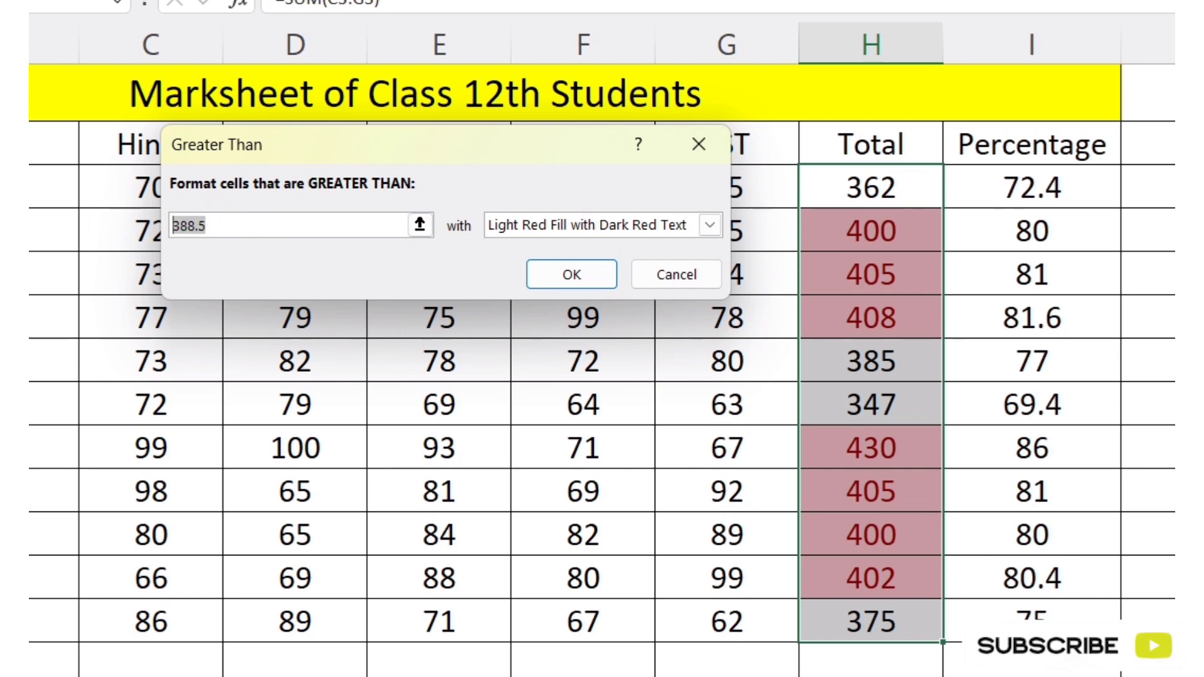
key(BackSpace)
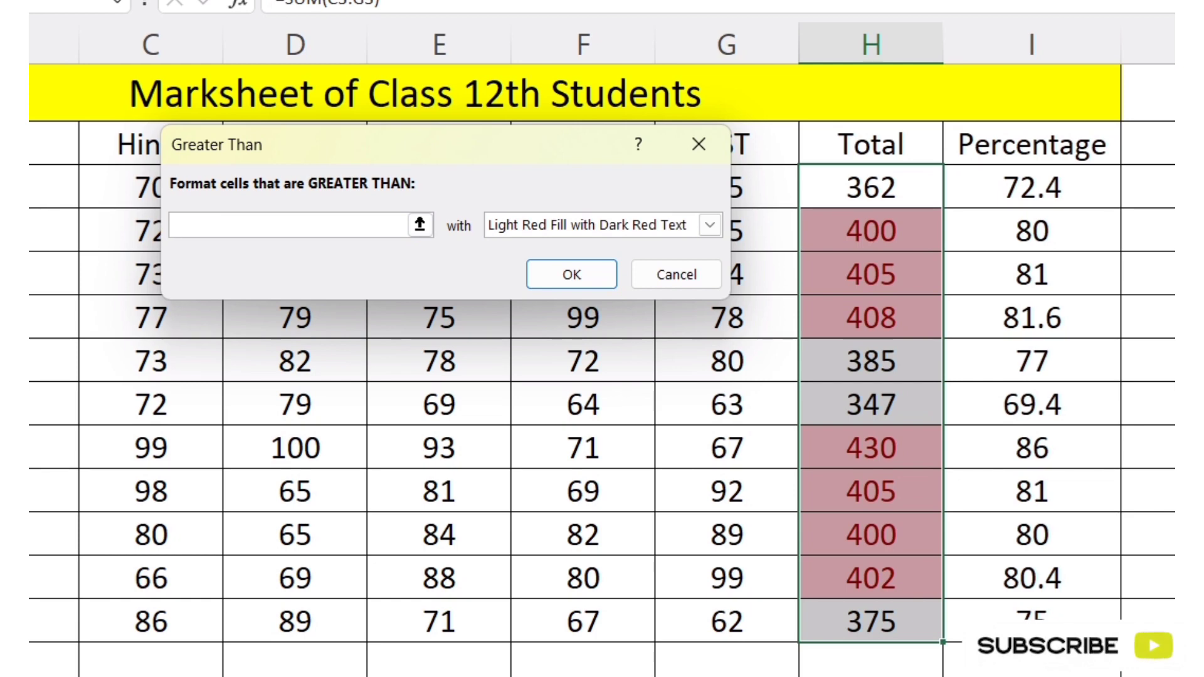
text(400)
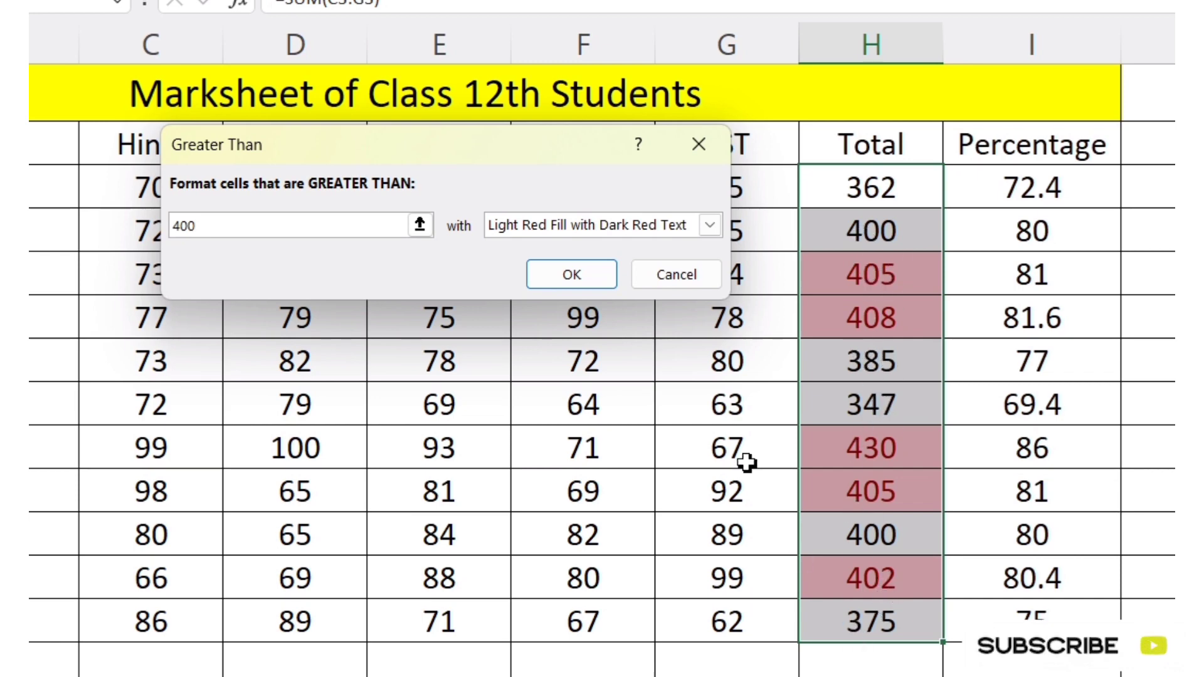
Step: Try the Yellow Fill with Dark Yellow Text and Green Fill with Dark Green Text formats for the Greater Than rule
click(708, 224)
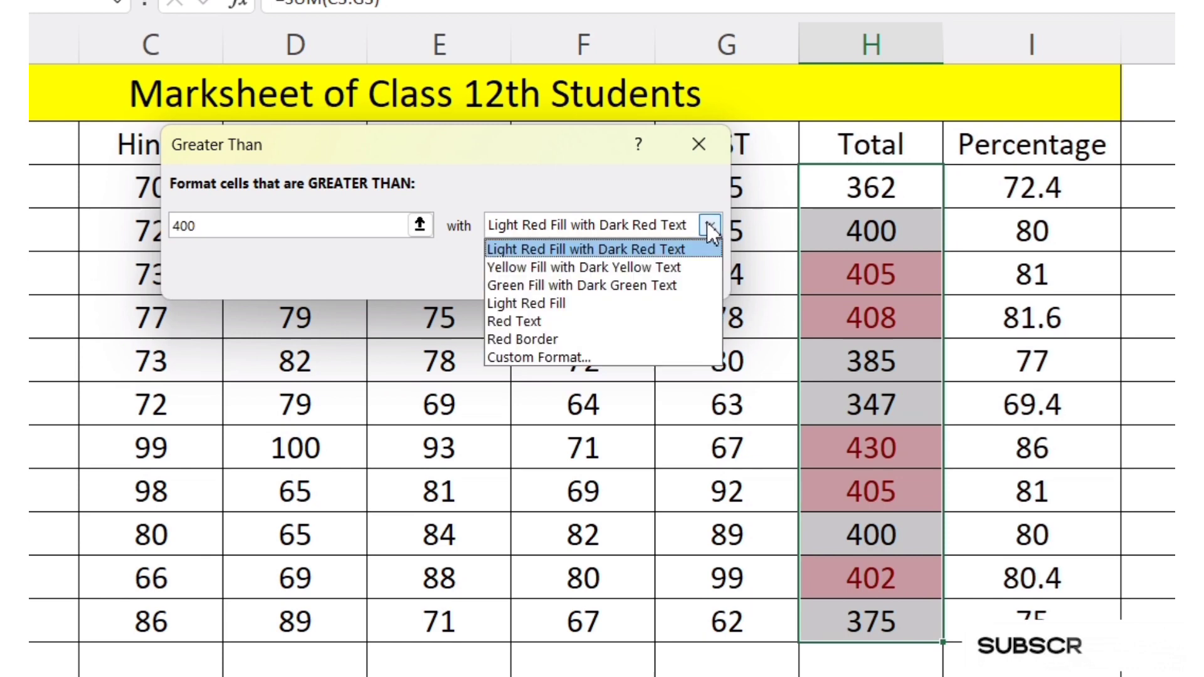
click(558, 271)
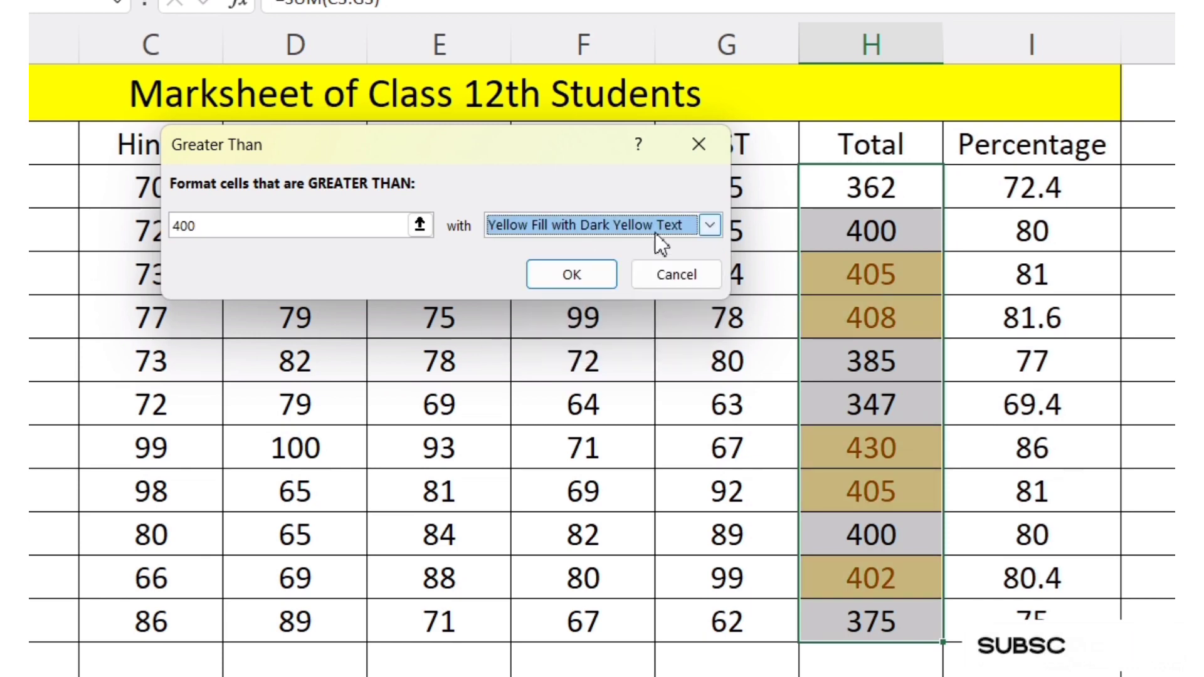
click(705, 224)
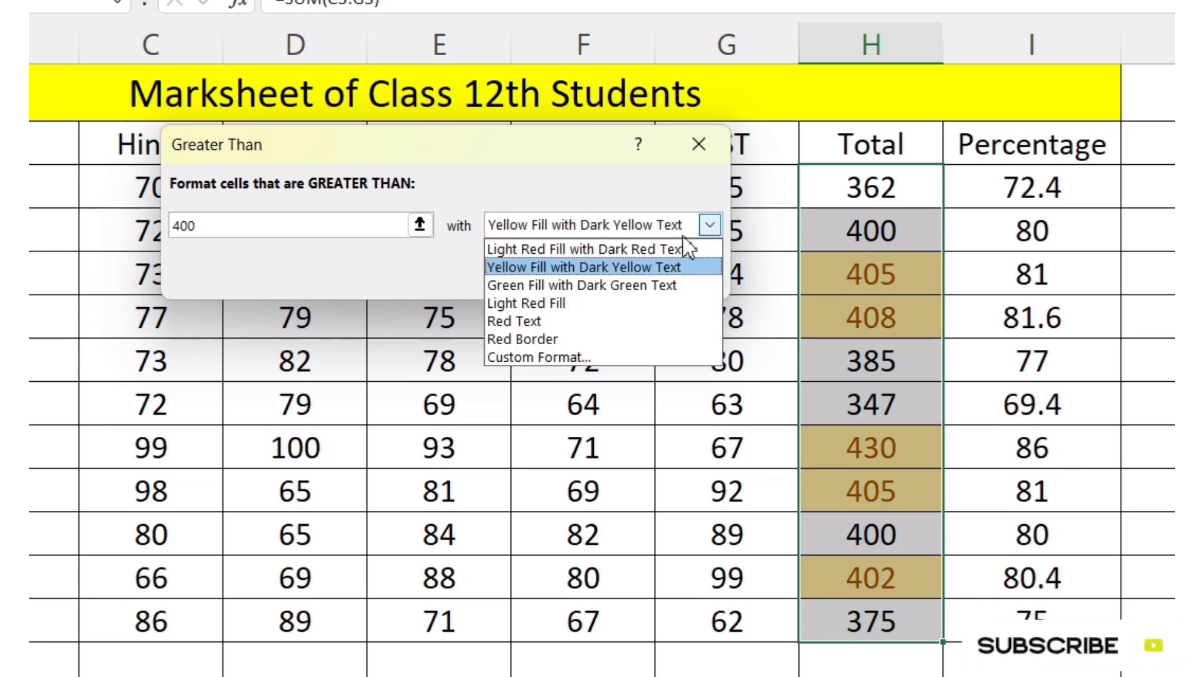
click(582, 287)
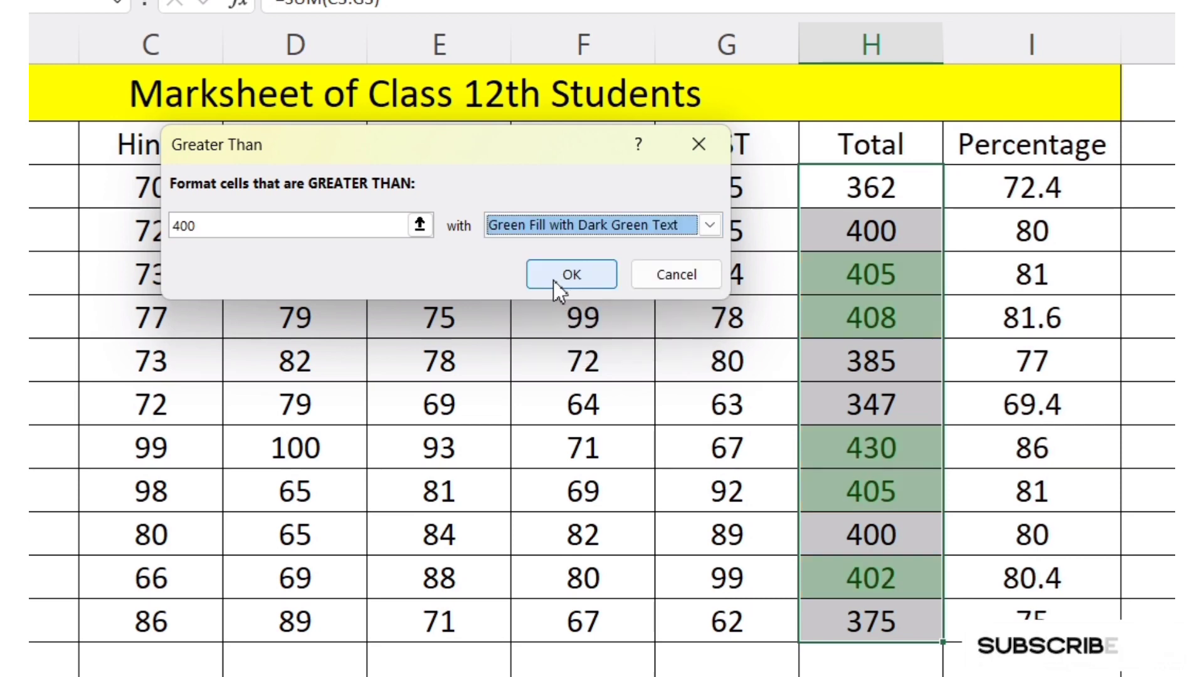
Step: Give the Greater Than rule a custom format with a light green background fill and apply it to the Total marks
click(710, 224)
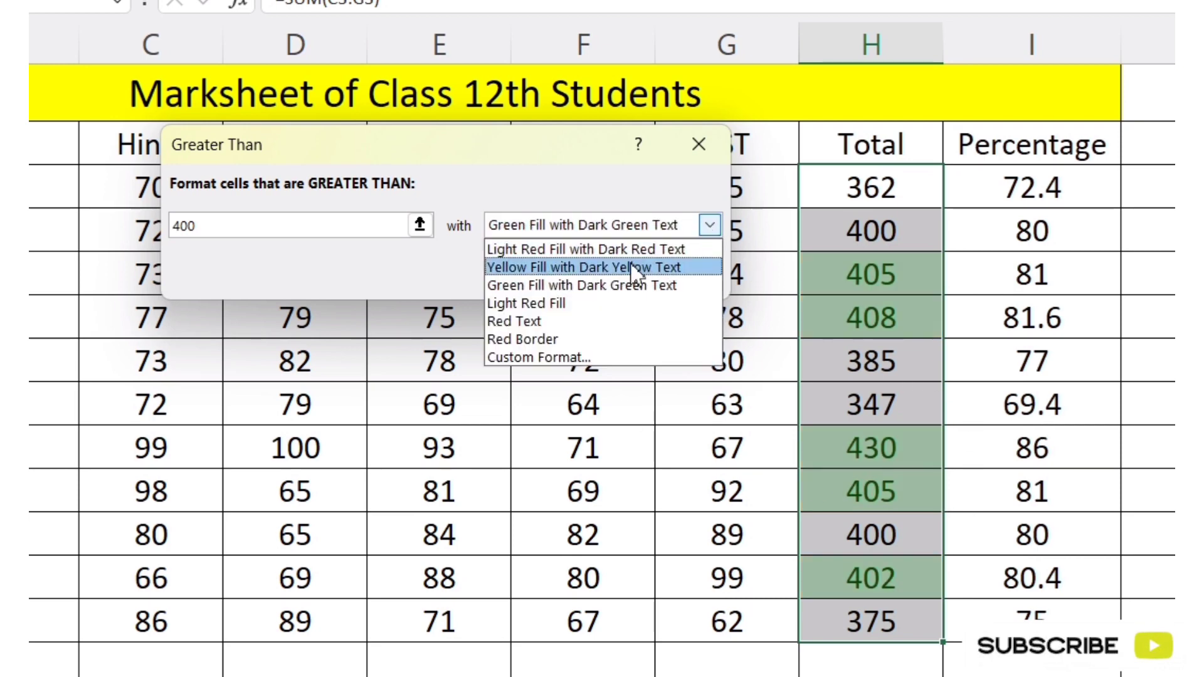
click(546, 359)
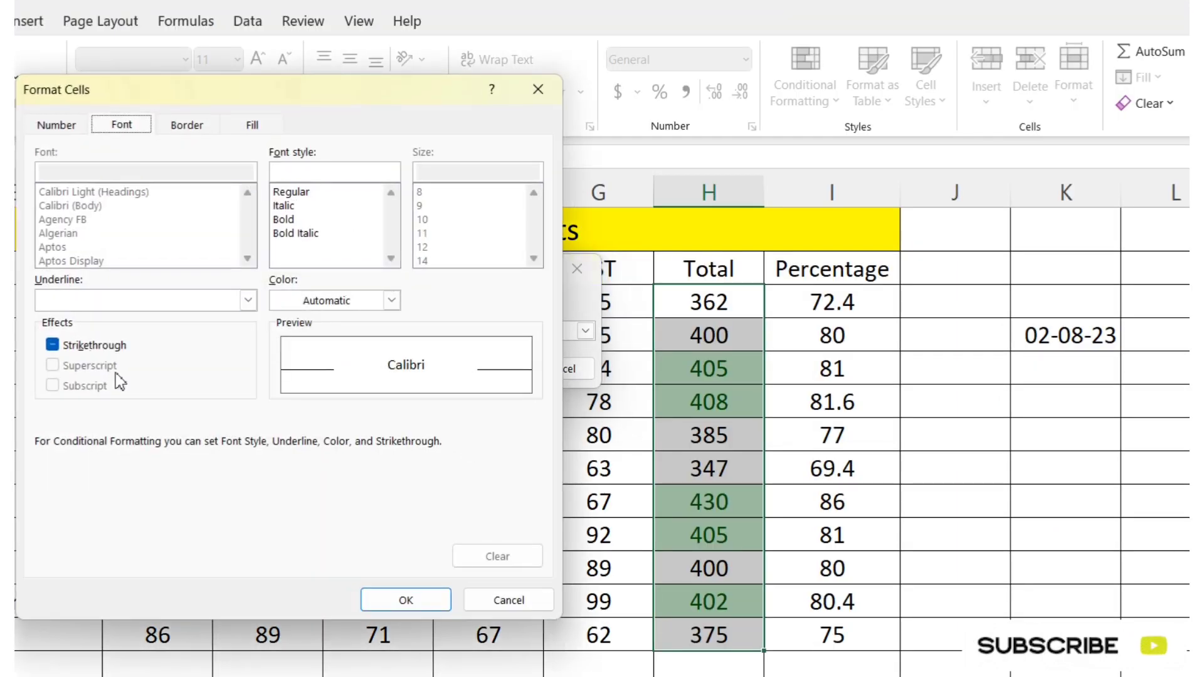
click(251, 125)
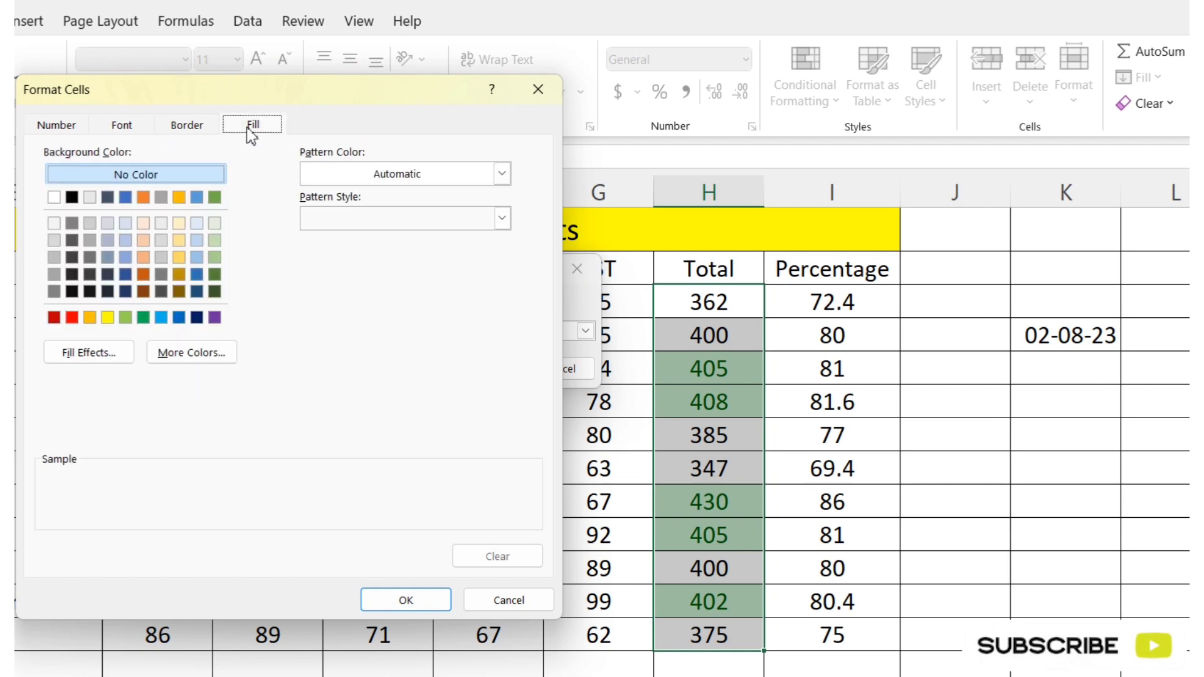
click(125, 318)
click(387, 602)
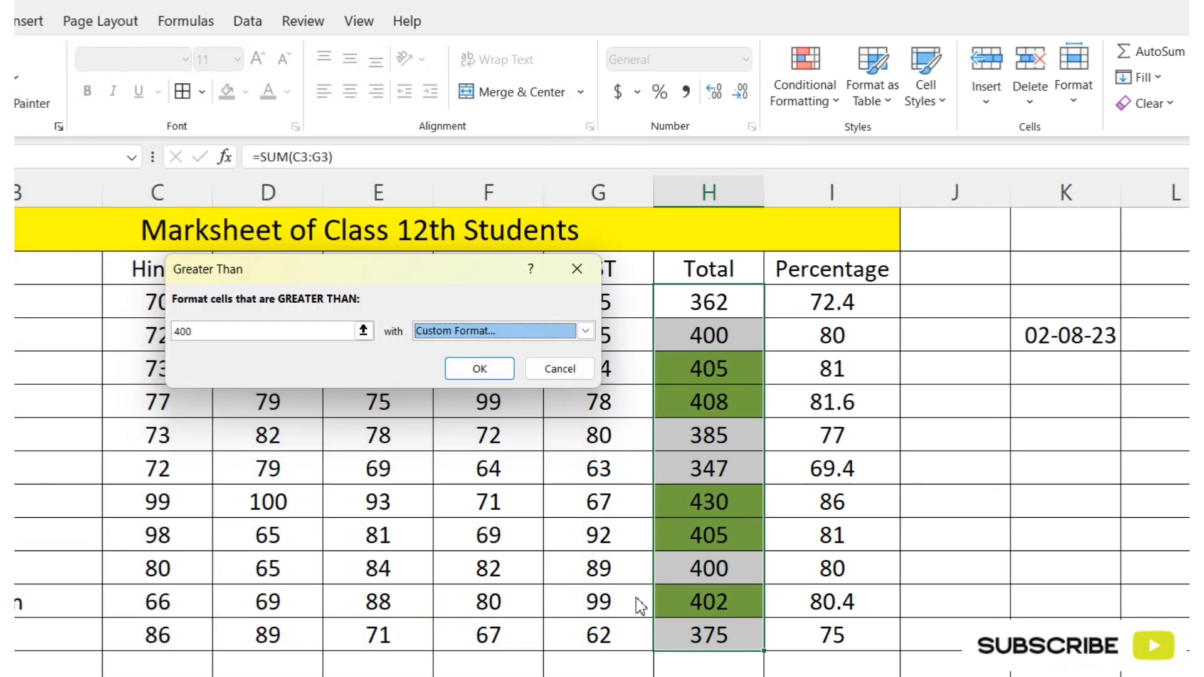
click(480, 370)
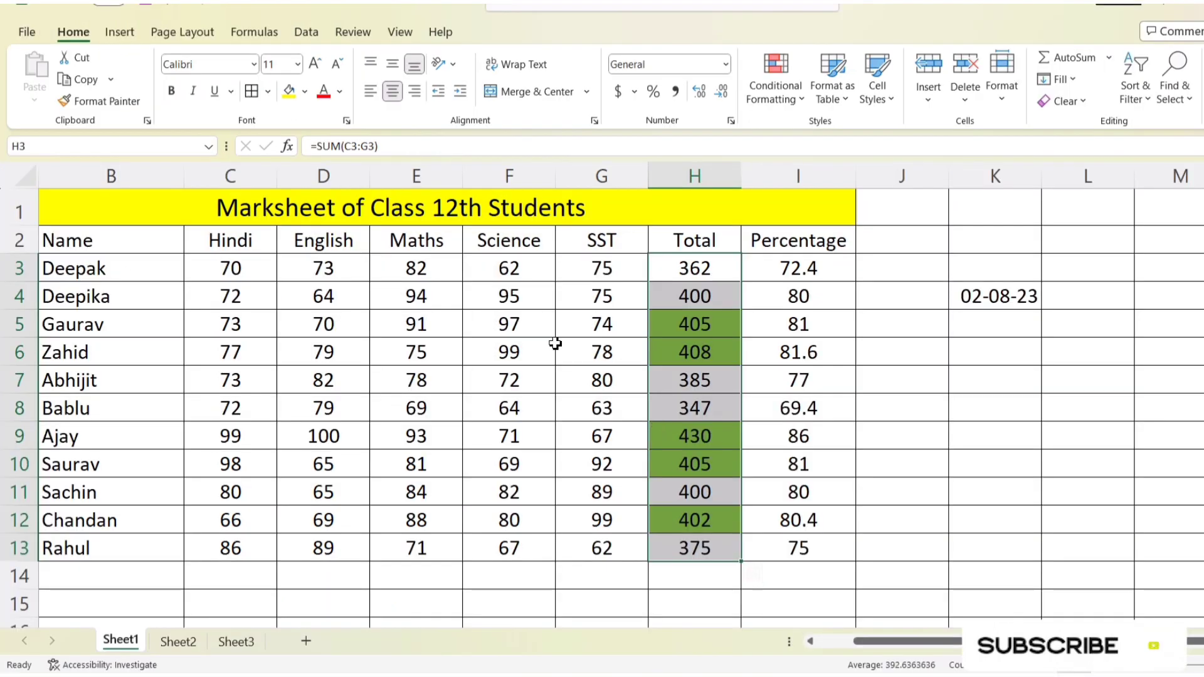
Step: Undo the green Greater Than highlighting on the Total marks in H3:H13
key(ctrl+z)
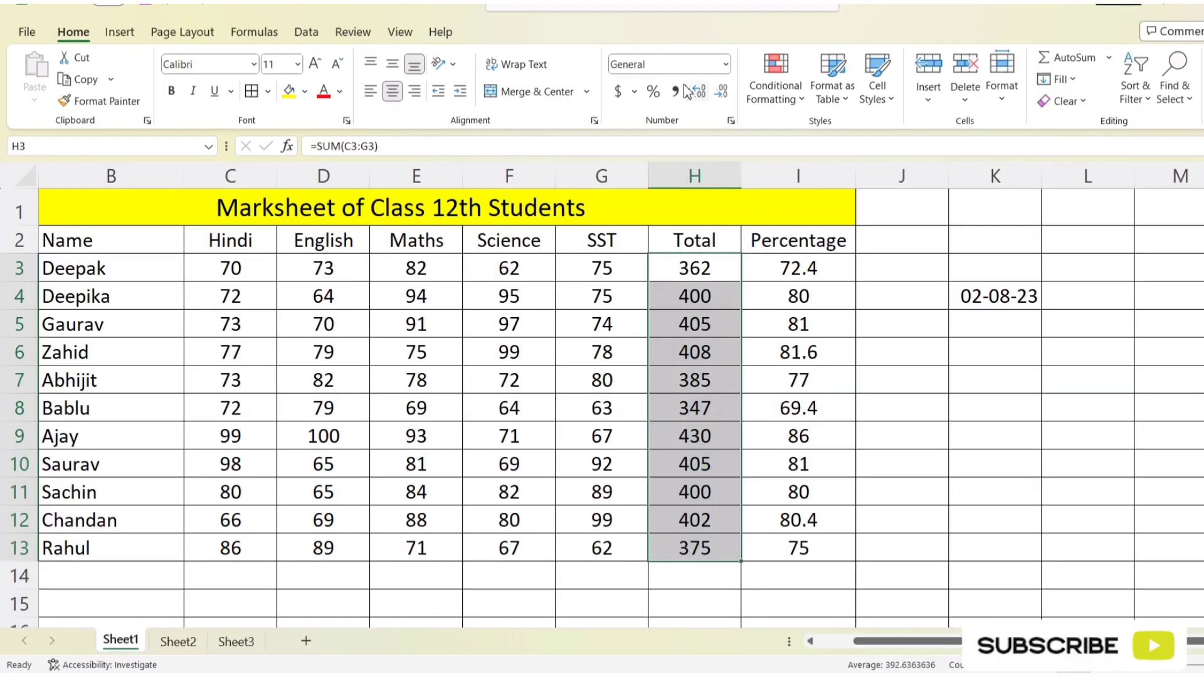
click(776, 93)
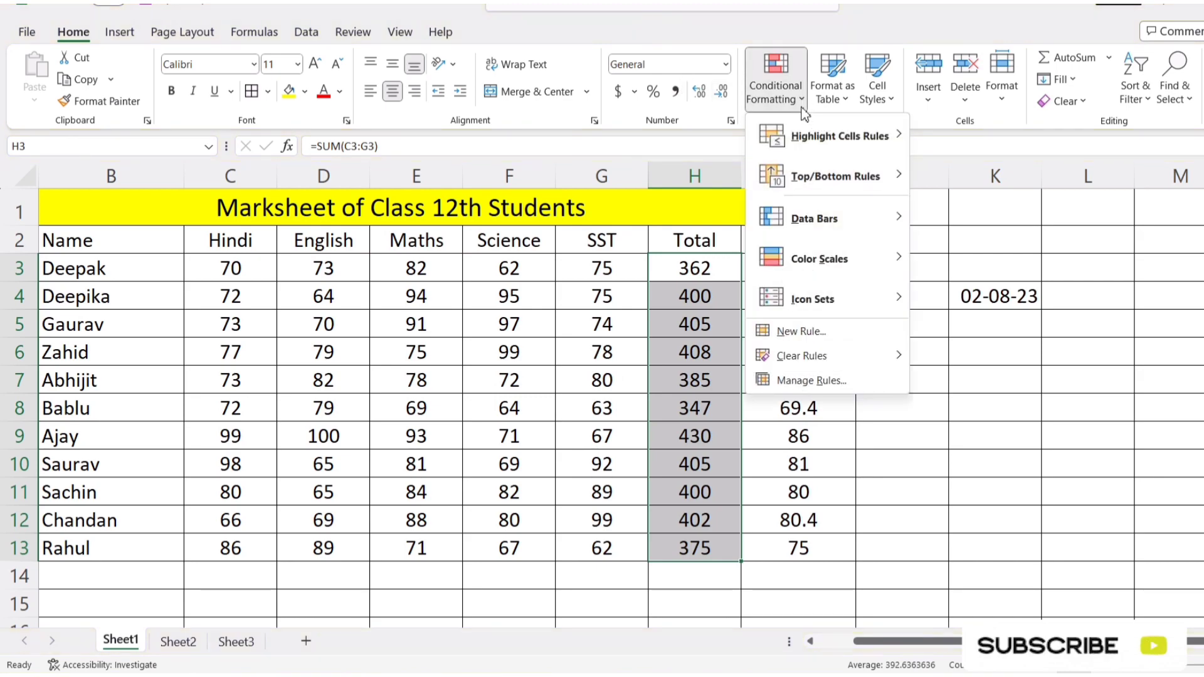
mouse_move(853, 135)
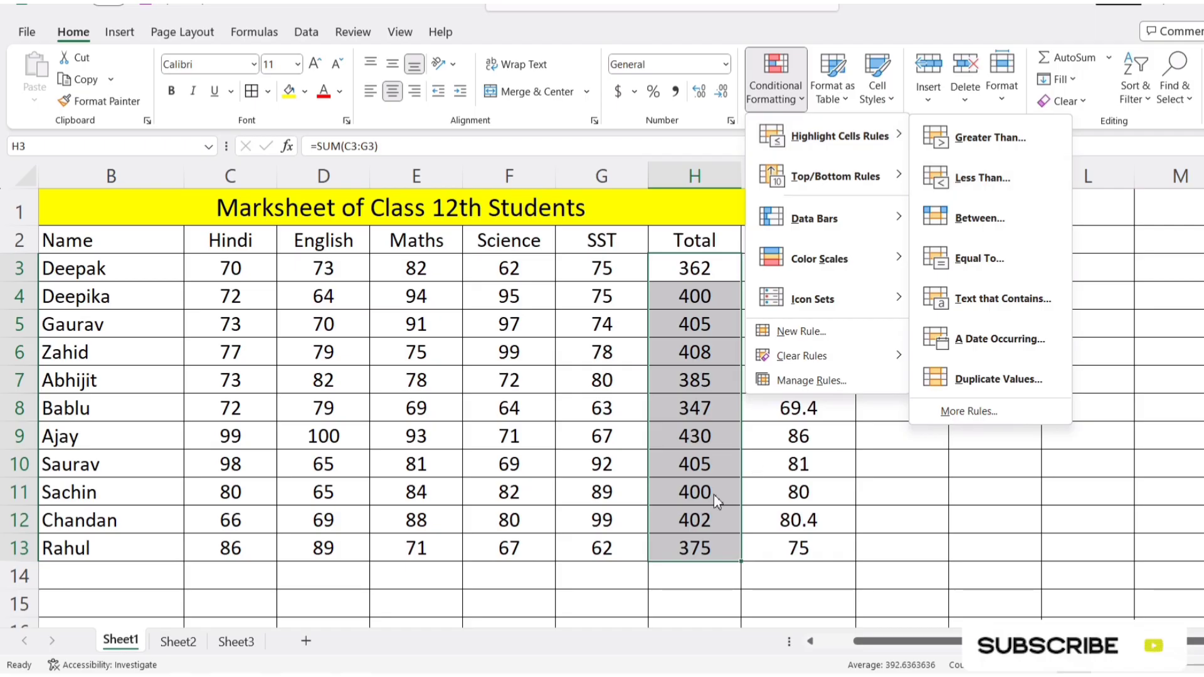
click(752, 572)
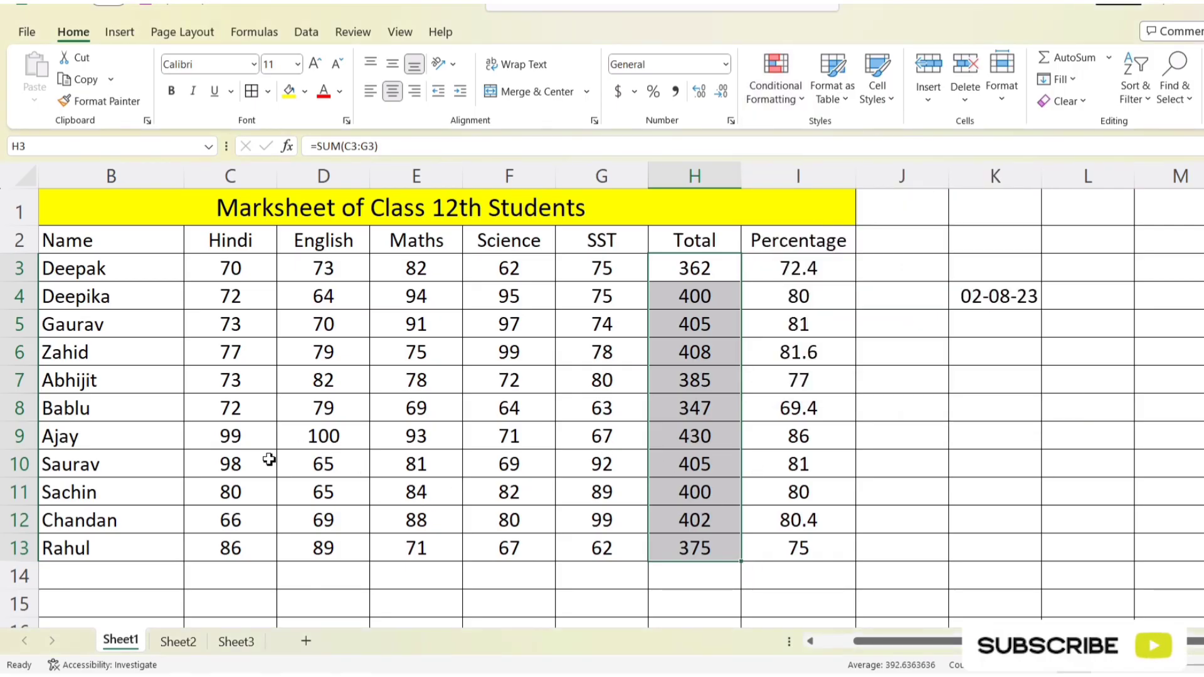
Step: Set the Hindi and English marks in row 8 (C8 and D8) to 25 each
click(214, 406)
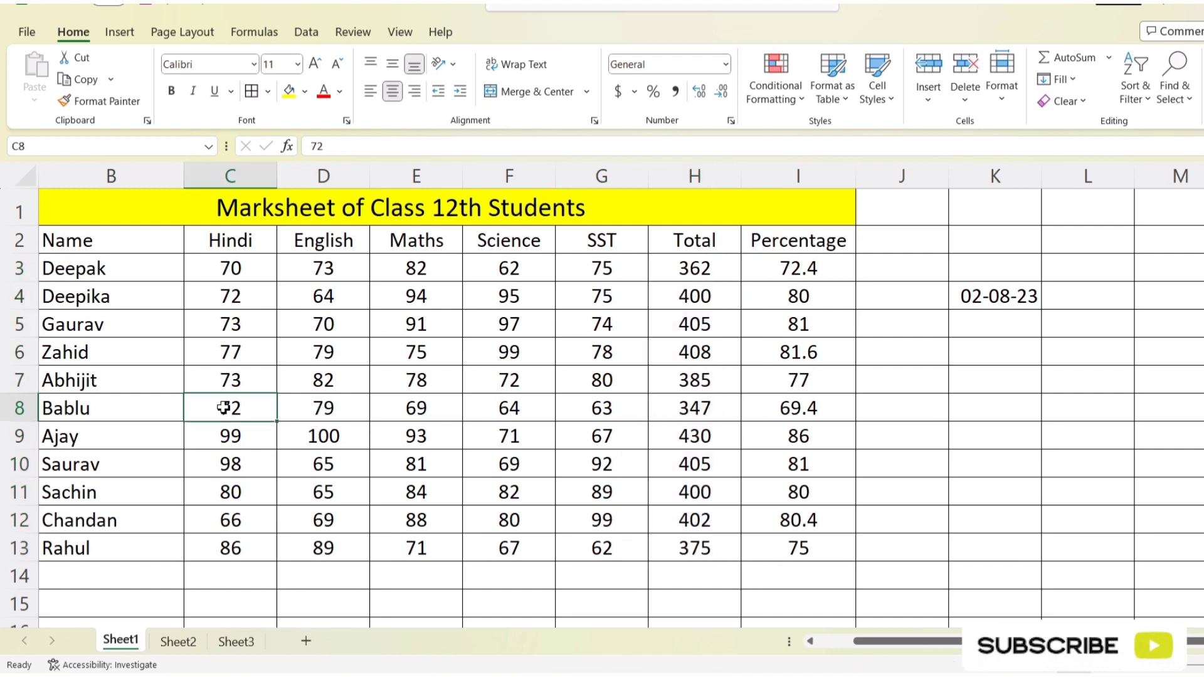
text(25)
key(Tab)
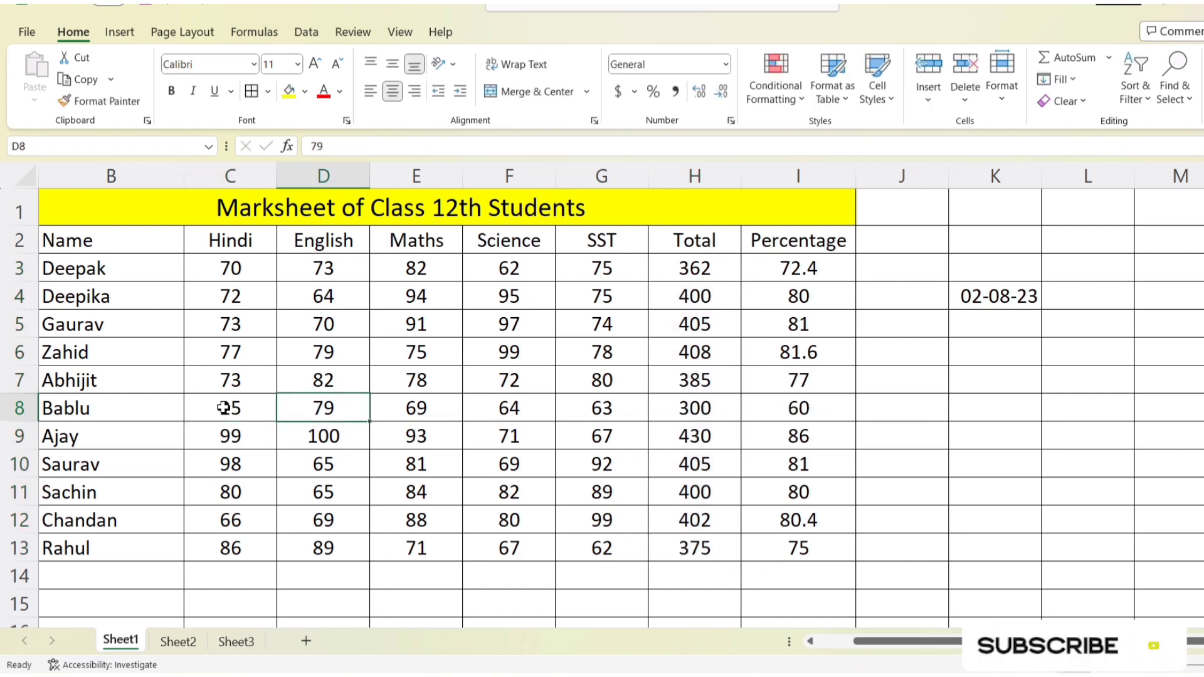
text(25)
key(Return)
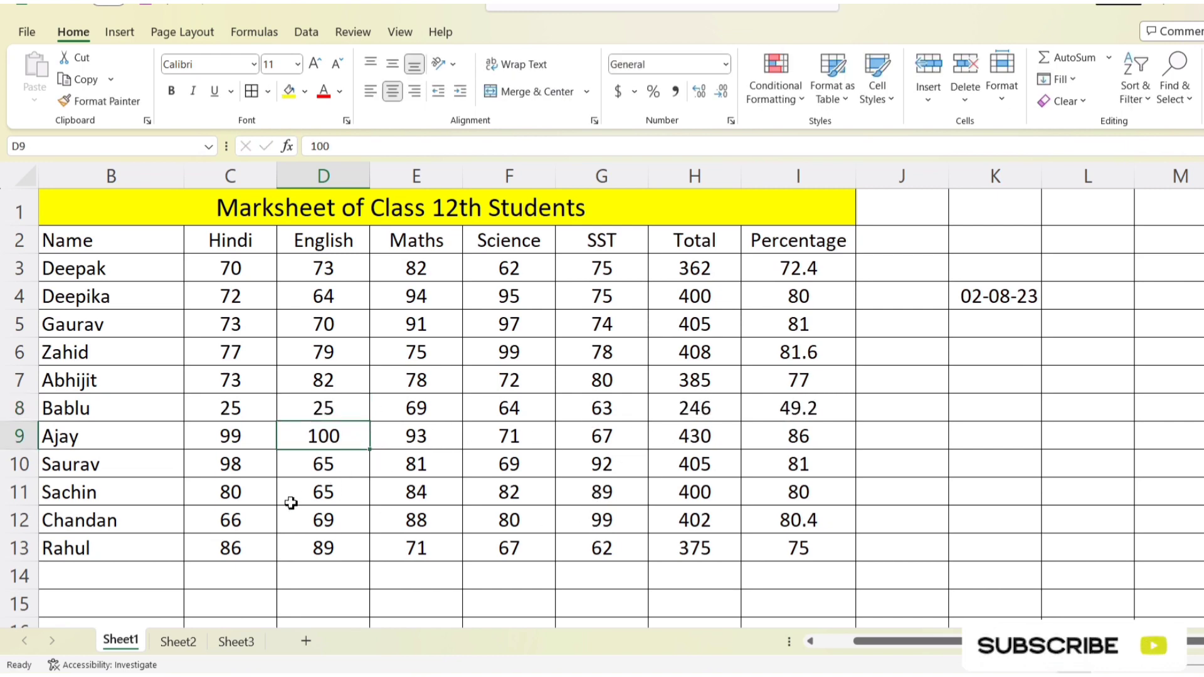
Step: Set the Hindi, English and Maths marks in row 11 to 40, 42 and 12
click(219, 489)
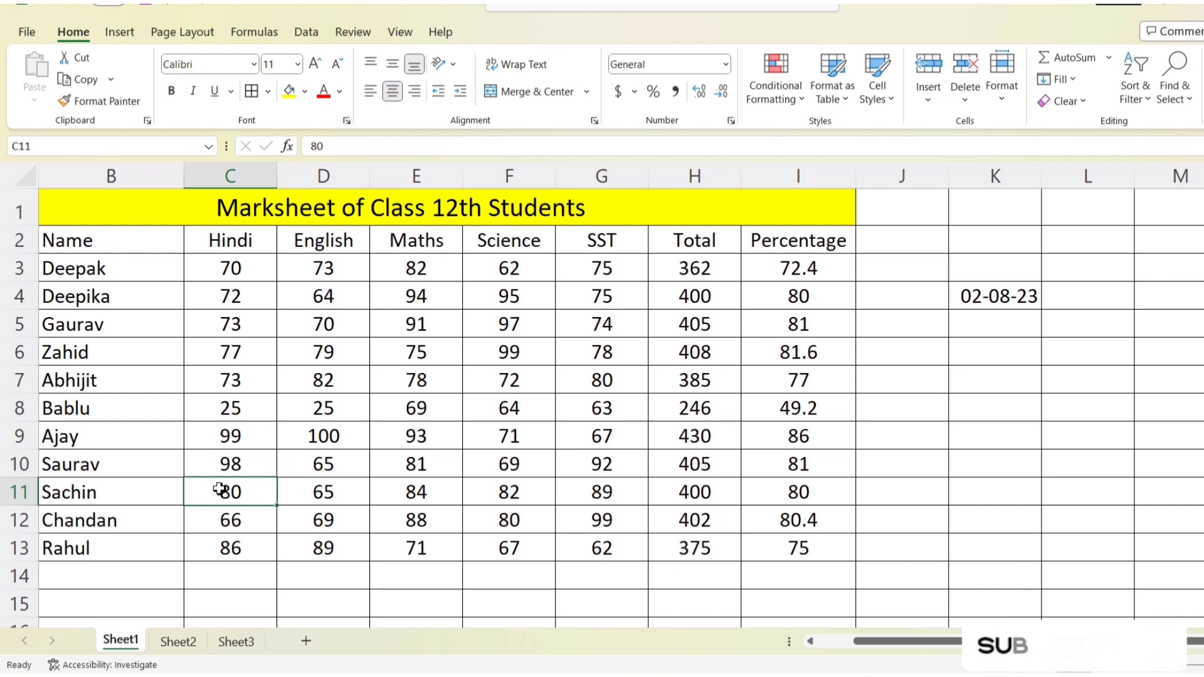
text(40)
key(Tab)
text(42)
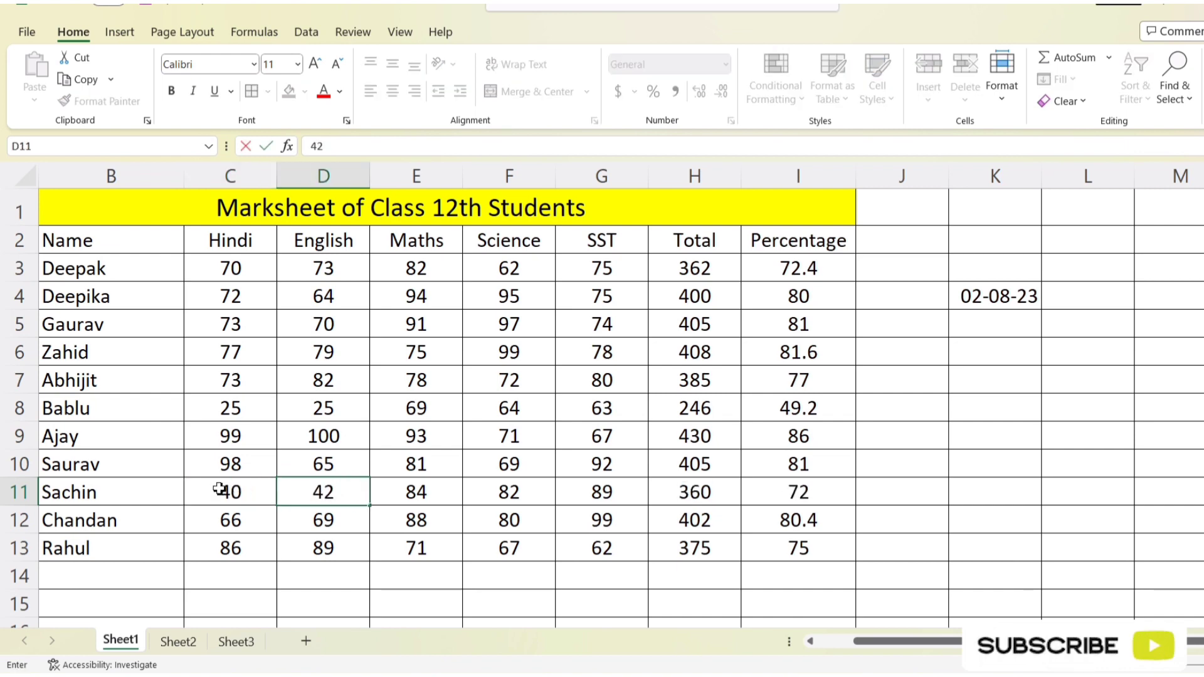
key(Tab)
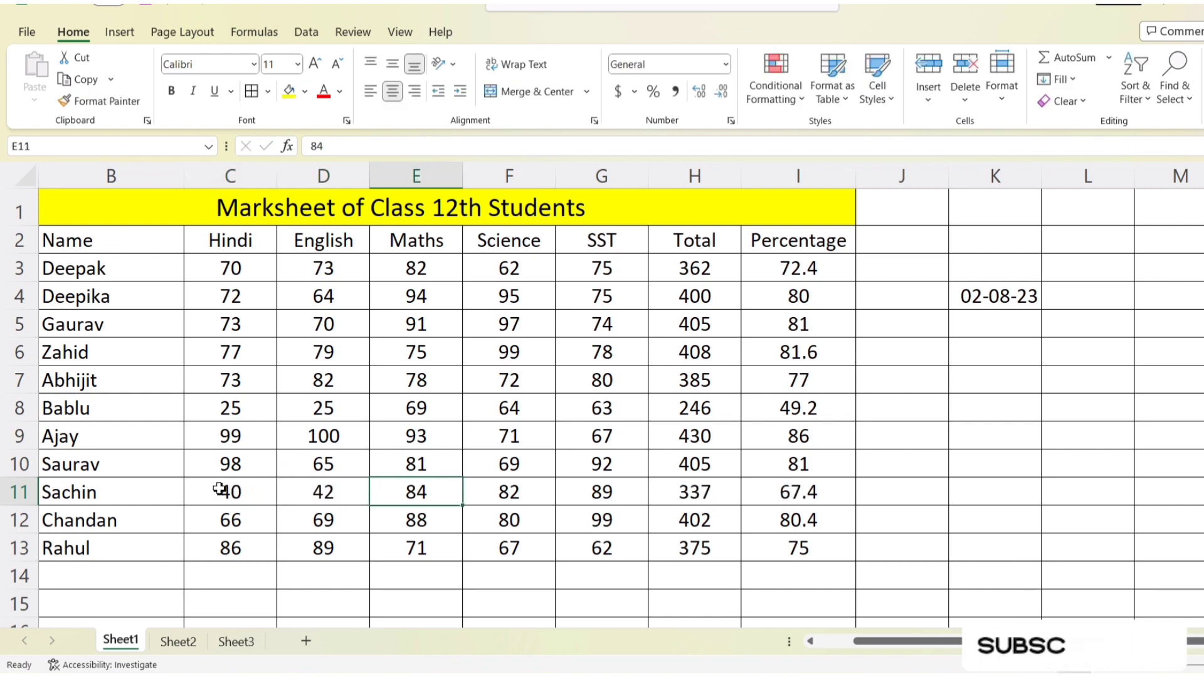
text(12)
key(Return)
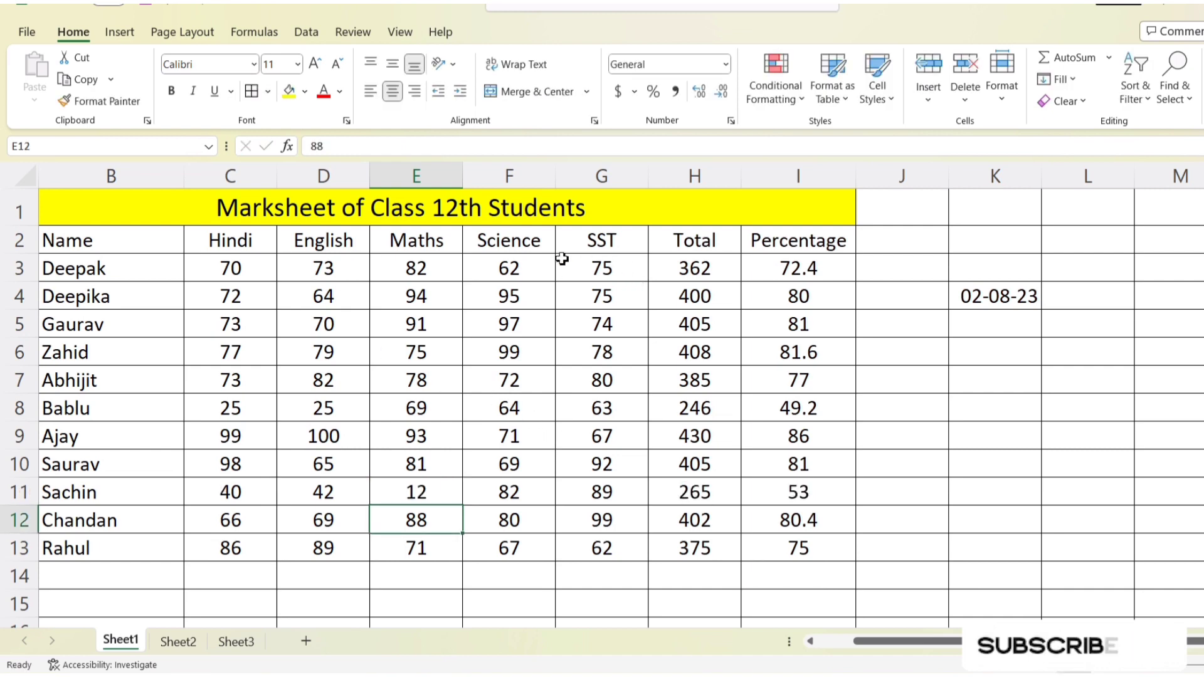
Step: Try a Less Than 300 highlight rule on the Total marks in H3:H13 with Light Red Fill with Dark Red Text
drag(712, 272, 704, 548)
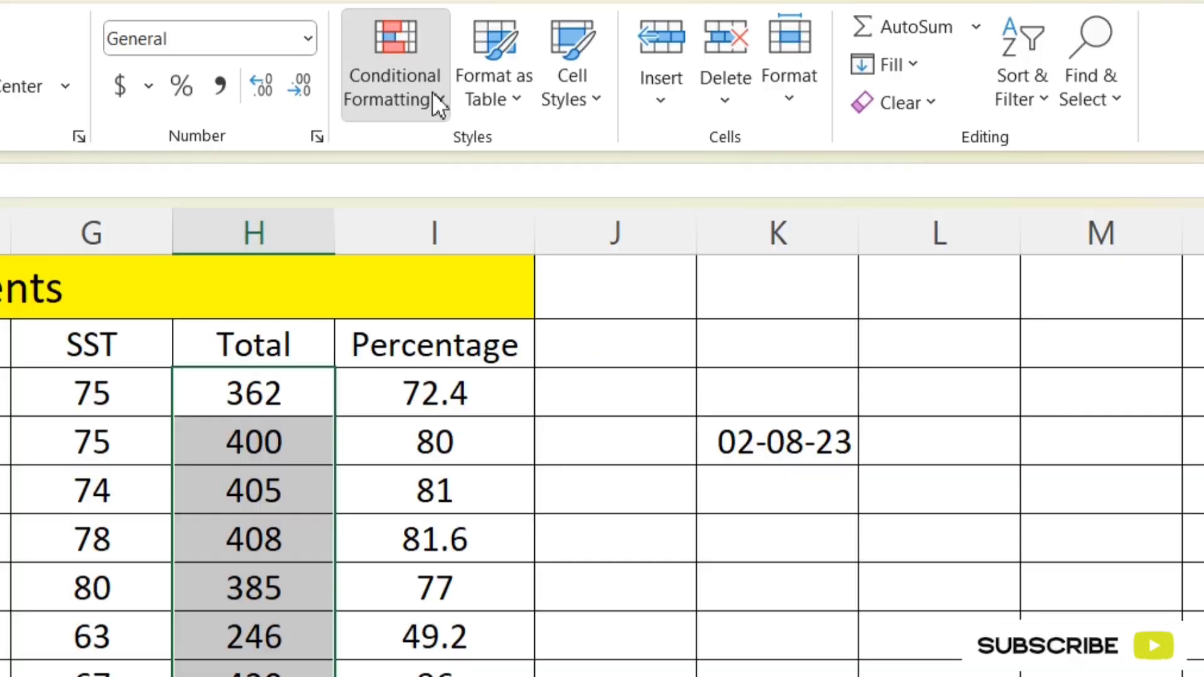
click(436, 100)
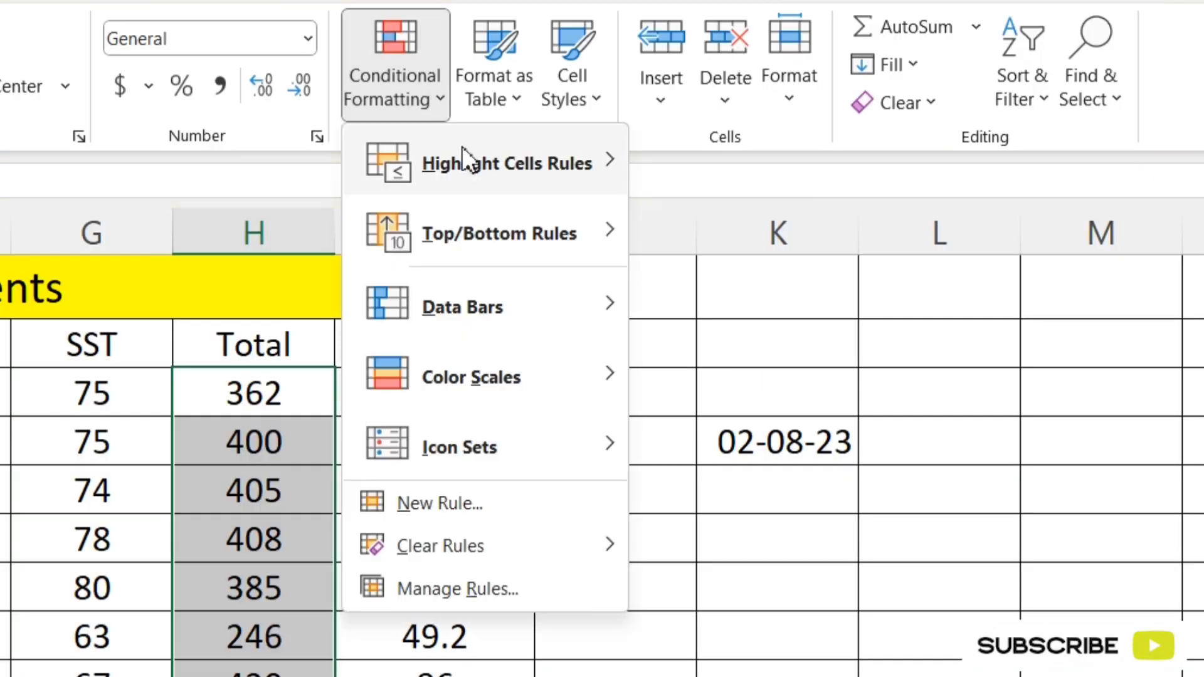
mouse_move(498, 164)
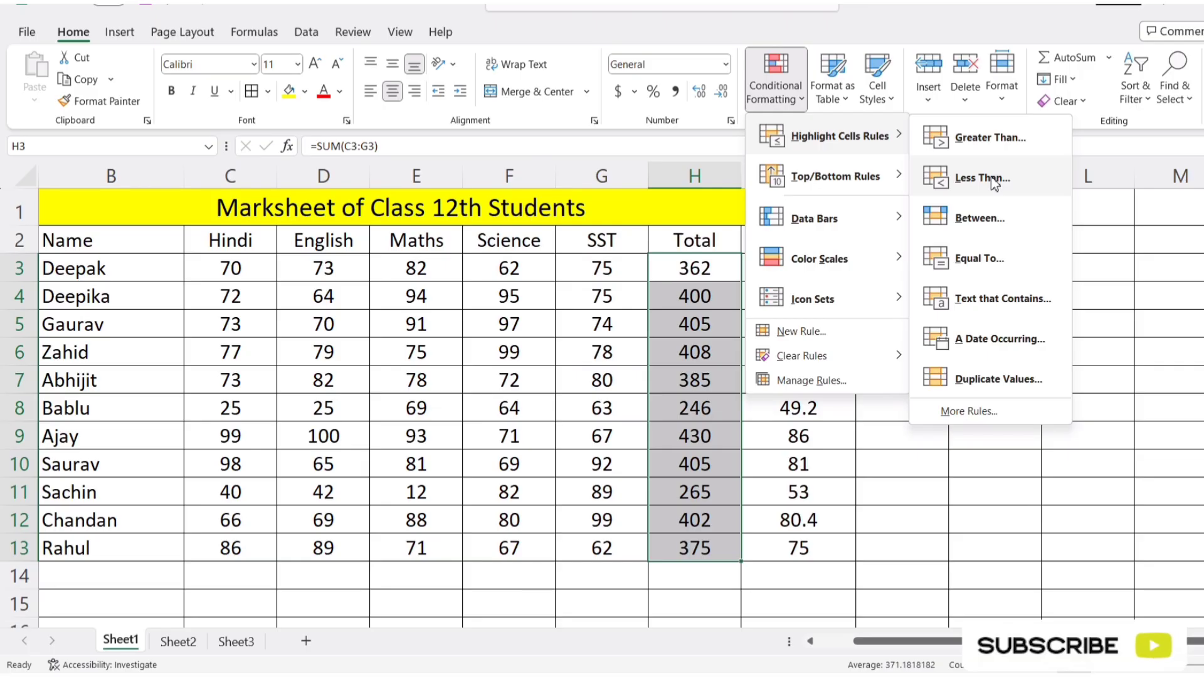
click(772, 237)
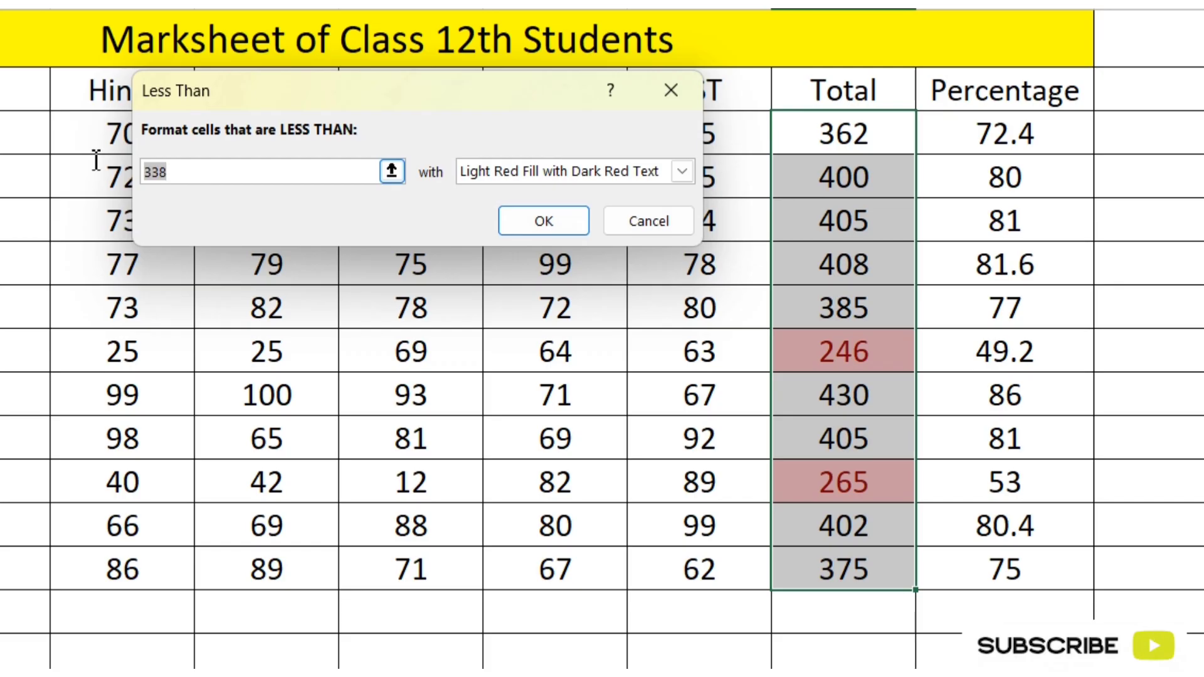
text(300)
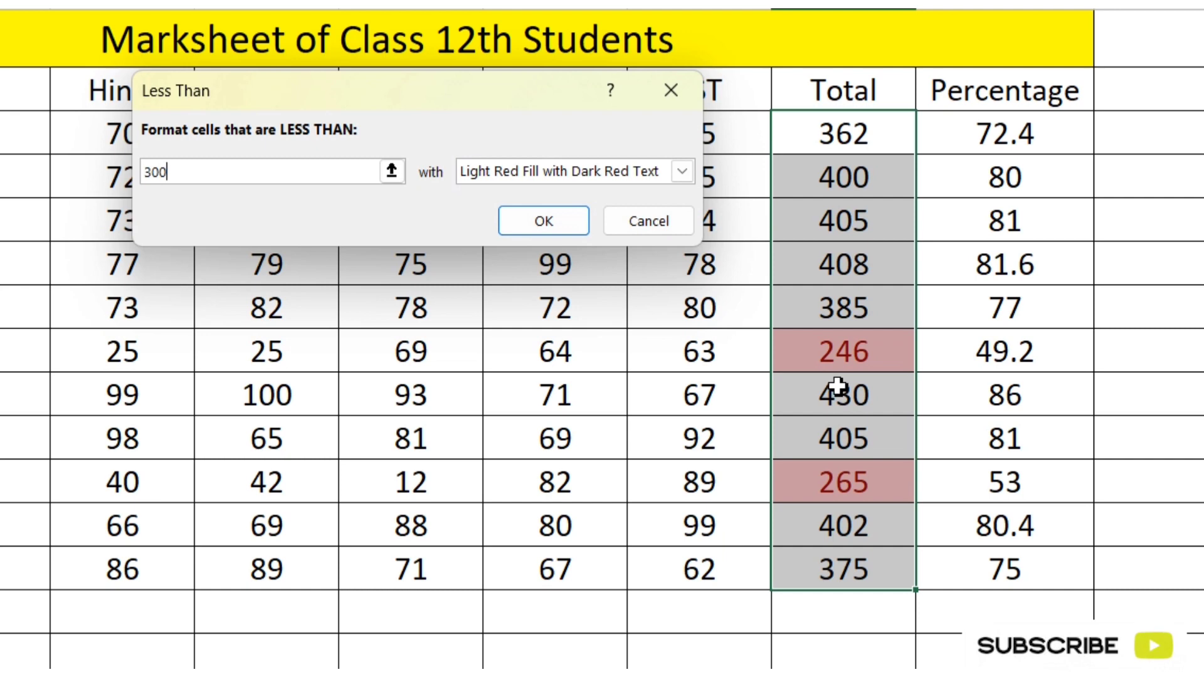
click(681, 89)
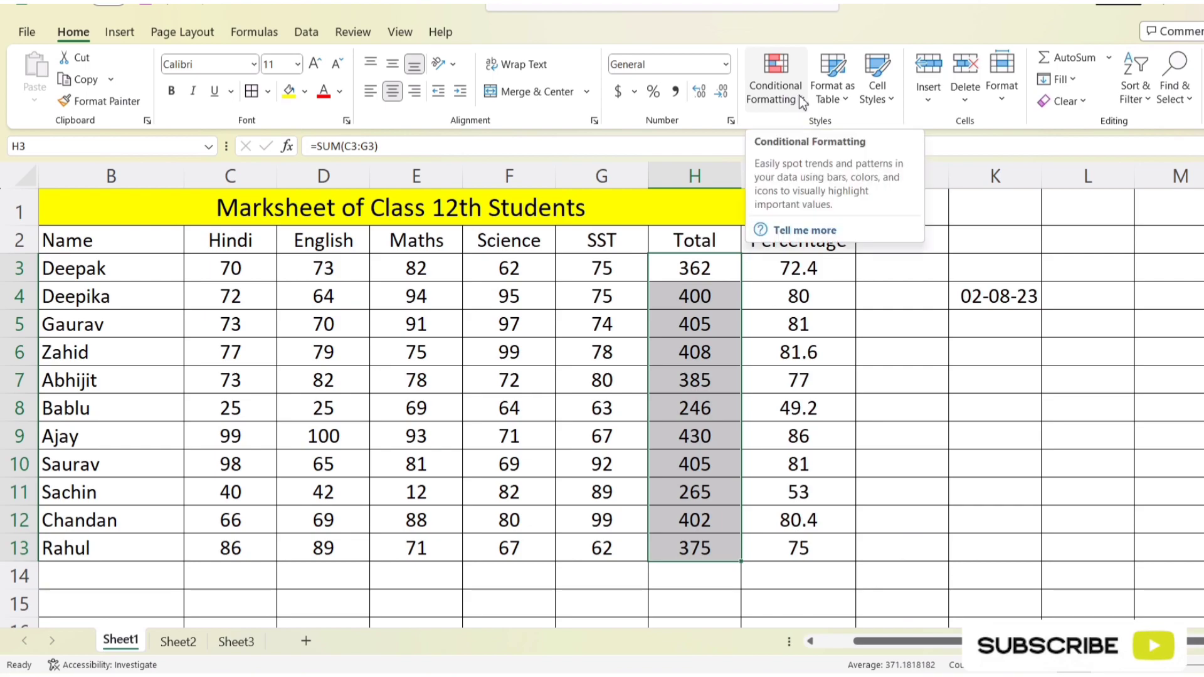
Step: Set up a Between highlight rule on the Total marks in H3:H13 with limits of 250 and 350
click(802, 104)
mouse_move(887, 134)
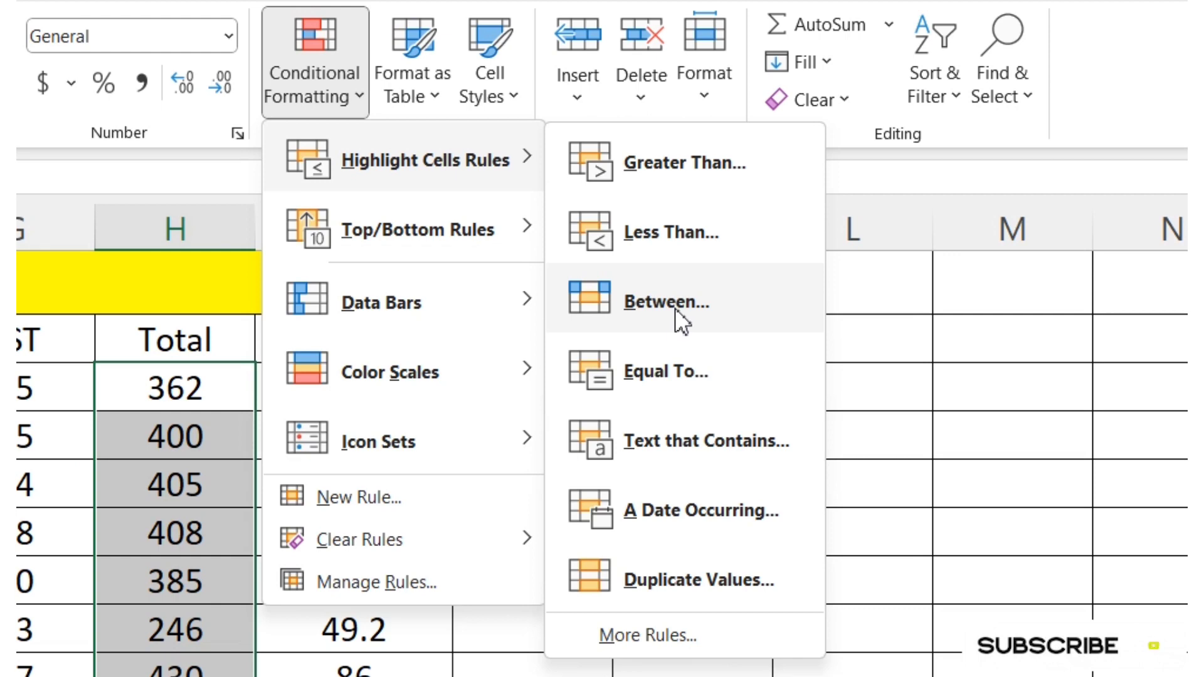
click(675, 307)
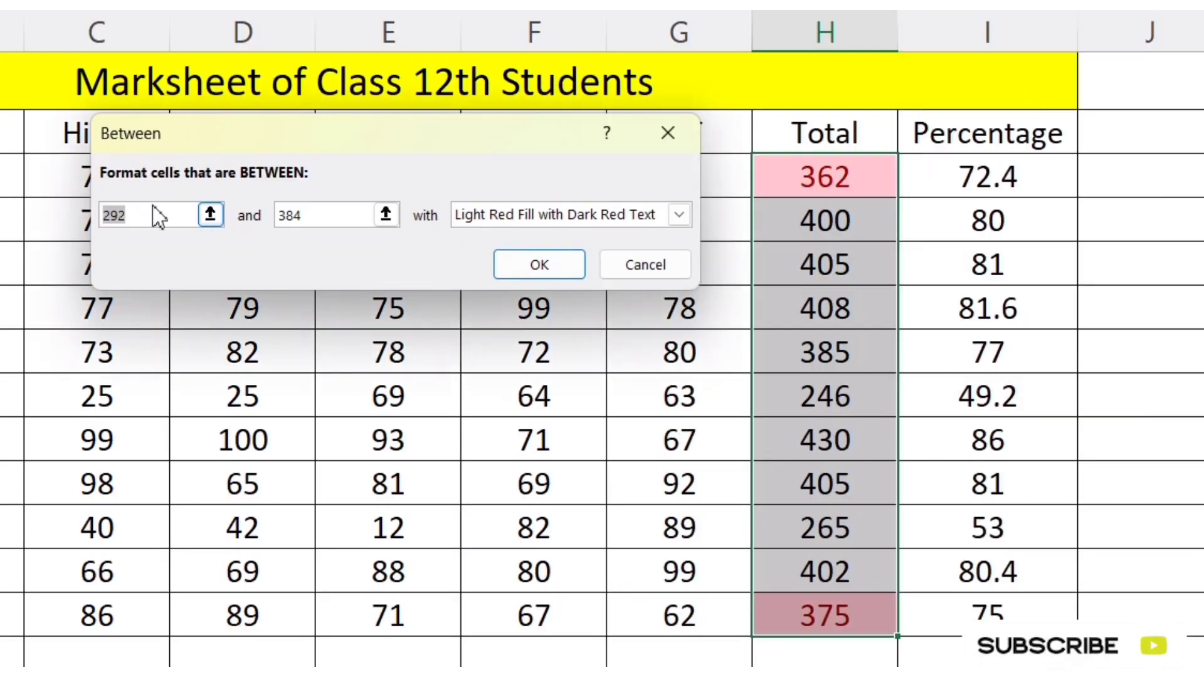
text(250)
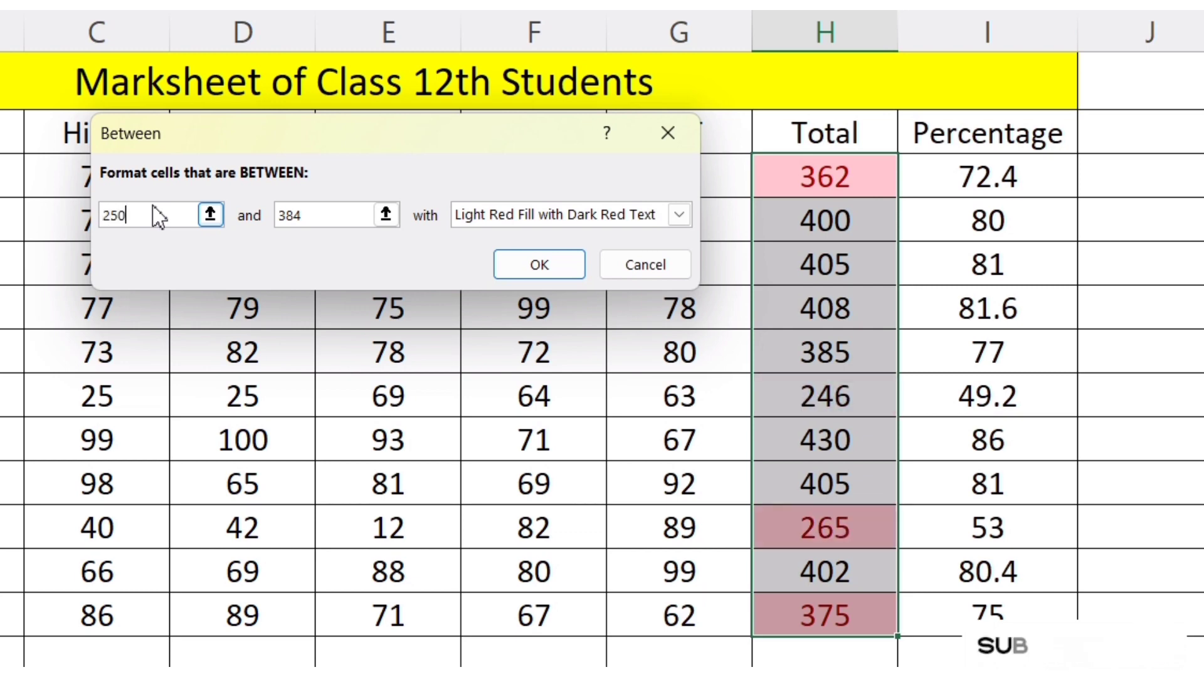
key(Tab)
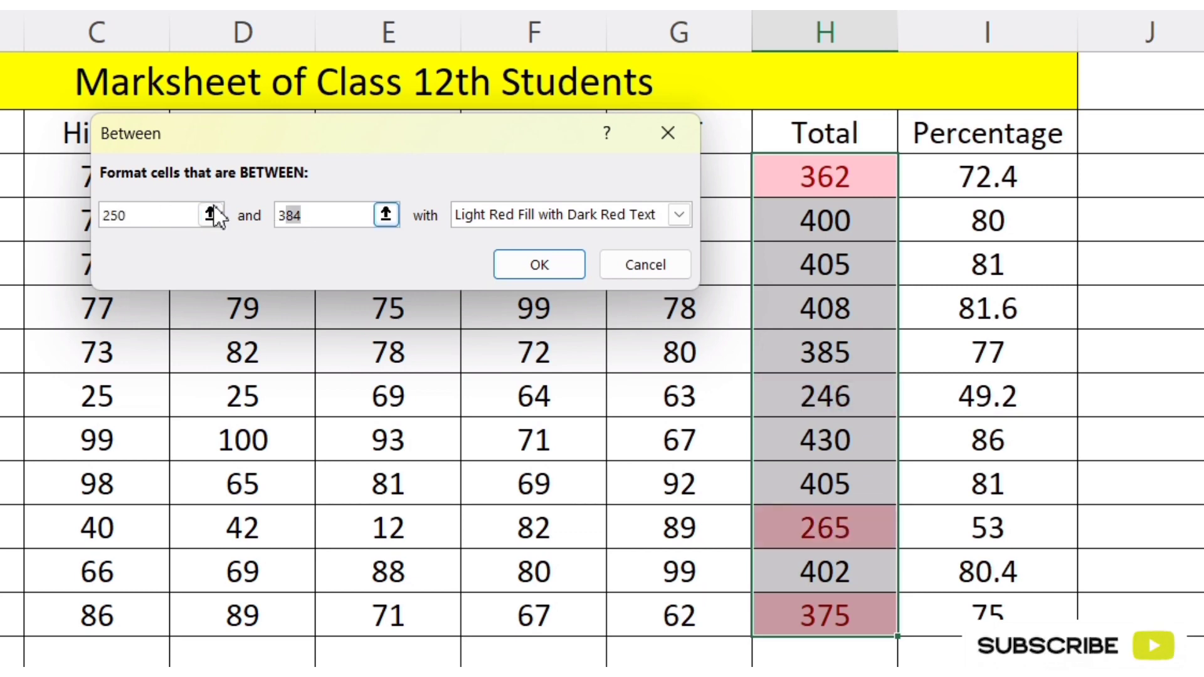
text(350)
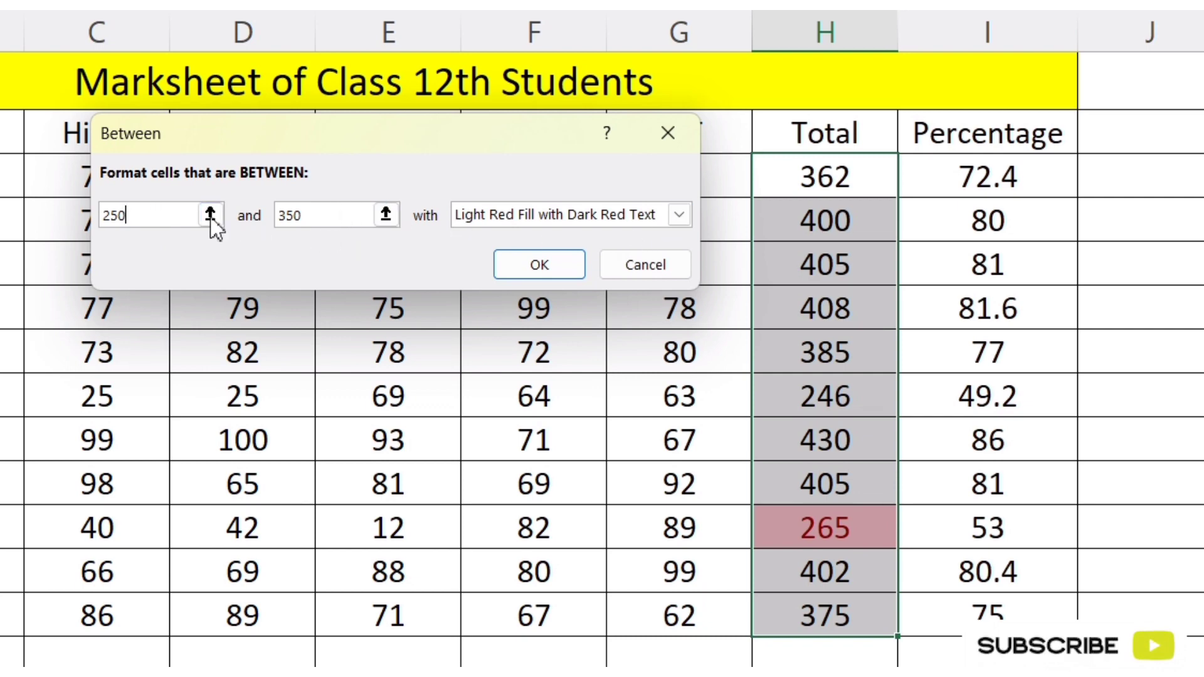
Step: Set the Between rule's lower limit to 200 and try it on the Total marks with the light red format
drag(158, 214, 102, 215)
text(200)
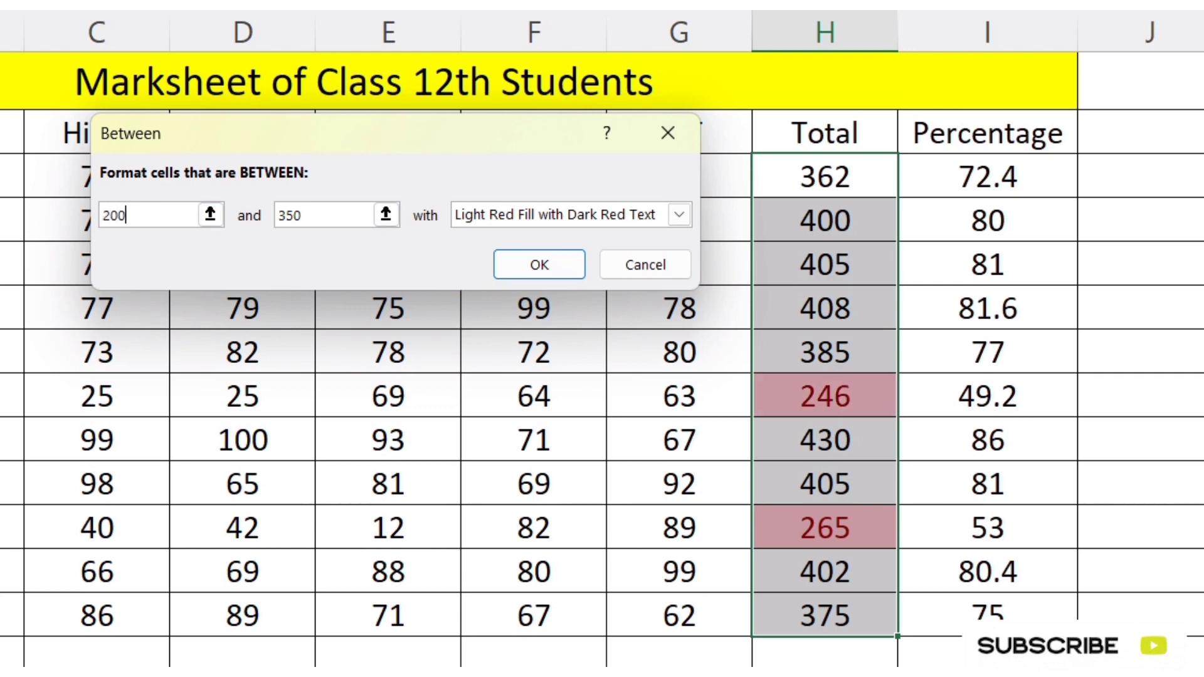
click(311, 226)
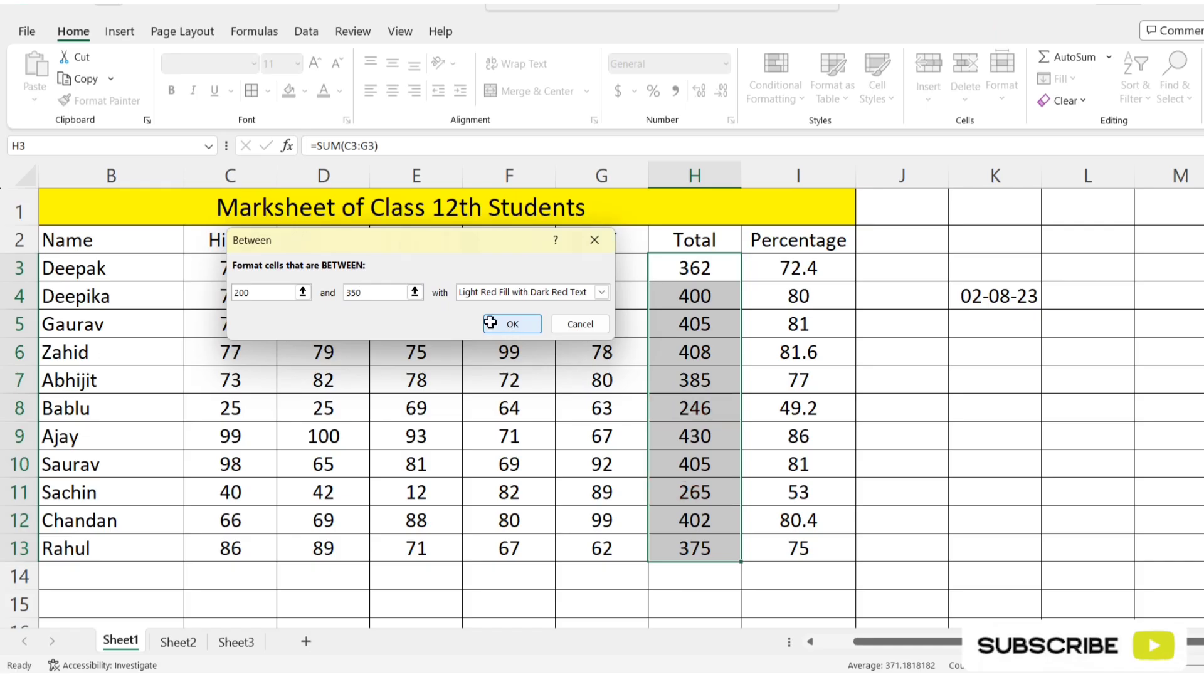
click(536, 265)
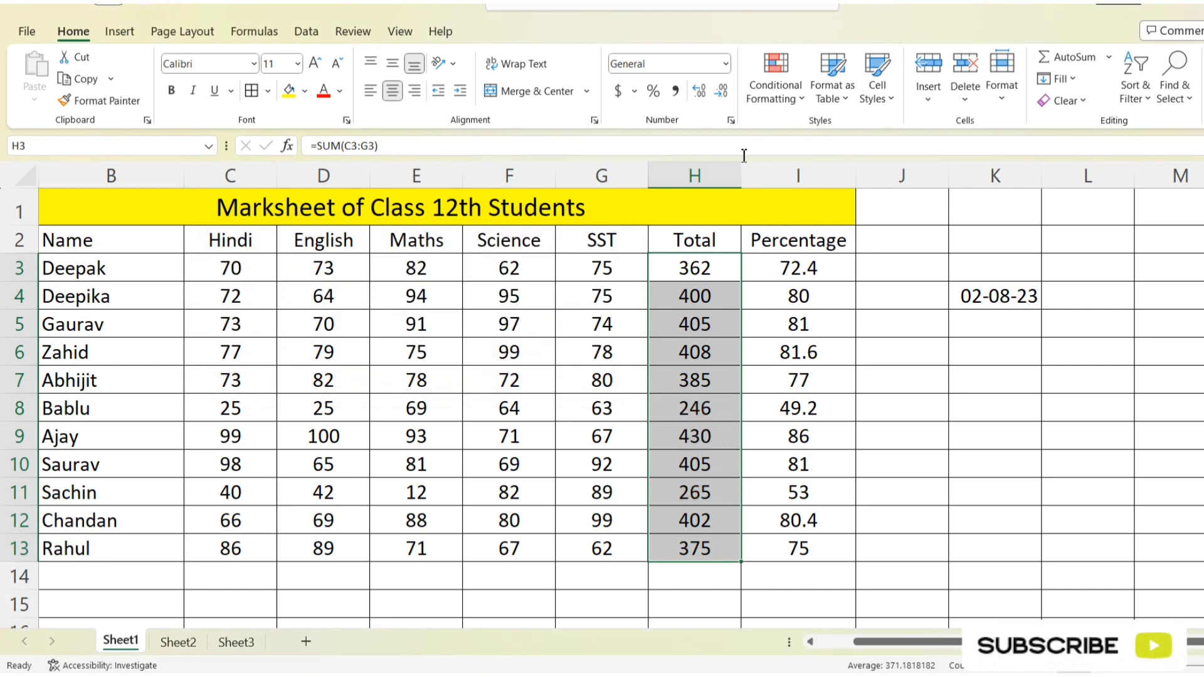
click(789, 100)
mouse_move(821, 136)
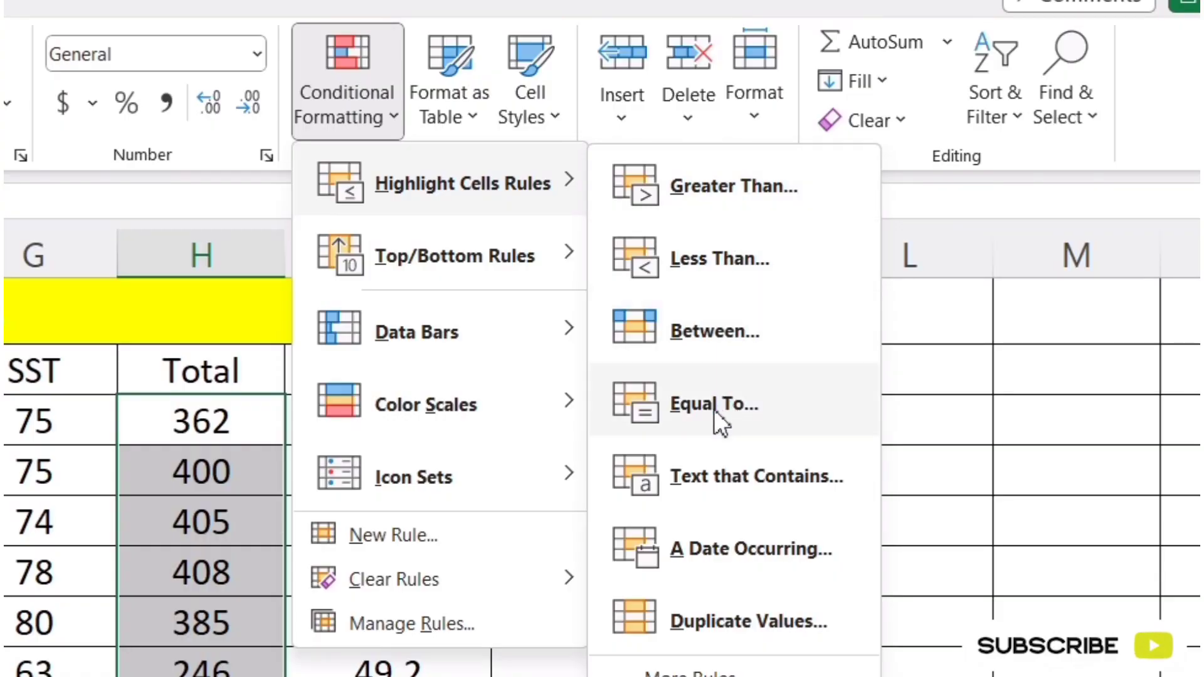
click(575, 392)
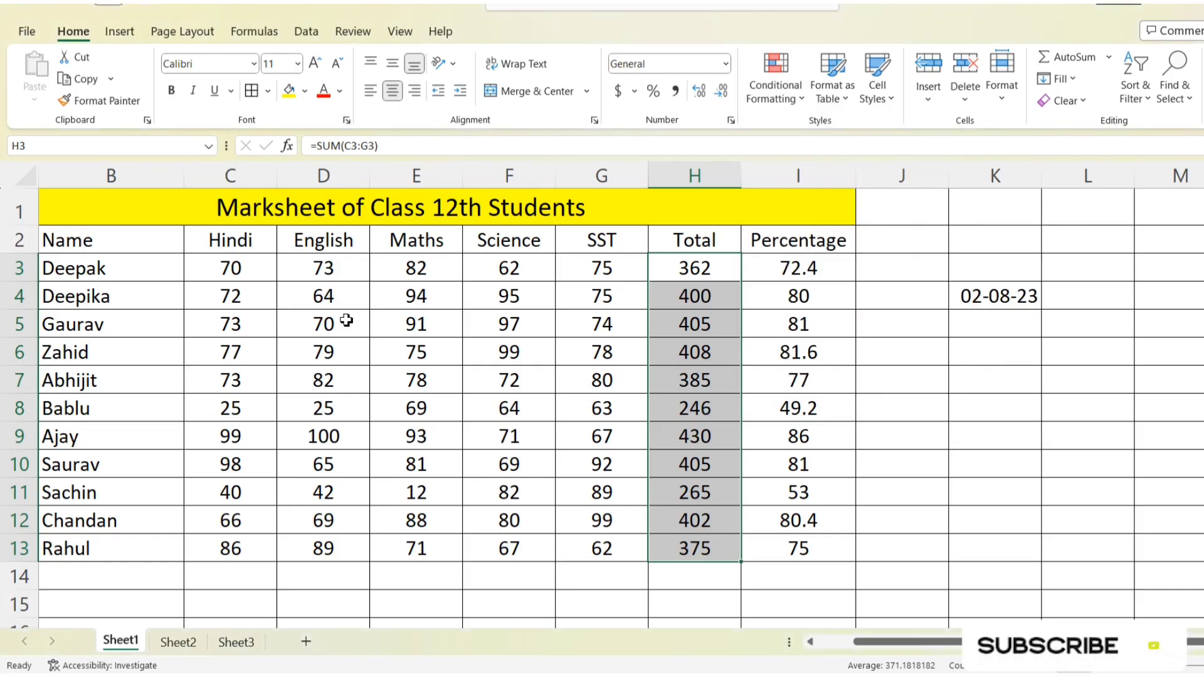
Step: Set the English mark in D4, the Science mark in F12 and the Hindi mark in C11 to 100
click(333, 304)
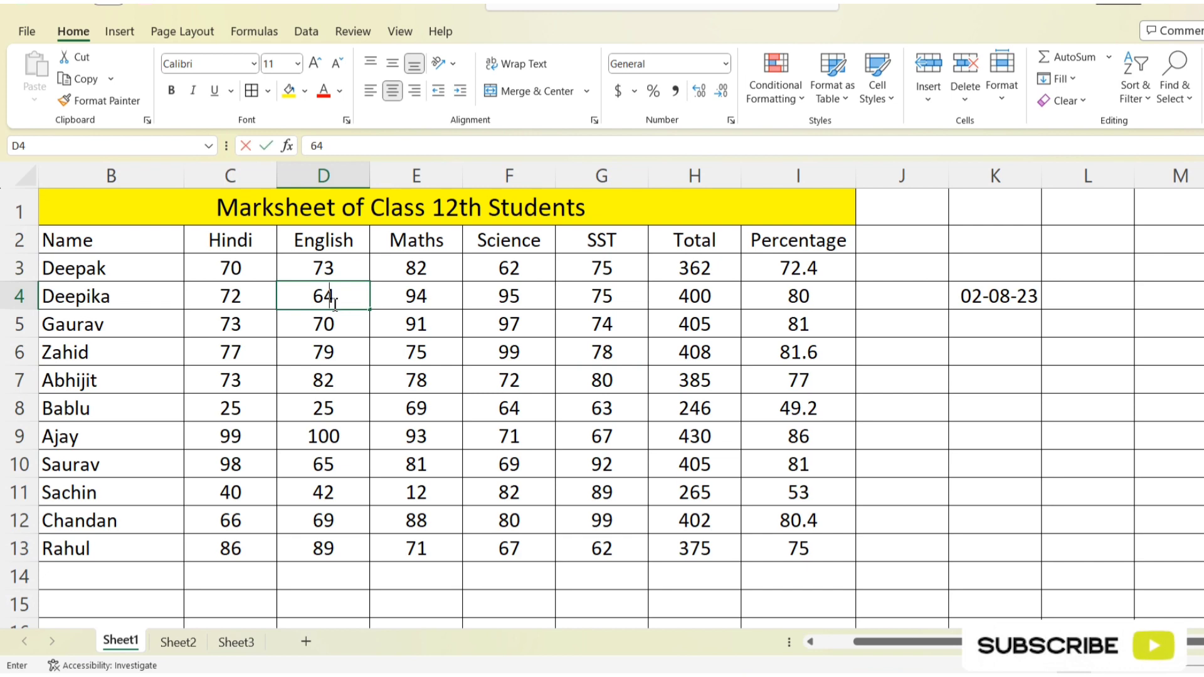
text(100)
click(499, 521)
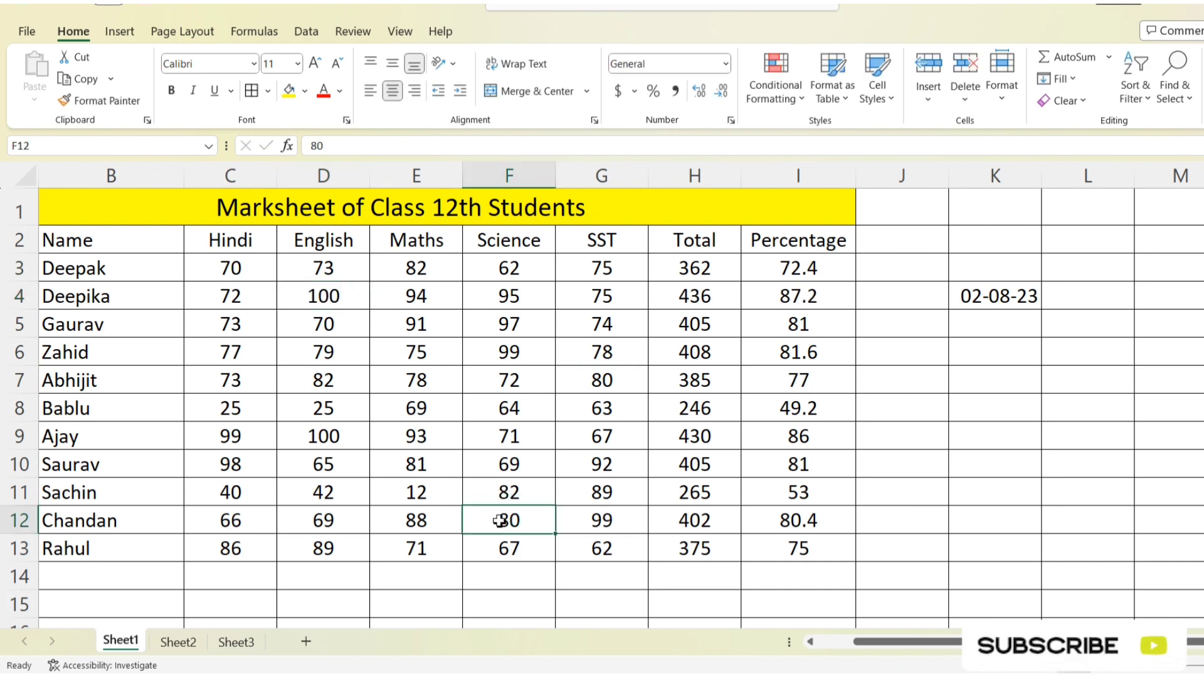
text(100)
key(Return)
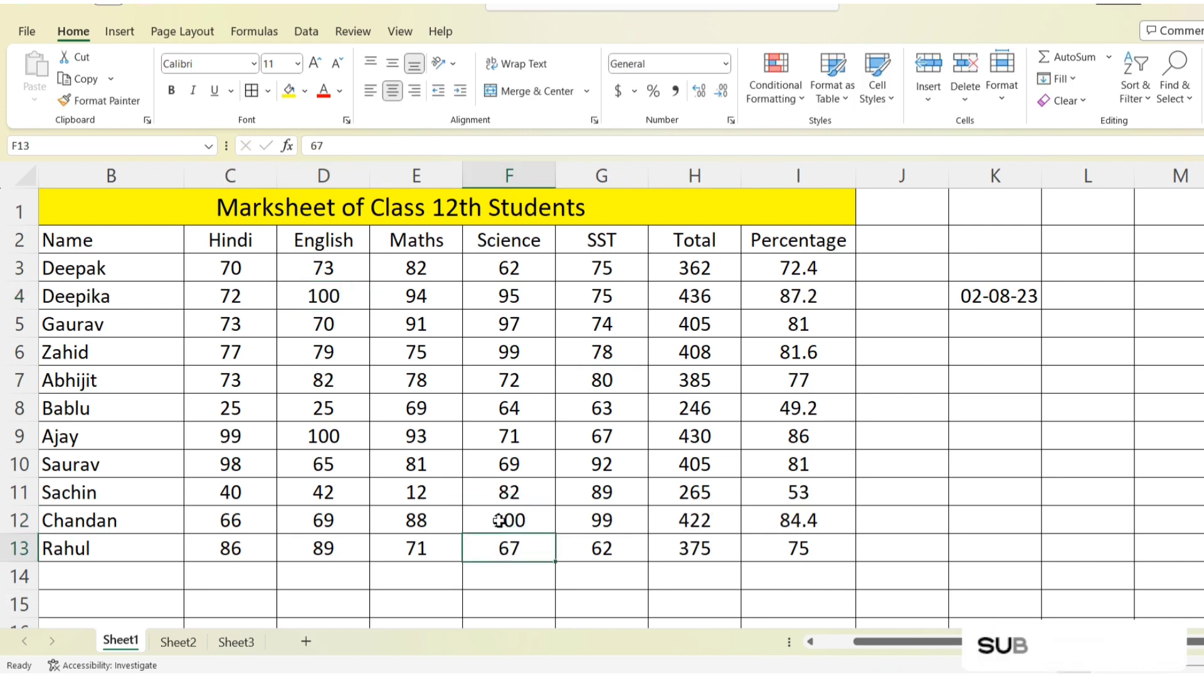
click(247, 488)
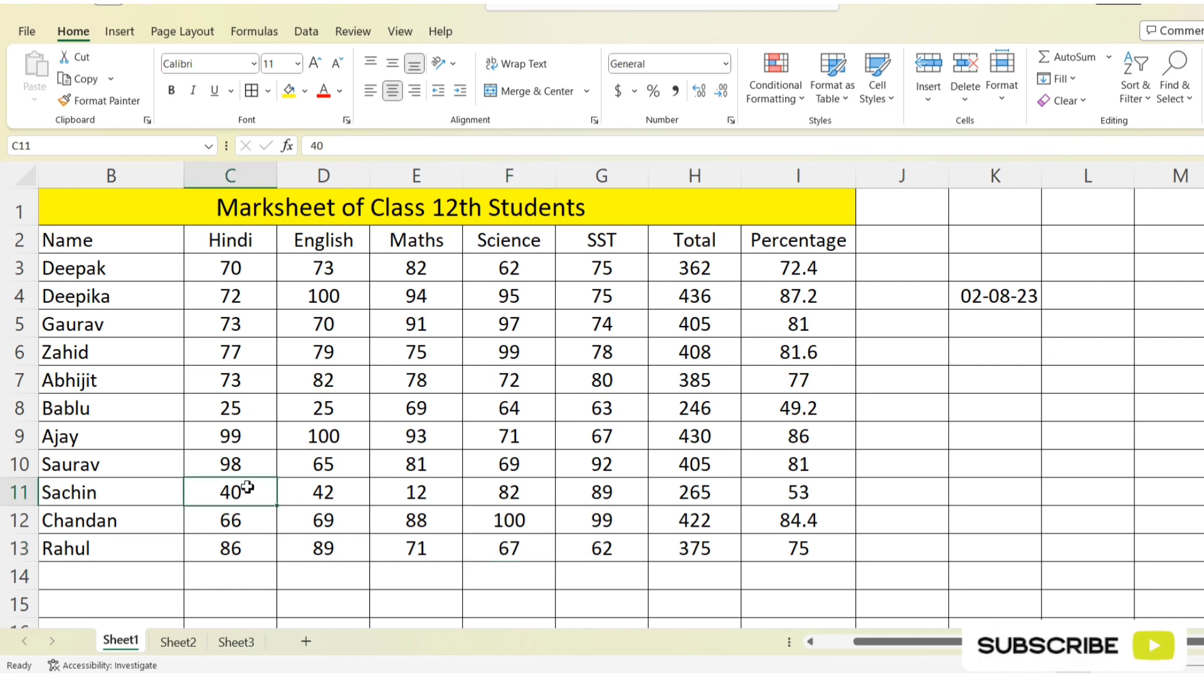
text(100)
key(Return)
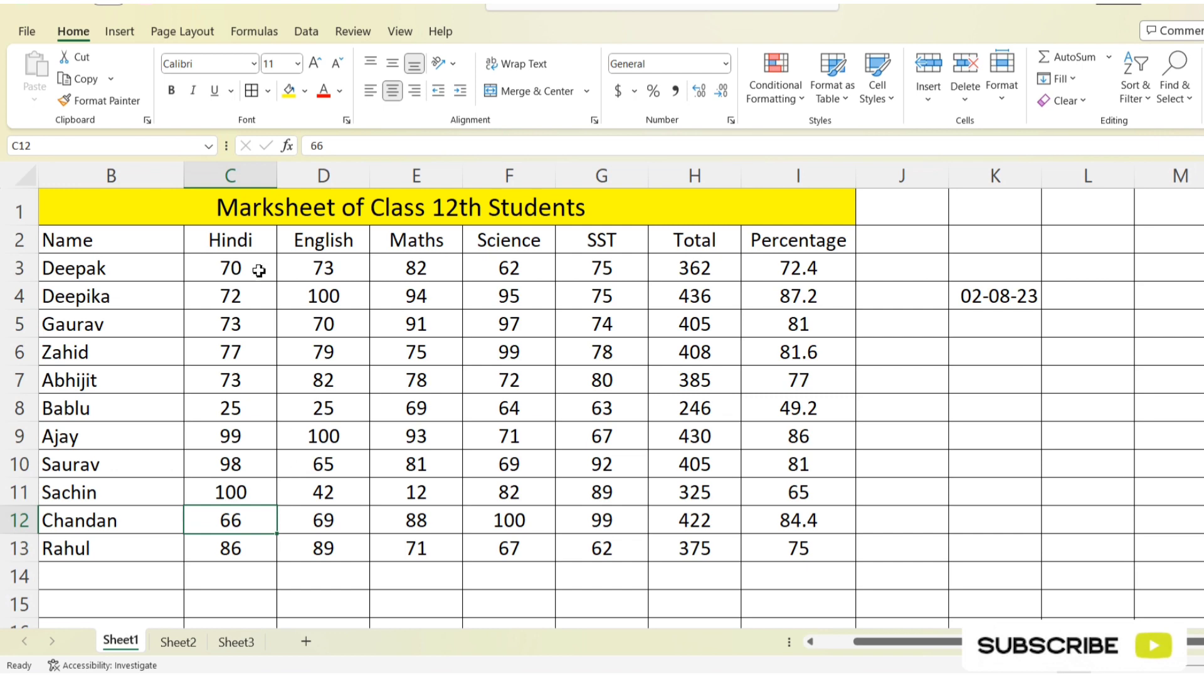
Step: Try an Equal To 100 highlight rule on the subject marks in C3:G13 with Light Red Fill with Dark Red Text
drag(259, 270, 596, 554)
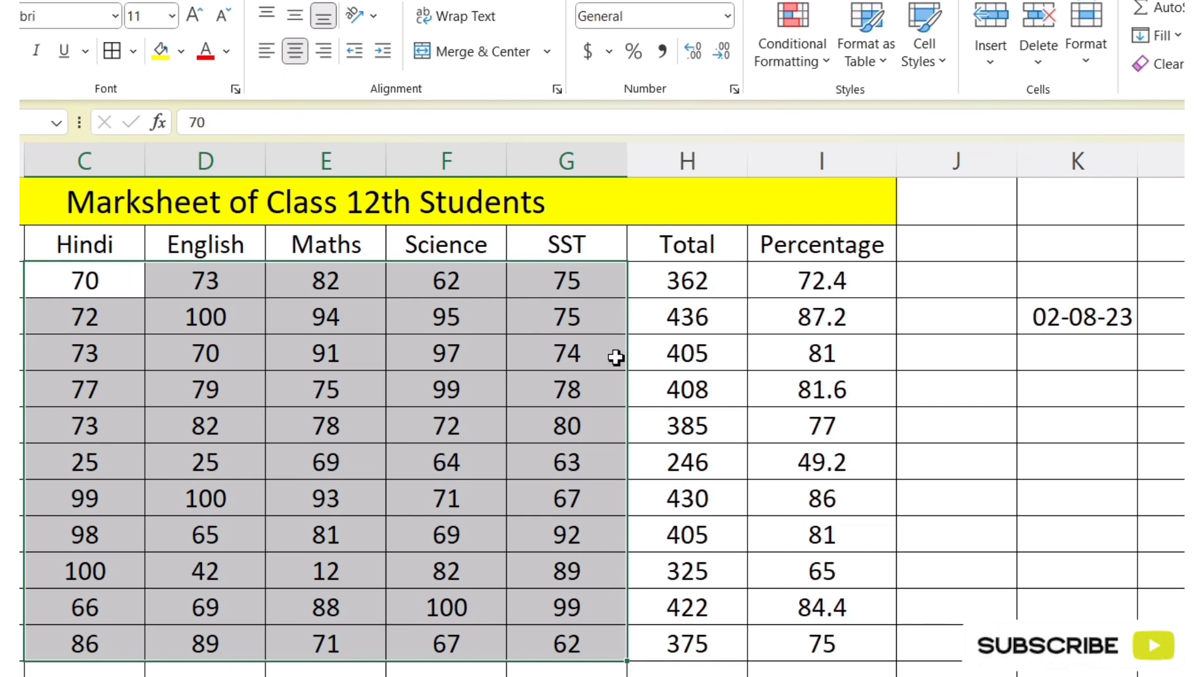
click(813, 65)
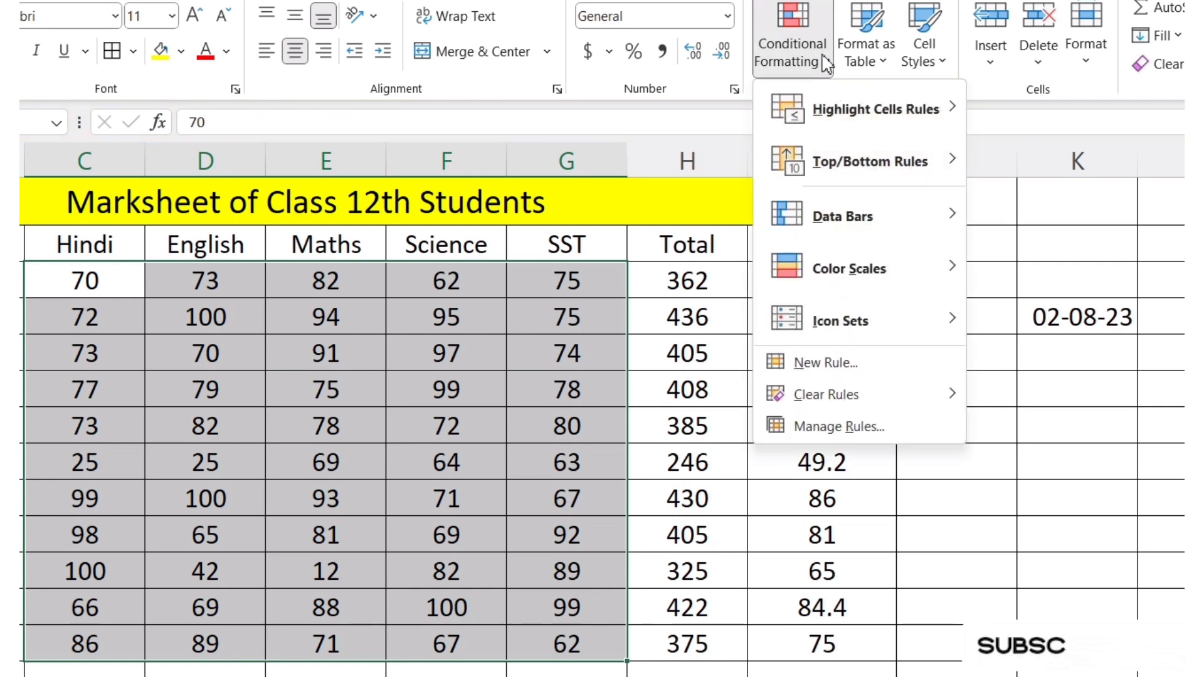
mouse_move(878, 110)
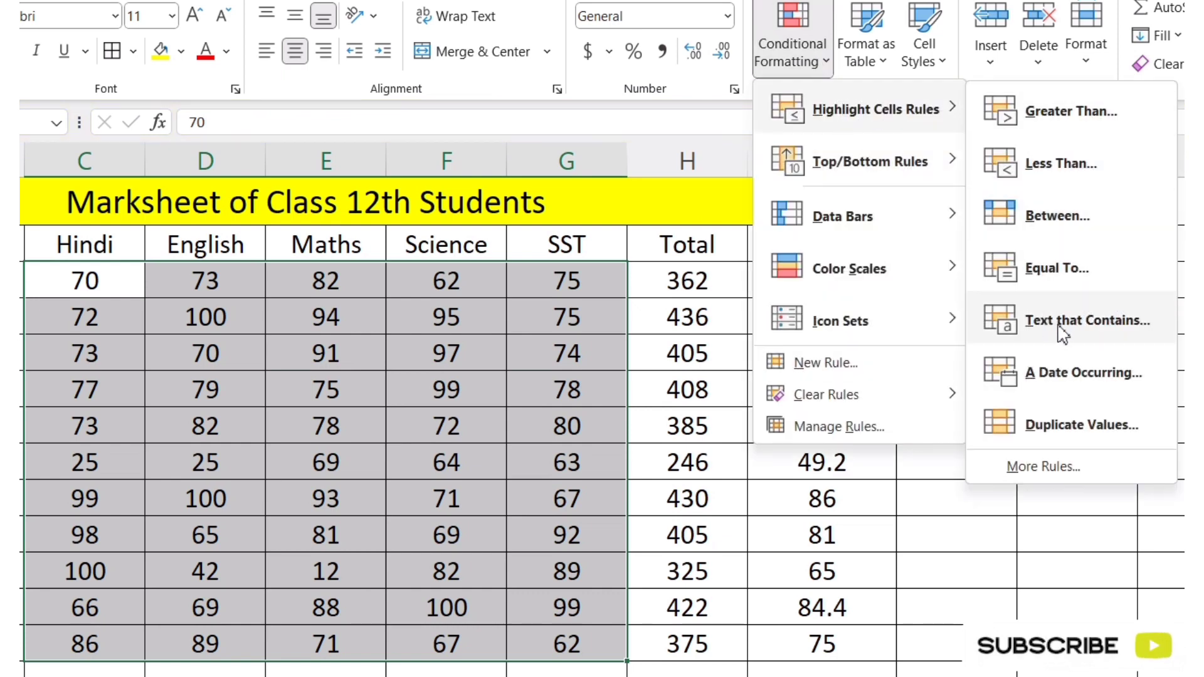
click(1058, 269)
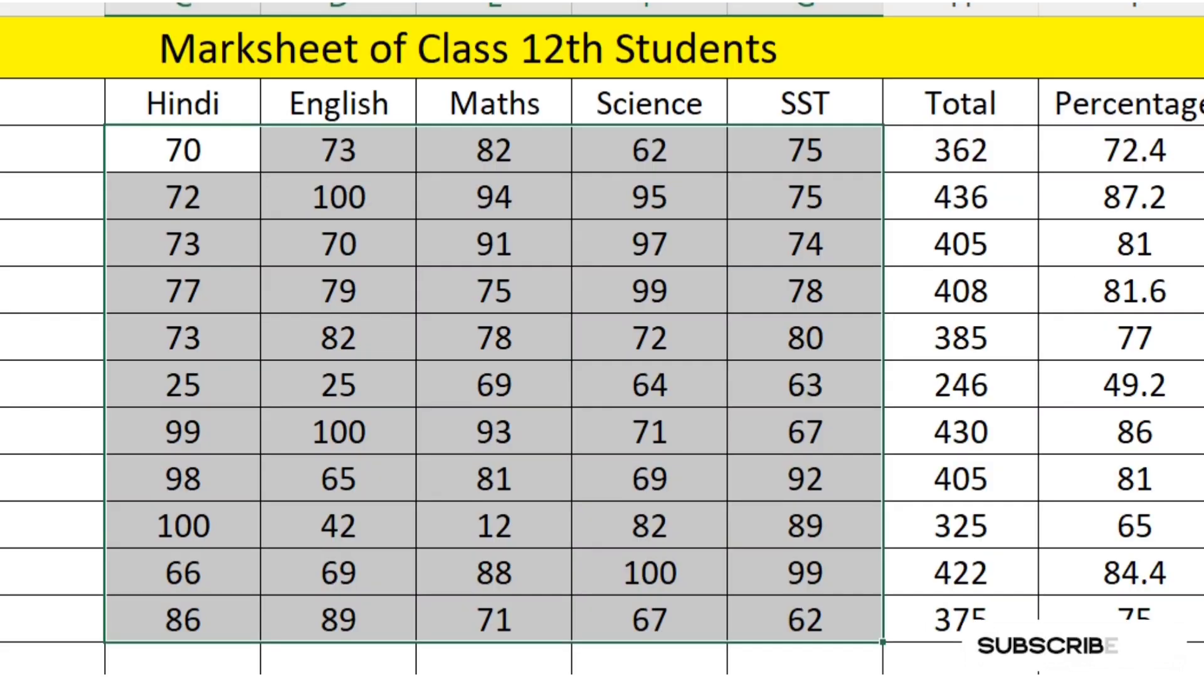
text(56)
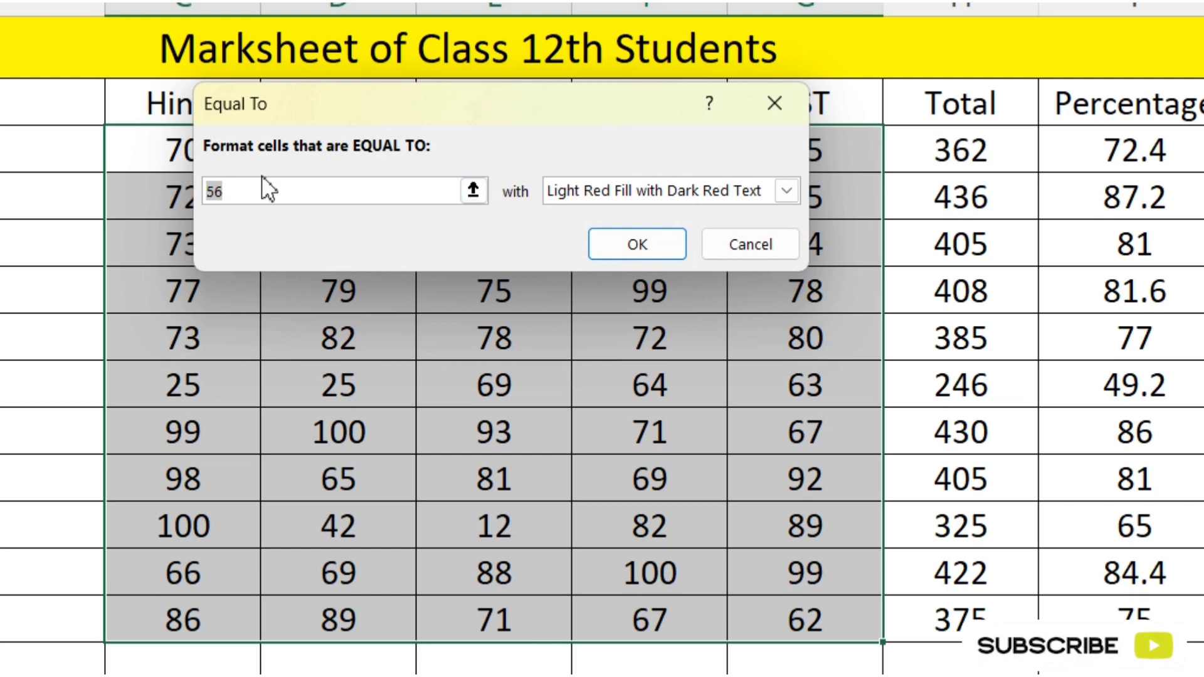
key(BackSpace)
key(BackSpace)
text(100)
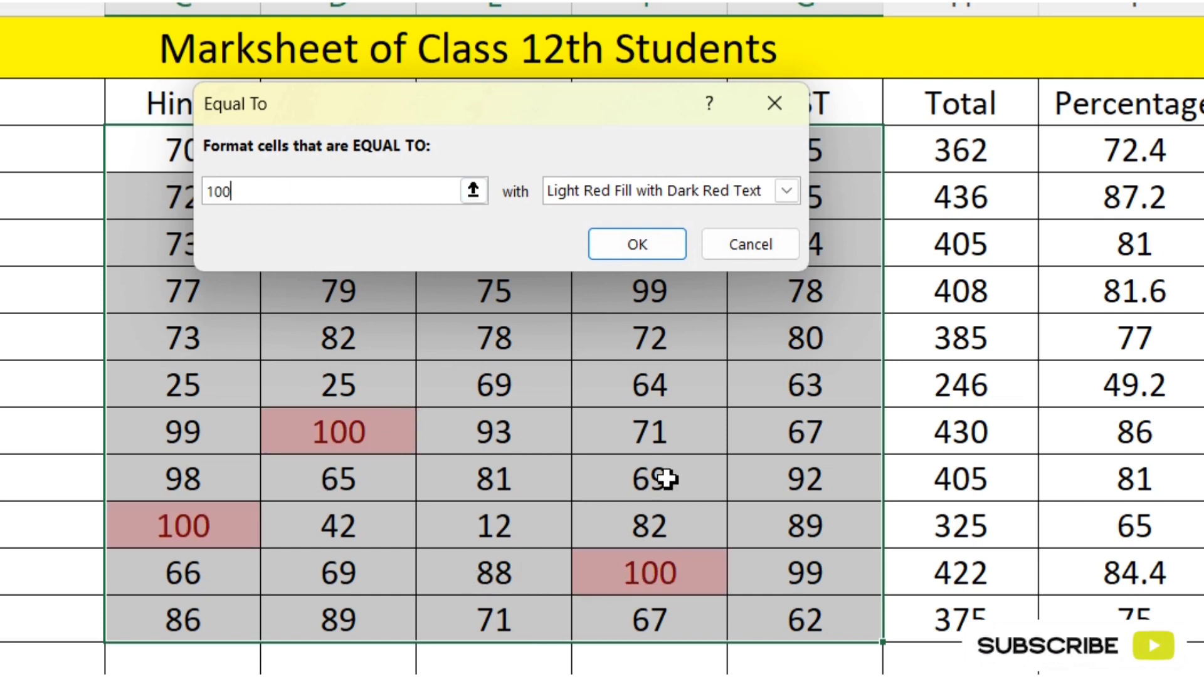
click(735, 255)
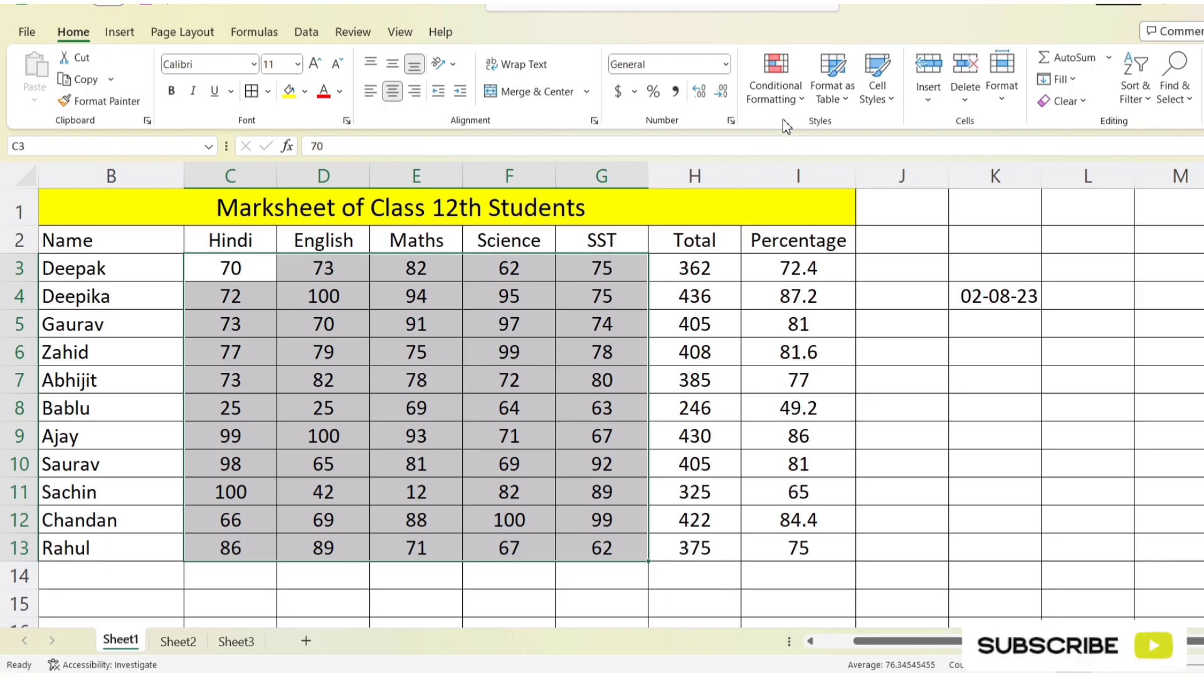
click(784, 94)
mouse_move(840, 136)
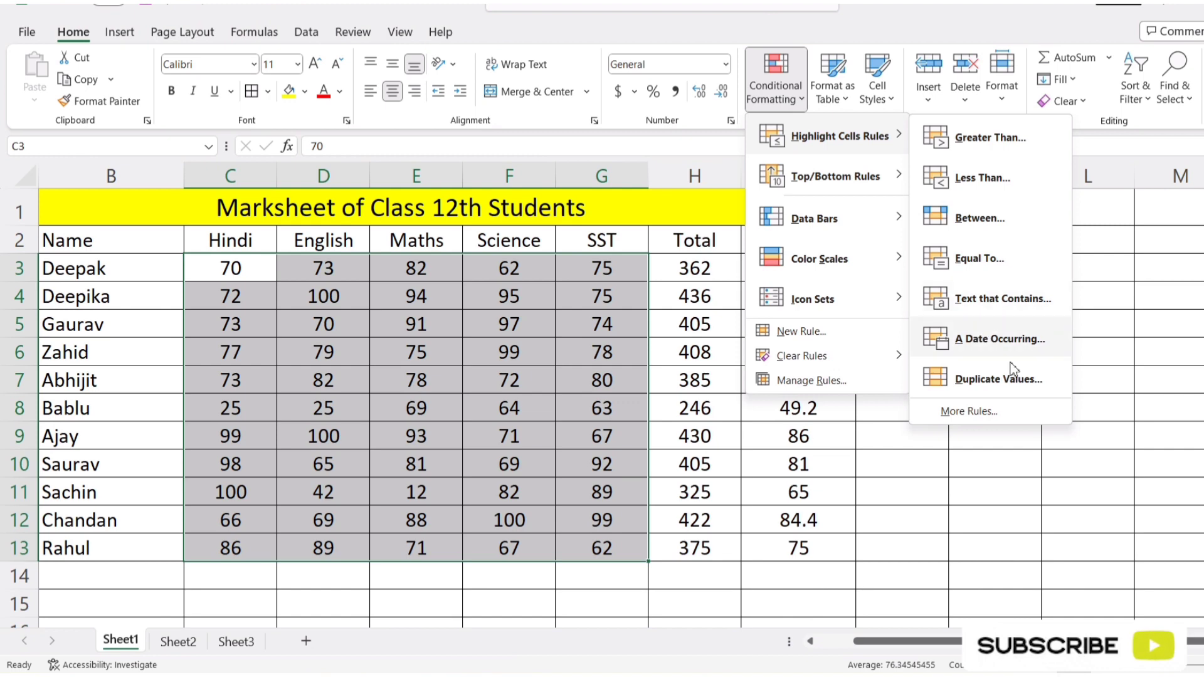
click(953, 523)
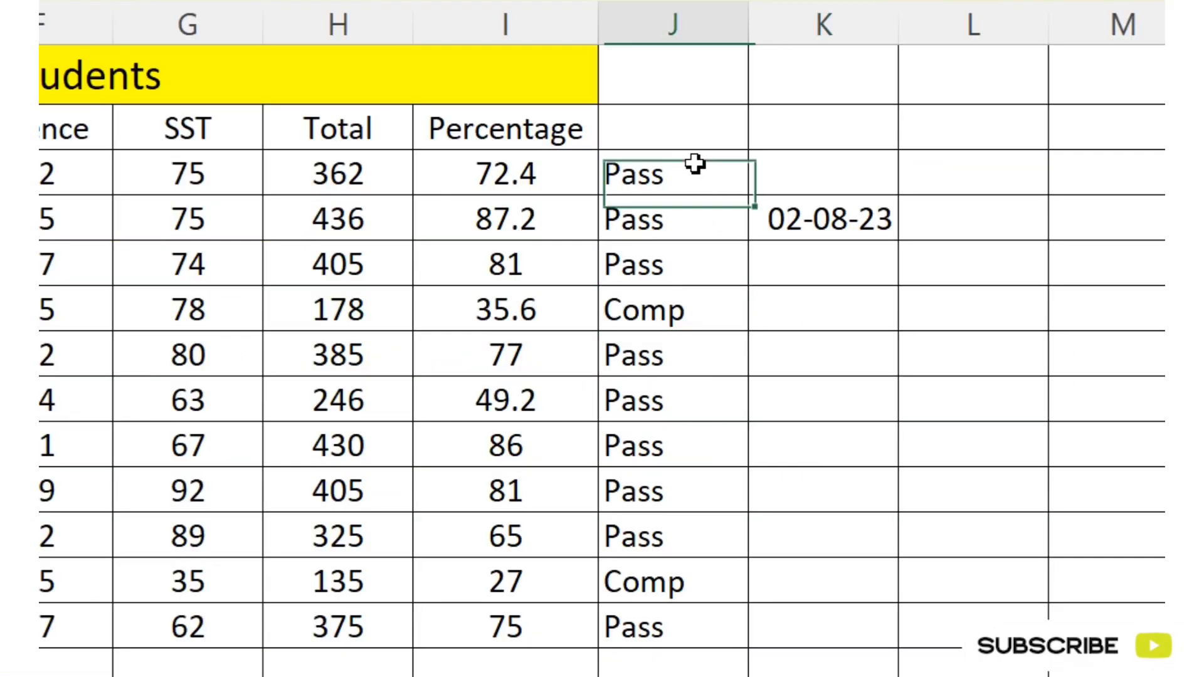
Step: Try a Text That Contains highlight rule on the results in J3:J13 for Comp and for Pass, with the light red format
drag(694, 166, 674, 632)
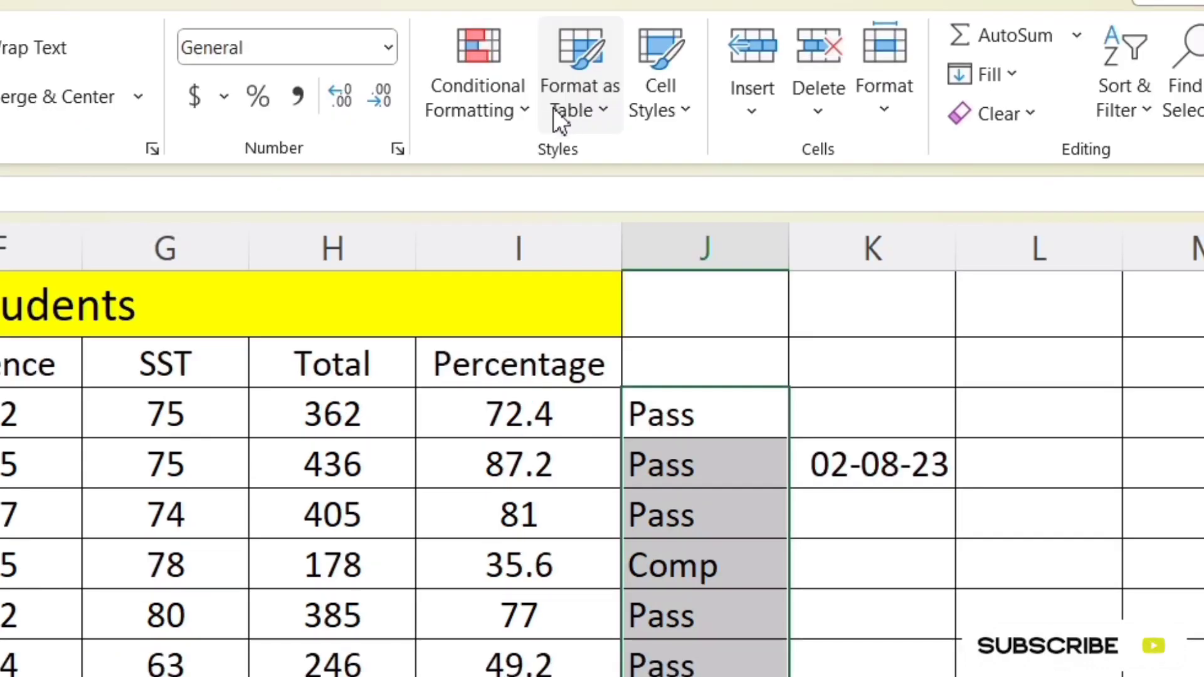
click(526, 104)
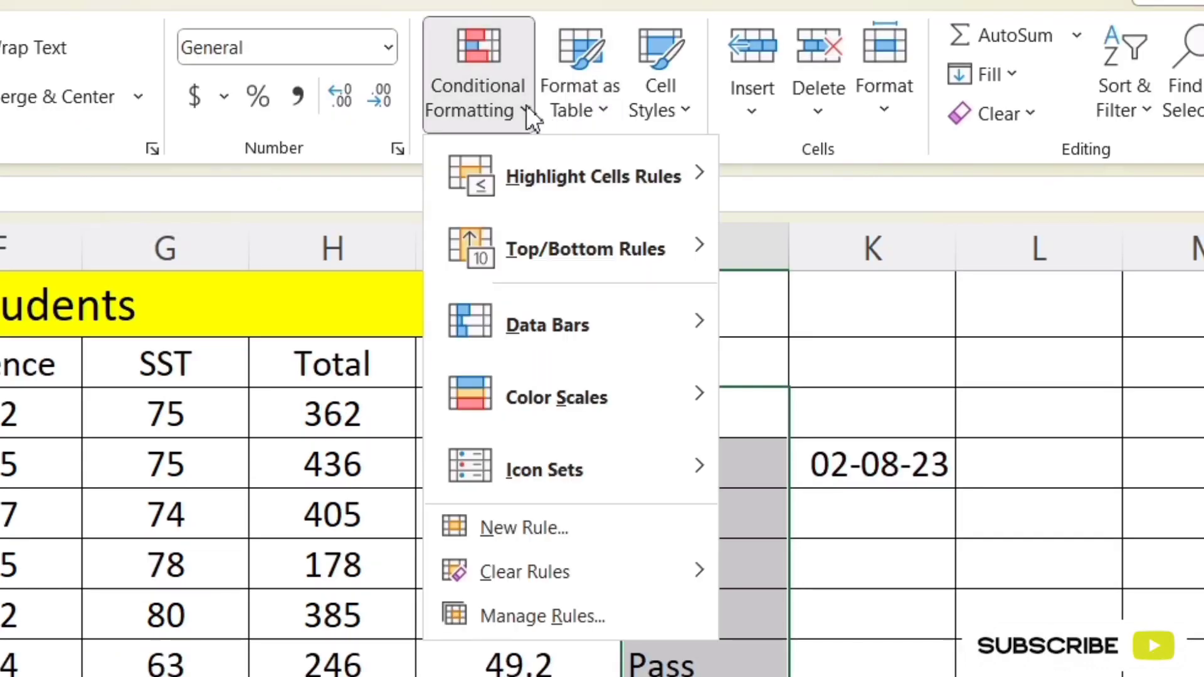
mouse_move(634, 179)
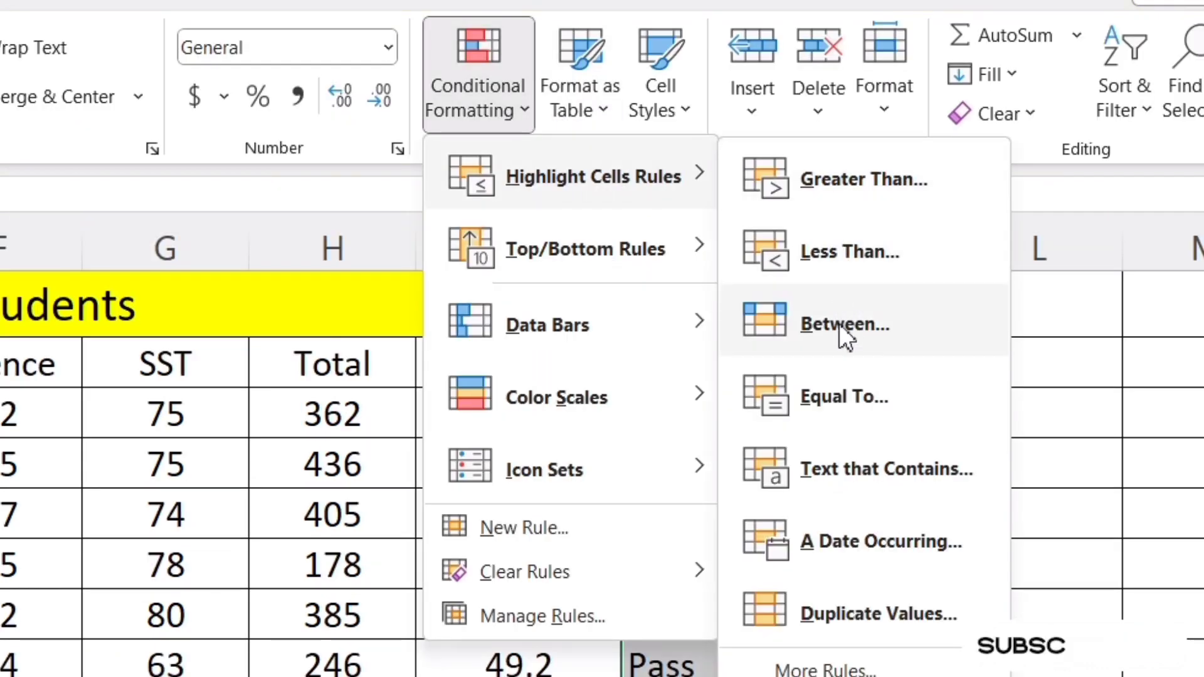
click(881, 480)
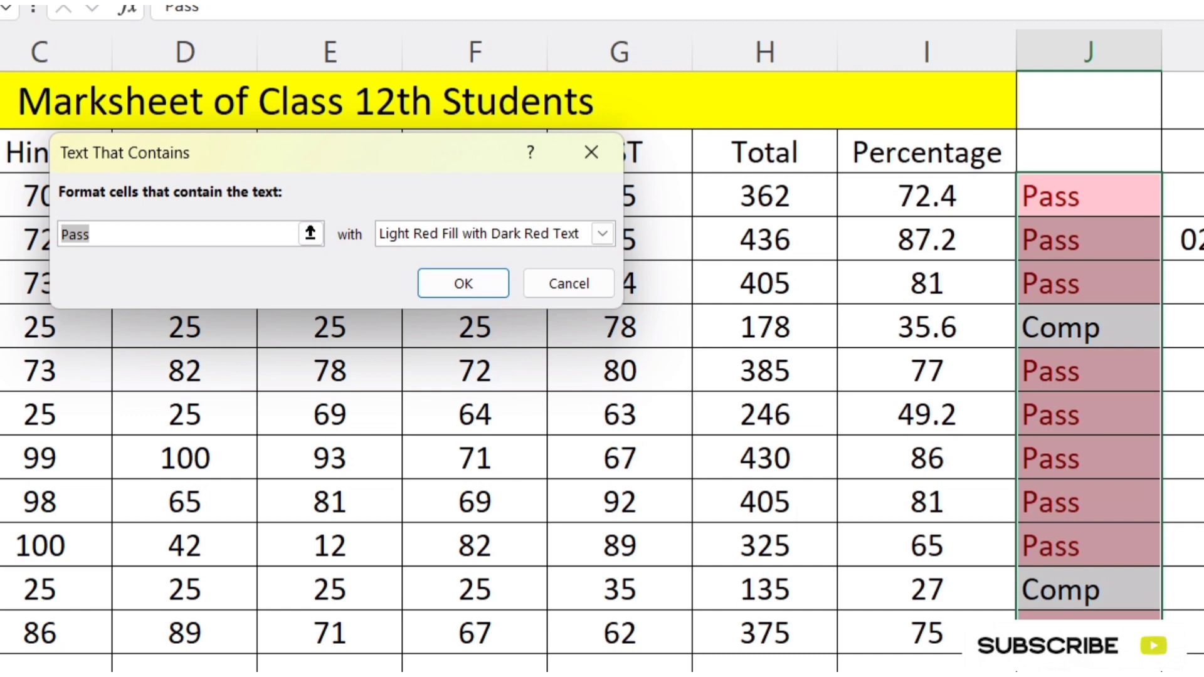
text(Comp)
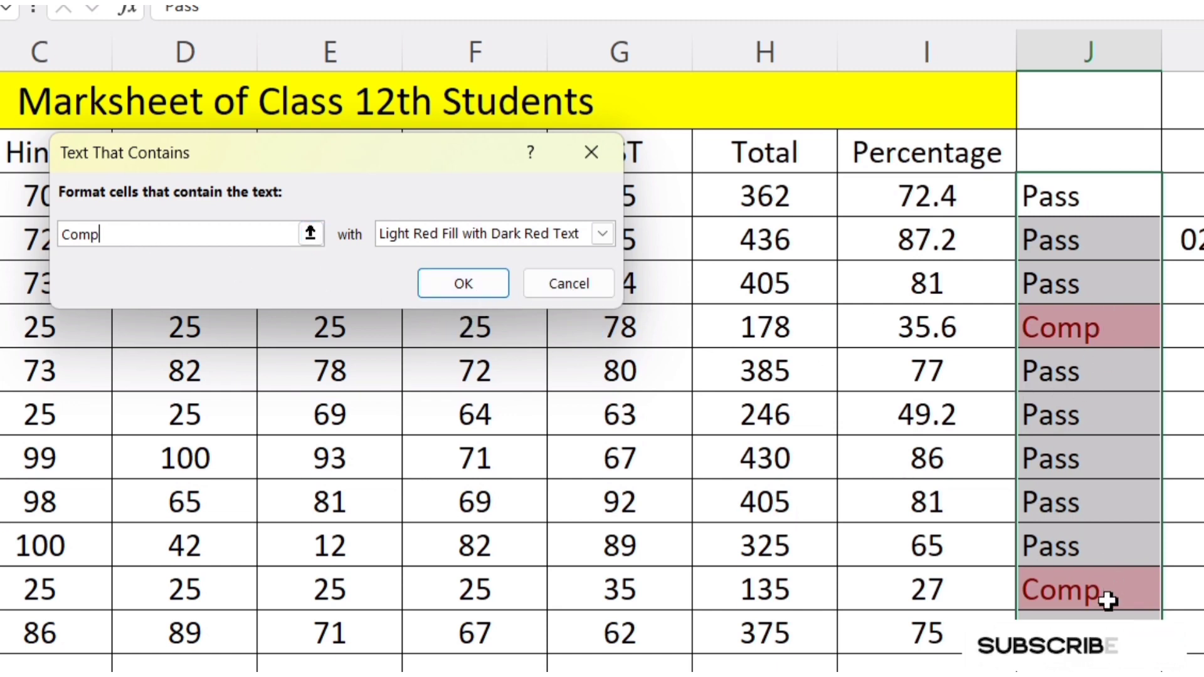
double_click(92, 233)
text(Pass)
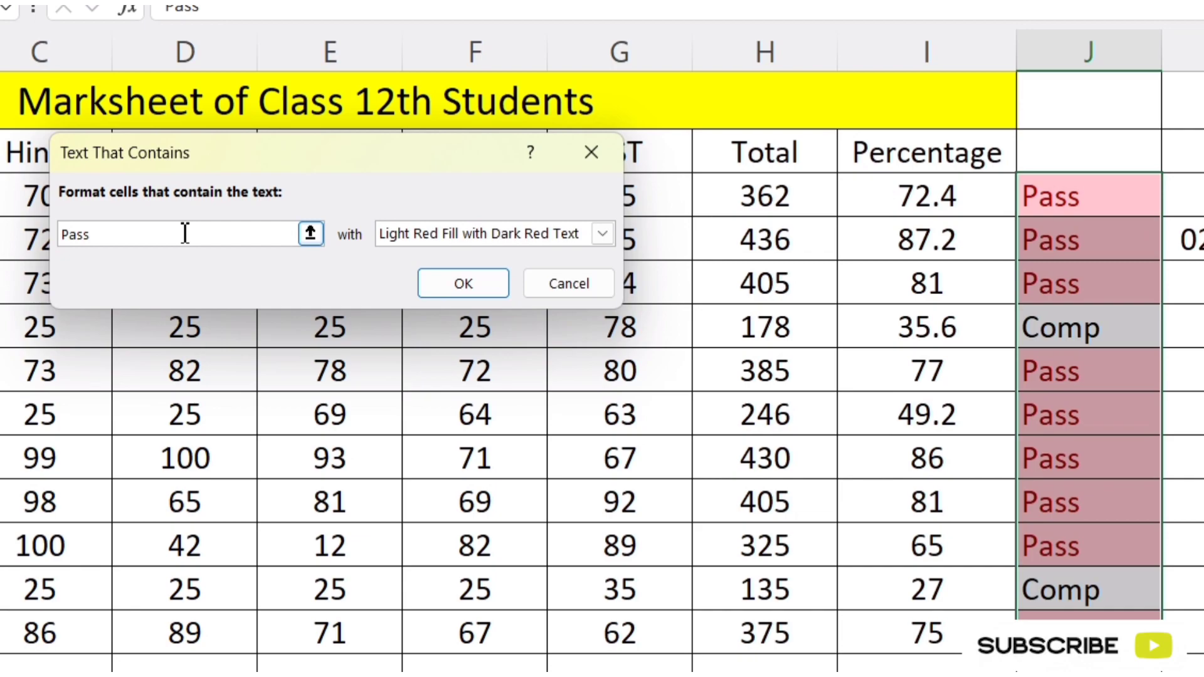
click(560, 293)
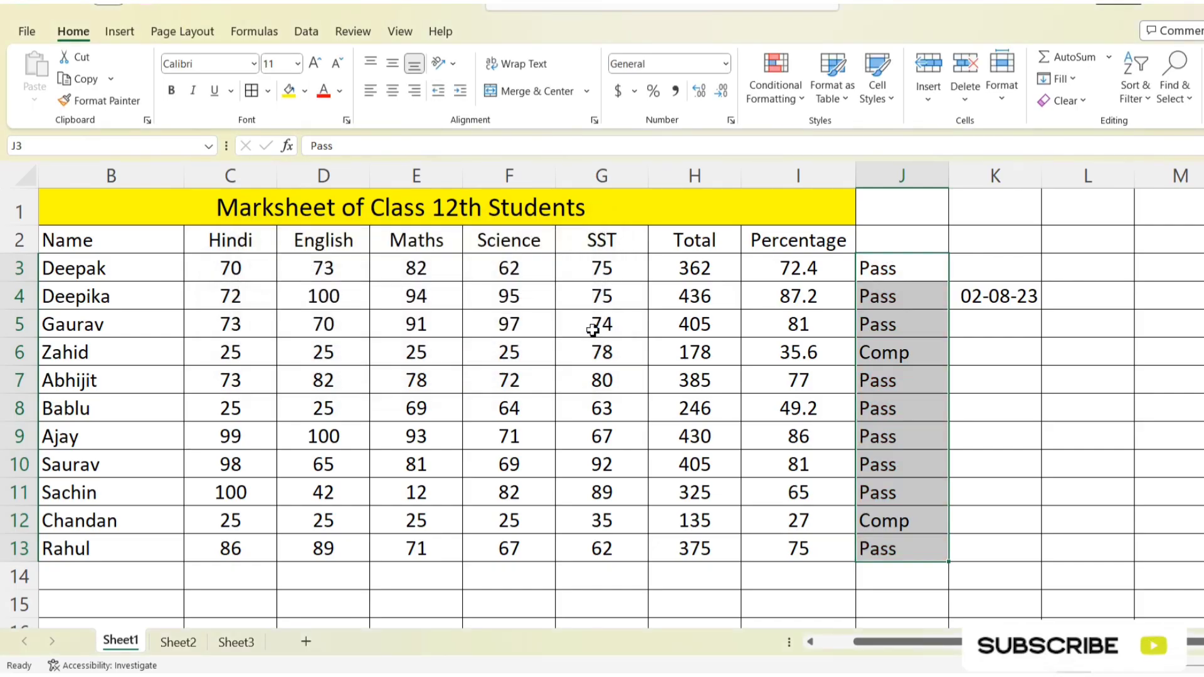
click(796, 94)
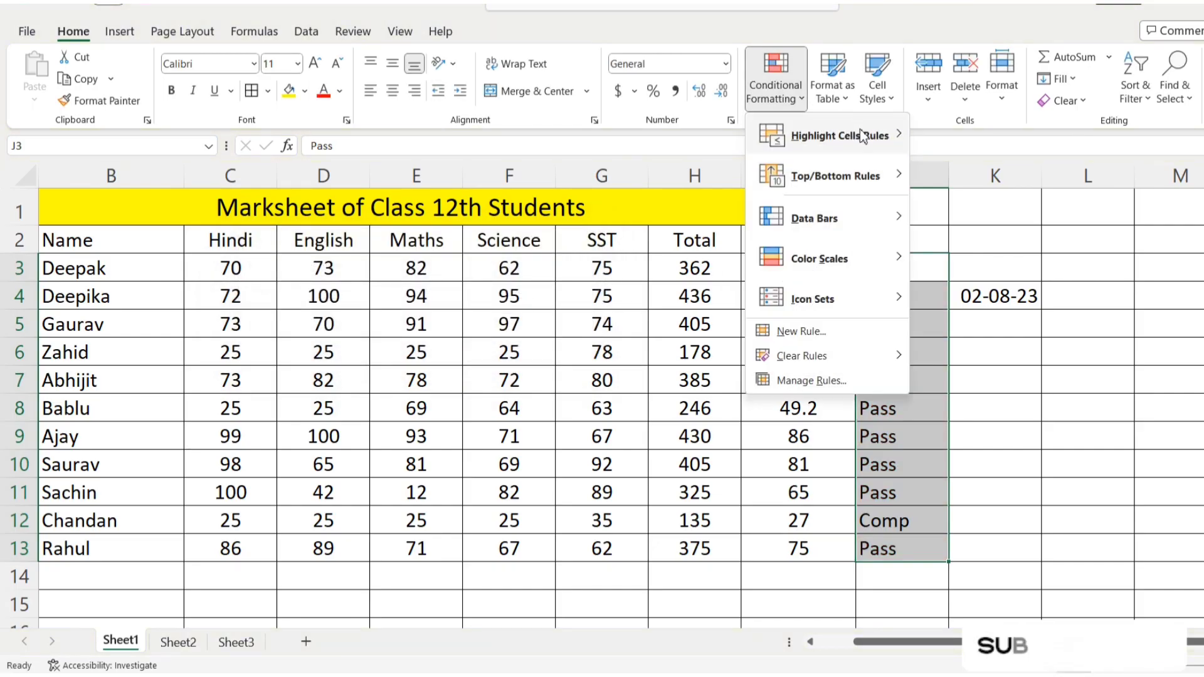
mouse_move(846, 135)
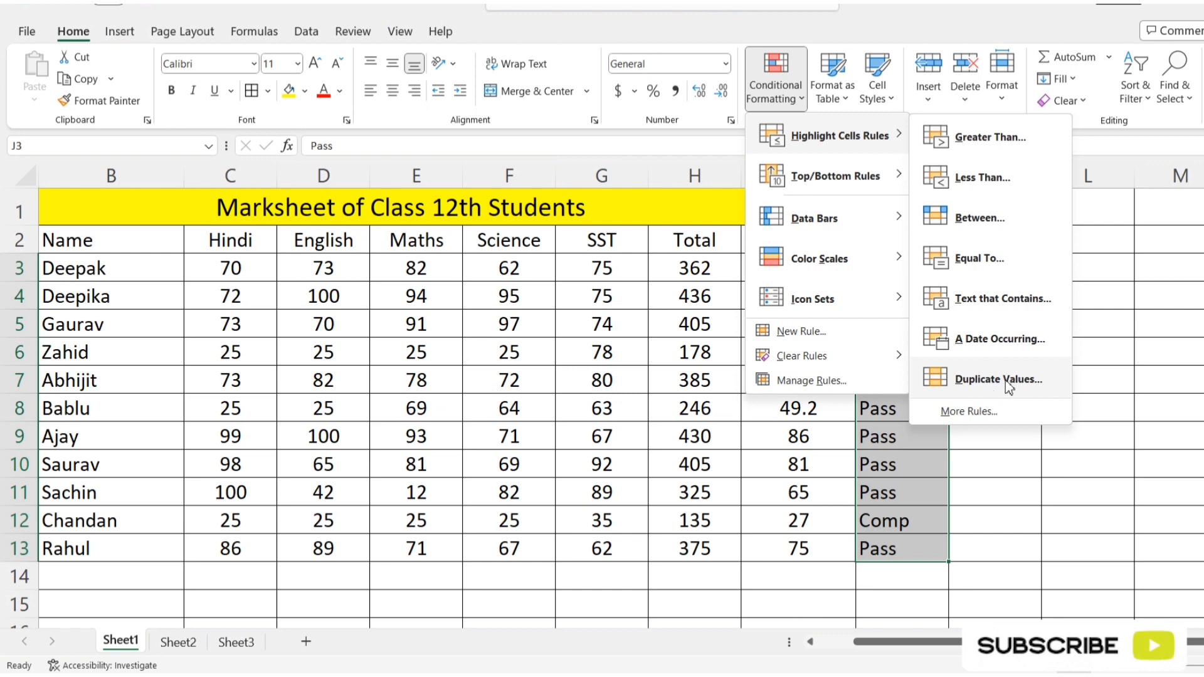
click(1037, 462)
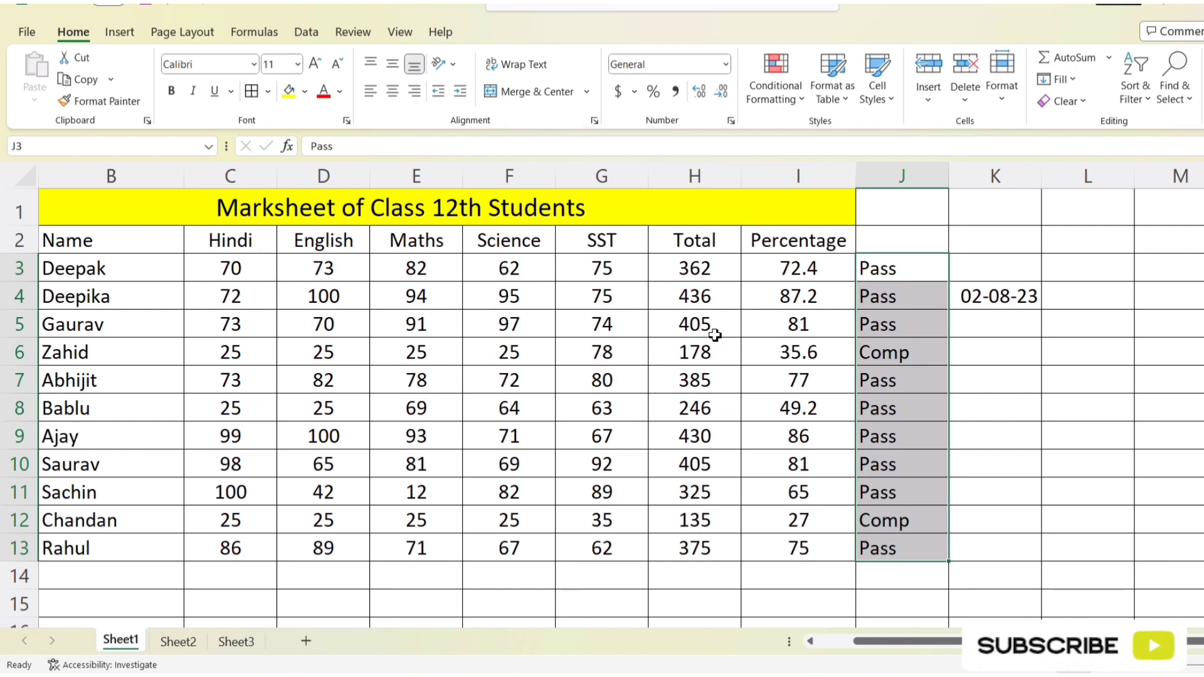
Step: Add a Contact No column with its heading in L2 and the students' phone numbers in L3:L13
click(1079, 276)
click(1069, 245)
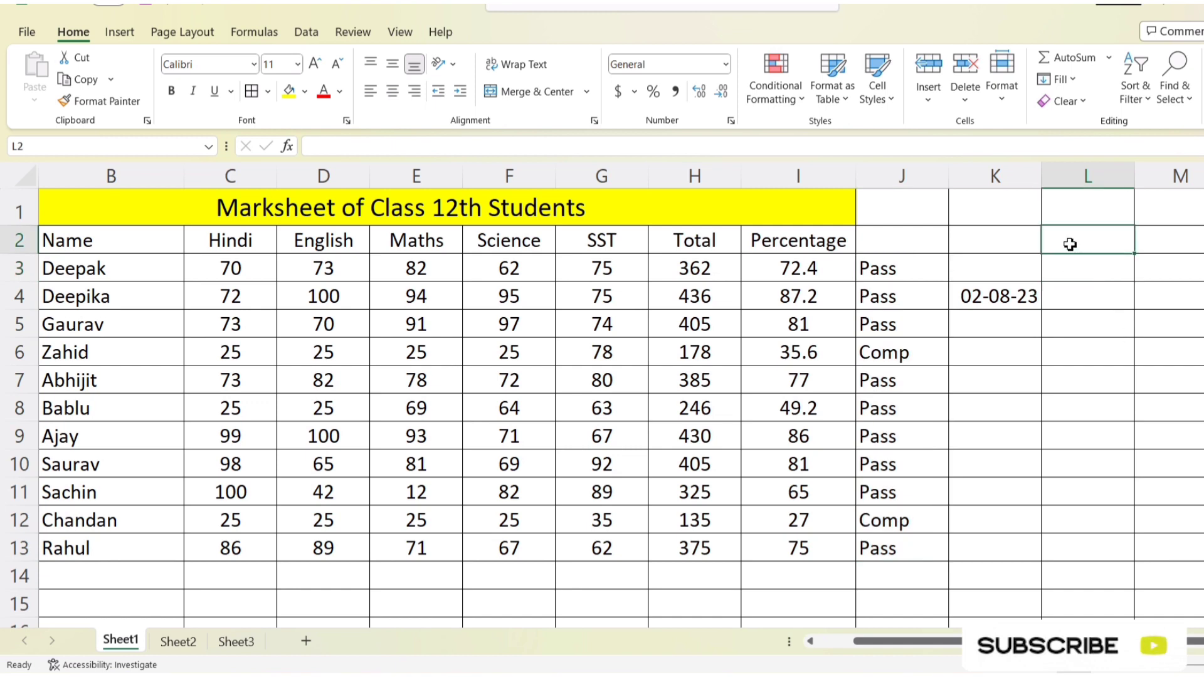
text(Contact No)
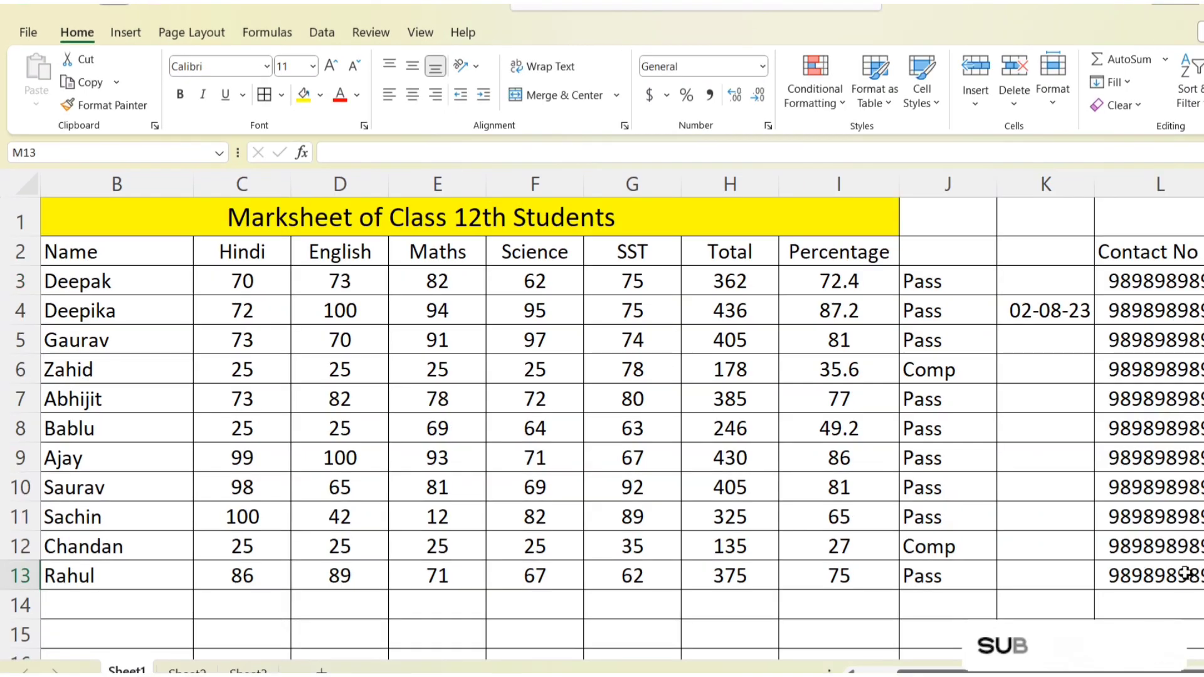
Step: Try a Duplicate Values highlight rule on the contact numbers in L3:L13 with Light Red Fill with Dark Red Text
click(1191, 555)
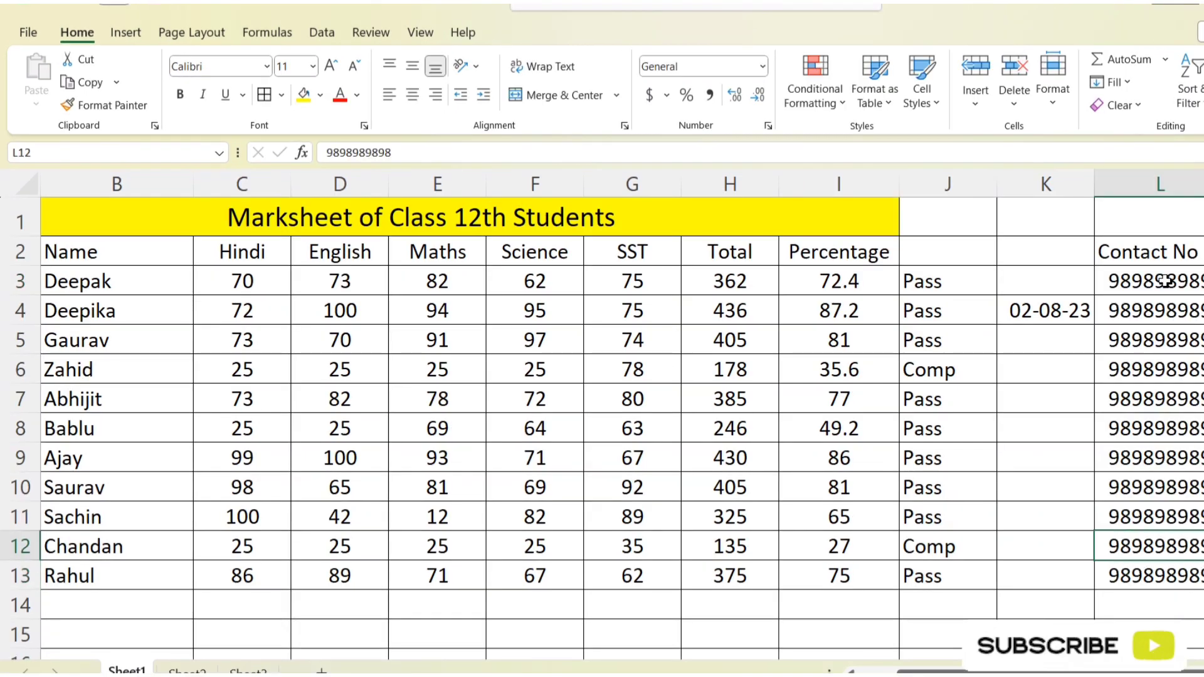
drag(1161, 274, 1154, 575)
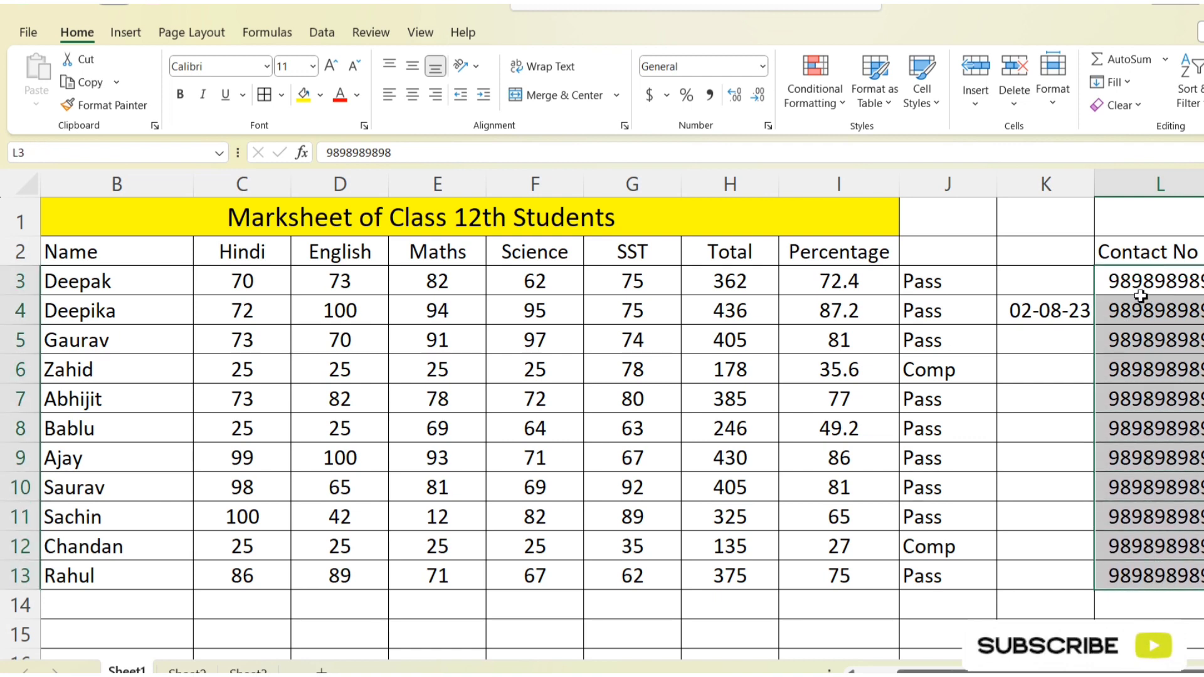
click(1155, 189)
drag(1156, 280, 1150, 573)
click(794, 78)
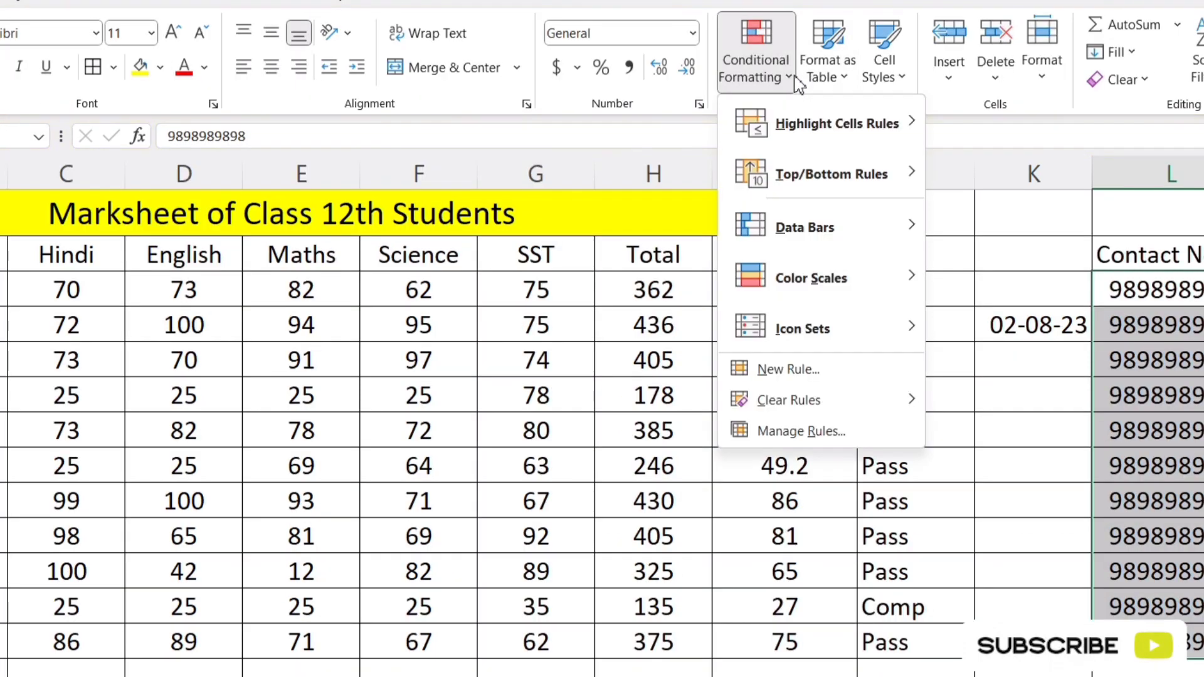
mouse_move(800, 124)
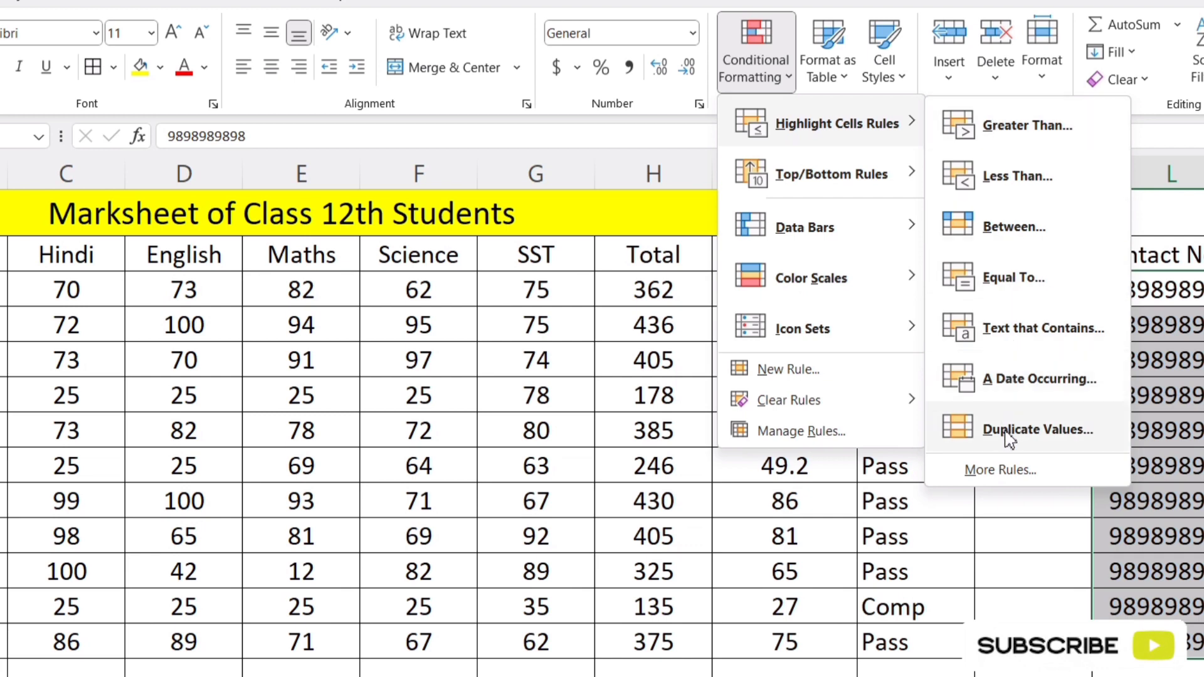
click(1038, 430)
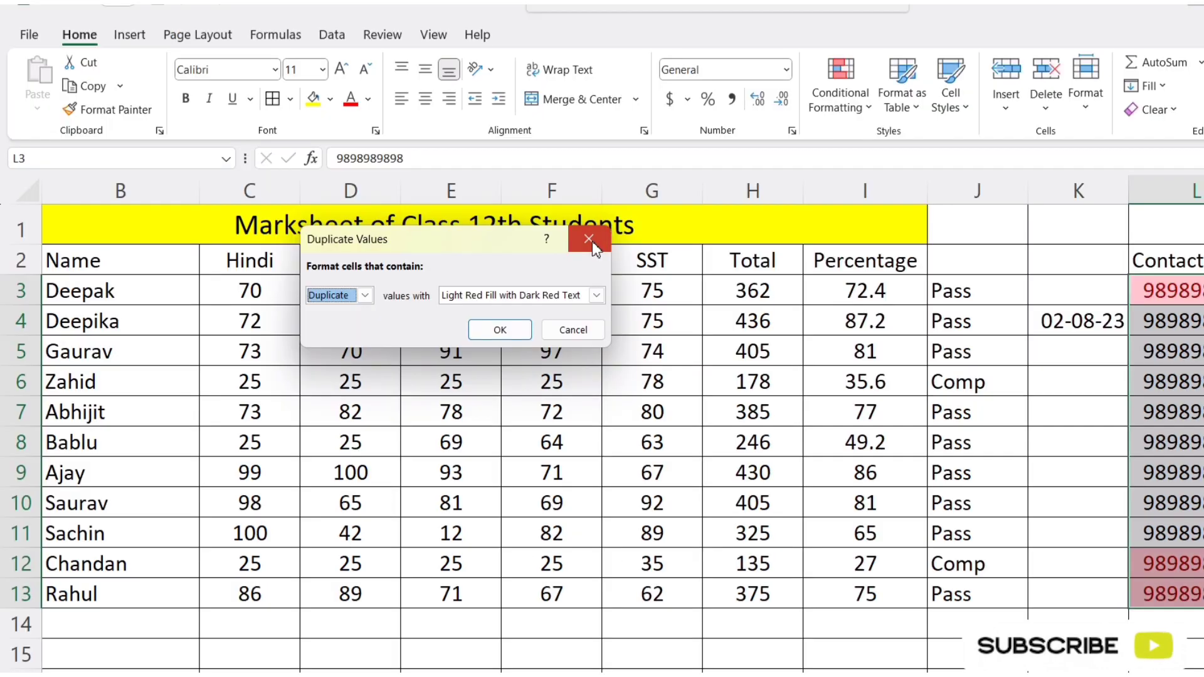
click(592, 243)
click(871, 110)
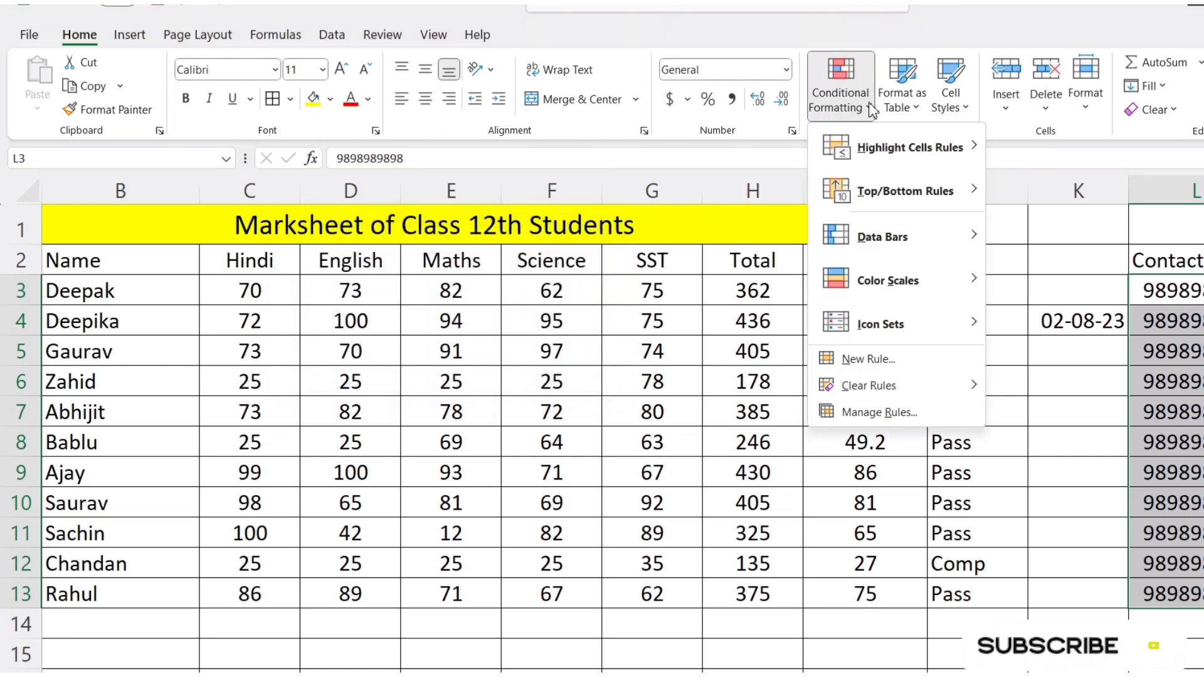
click(879, 114)
click(853, 106)
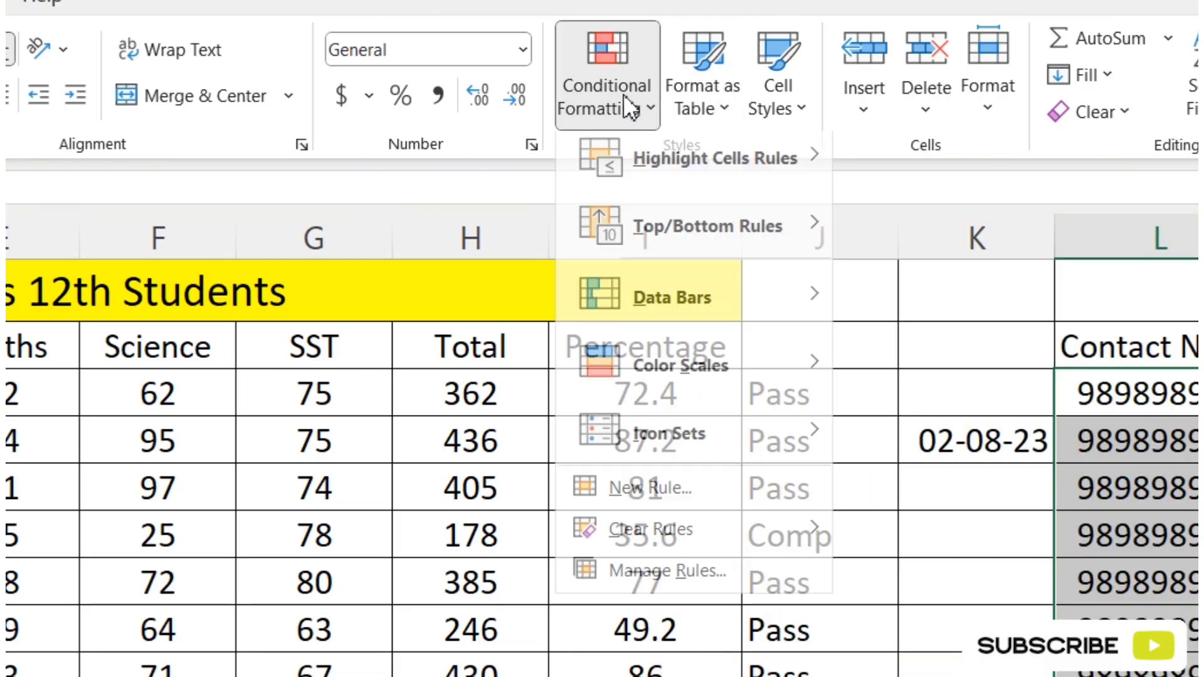
click(867, 114)
click(870, 114)
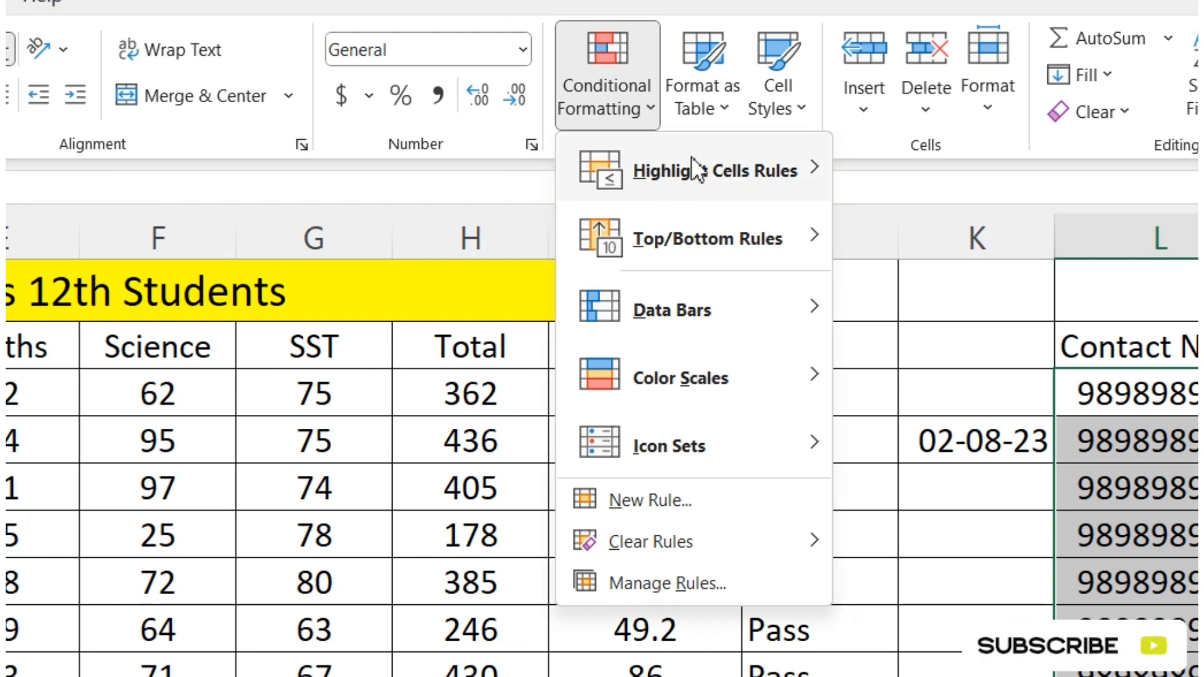
mouse_move(814, 170)
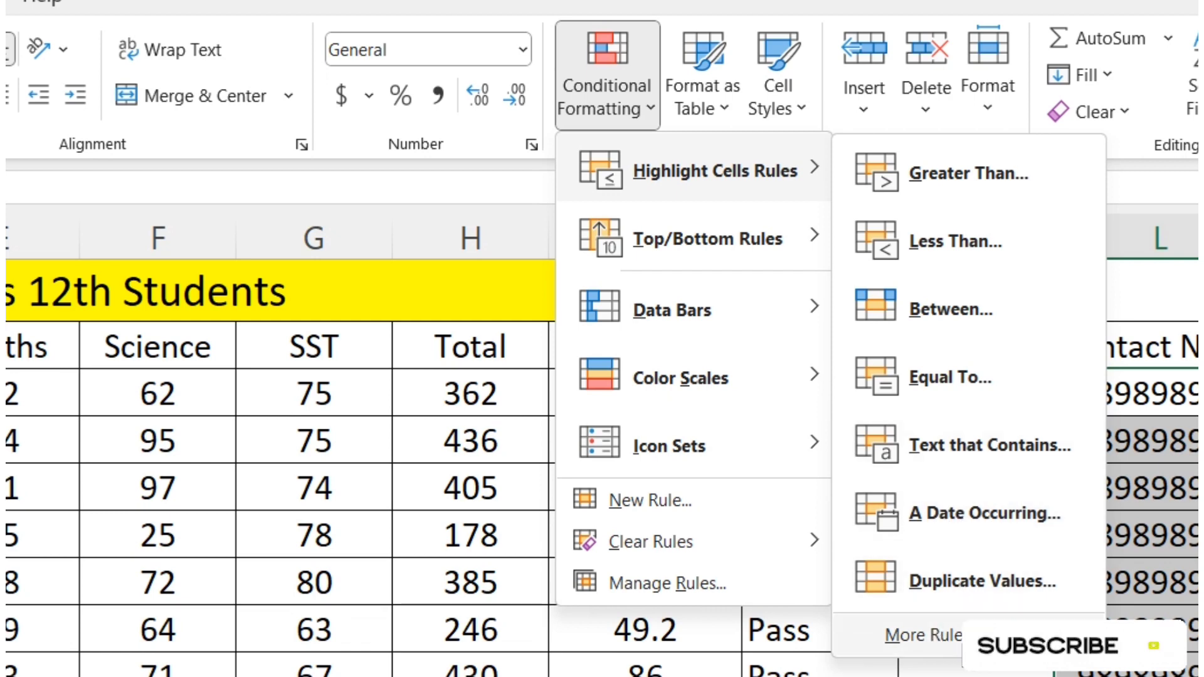
click(934, 672)
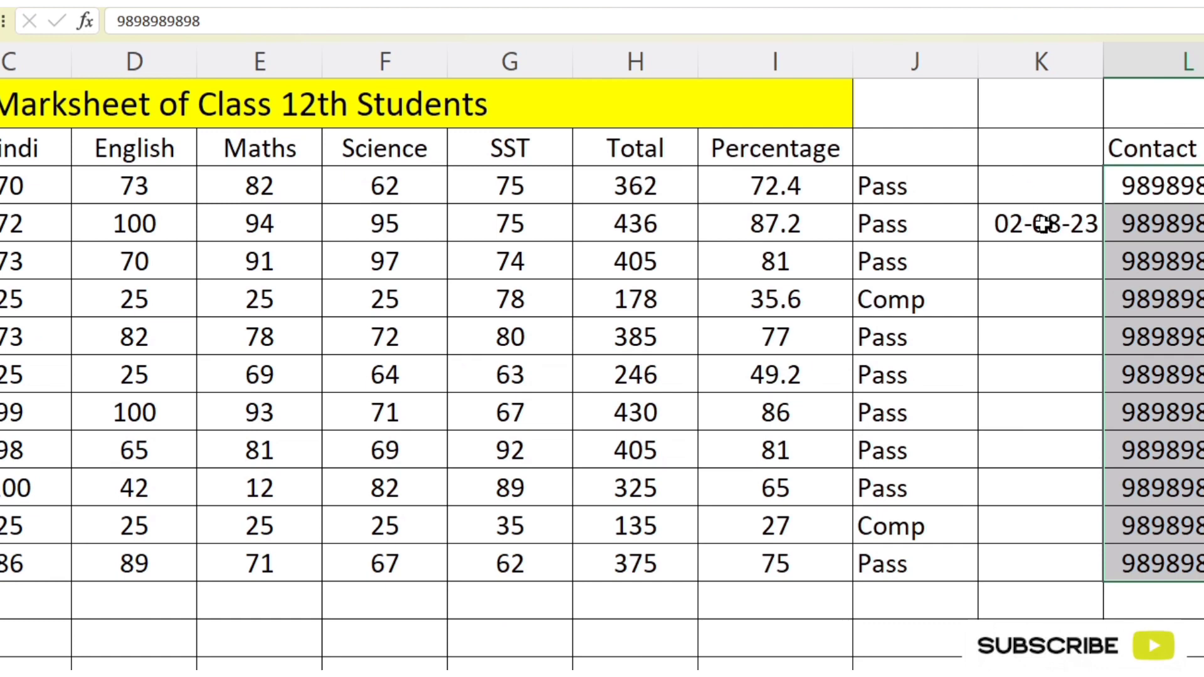
Step: Fill column K with consecutive dates from 30-07-23 in K1 to 12-08-23 in K14, extending the series both ways from 02-08-23
click(1043, 224)
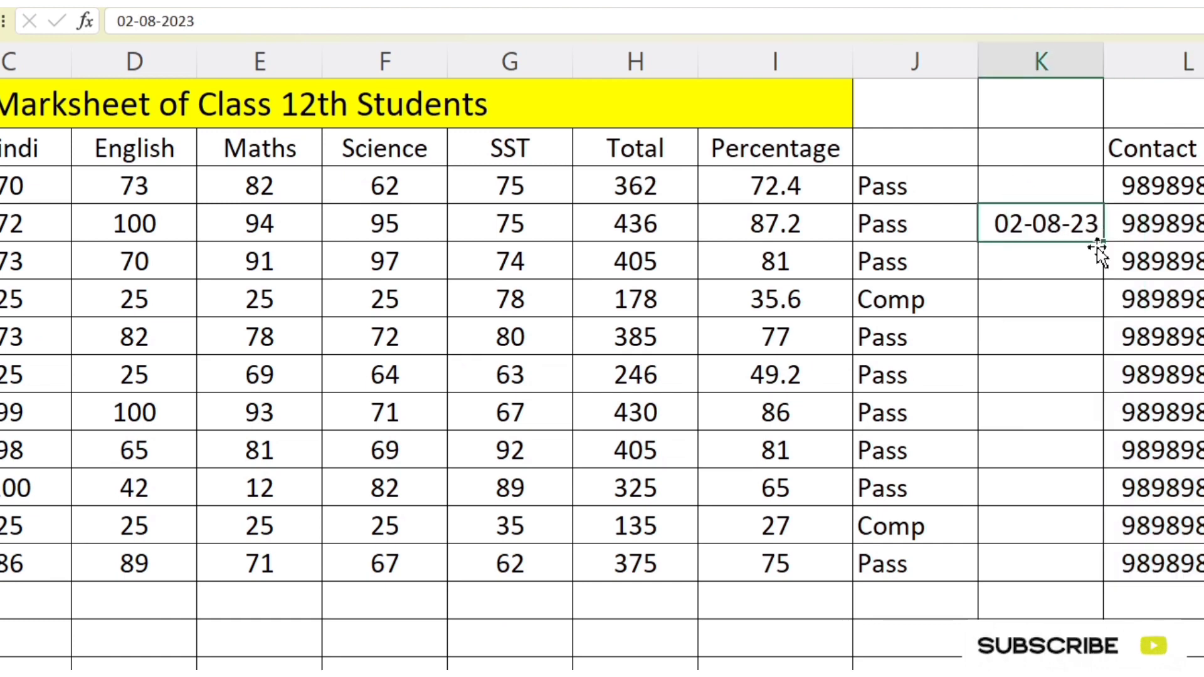
drag(1105, 244, 1079, 151)
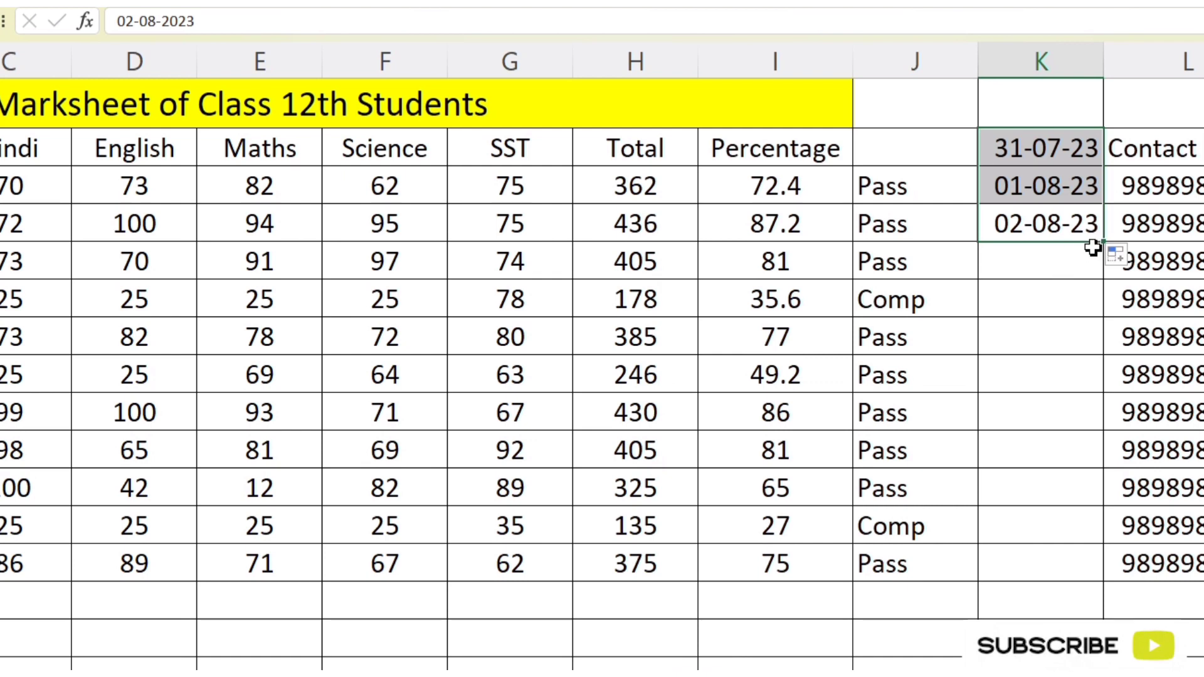
click(1076, 164)
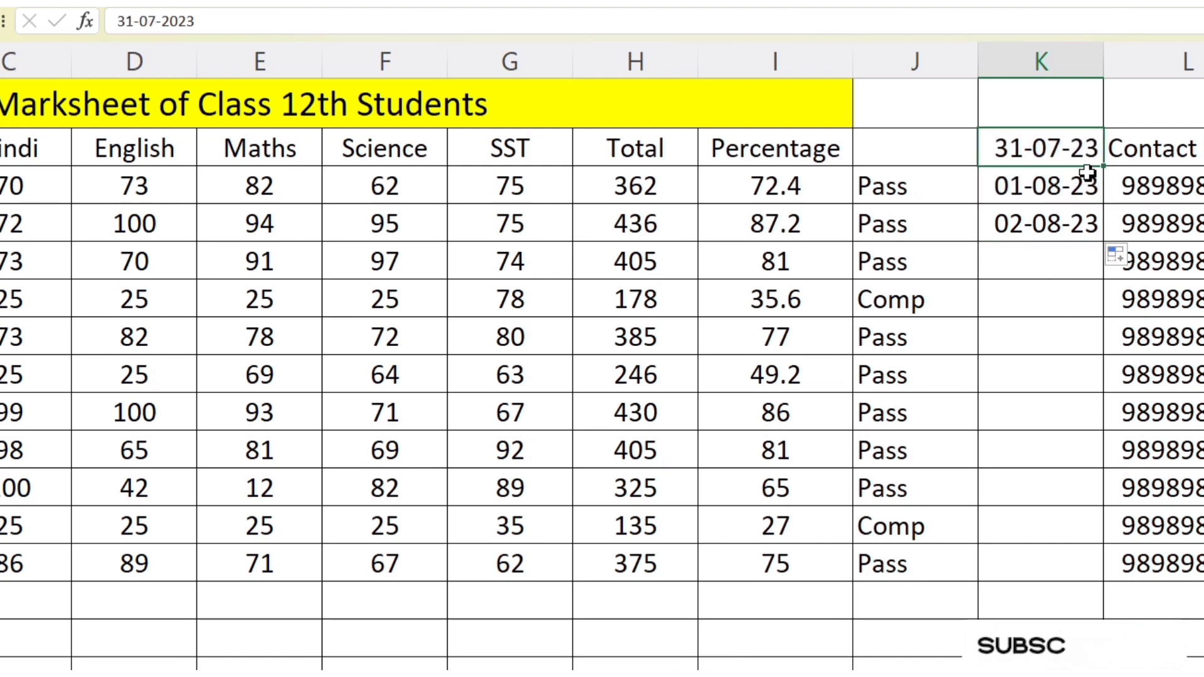
drag(1105, 168, 1102, 105)
click(1068, 226)
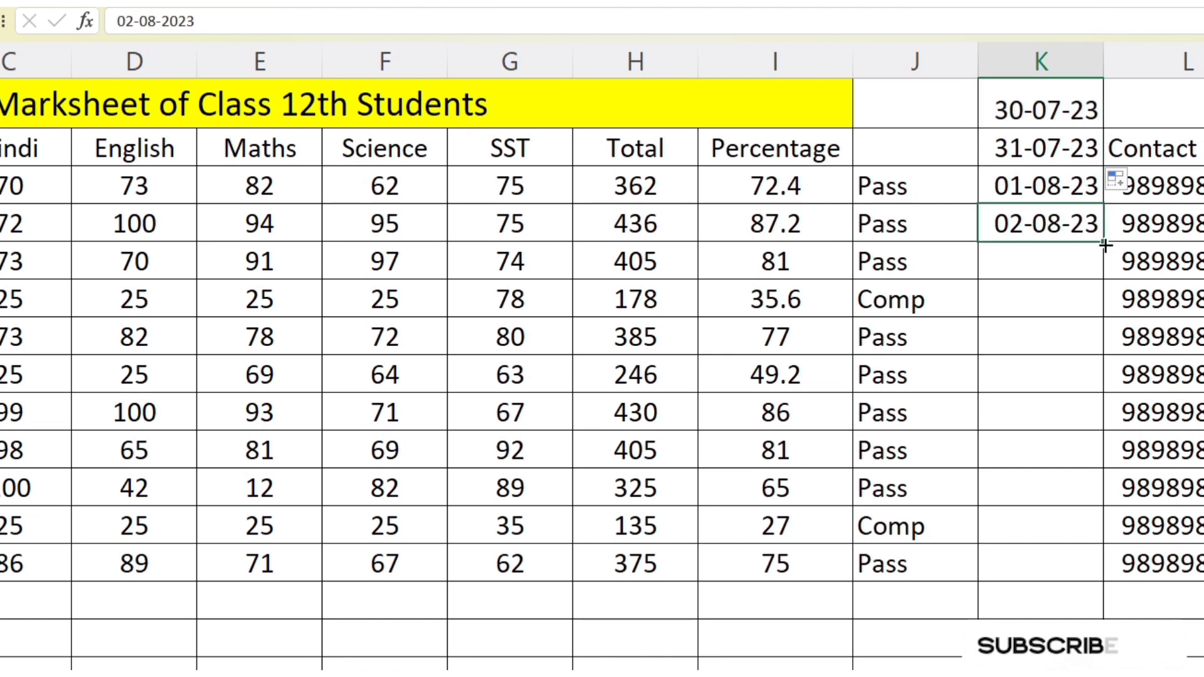
drag(1103, 242, 1080, 607)
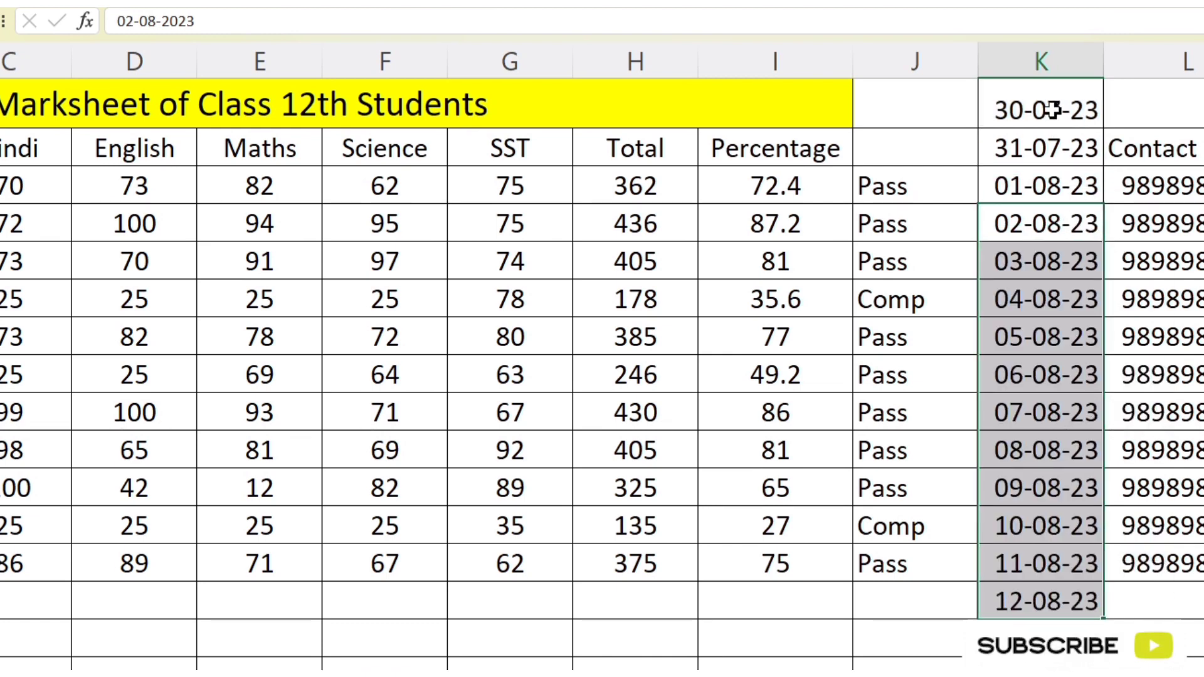
Step: Try an A Date Occurring highlight rule on K1:K14 for Today and Tomorrow, with Light Red Fill with Dark Red Text
drag(1080, 107, 1059, 599)
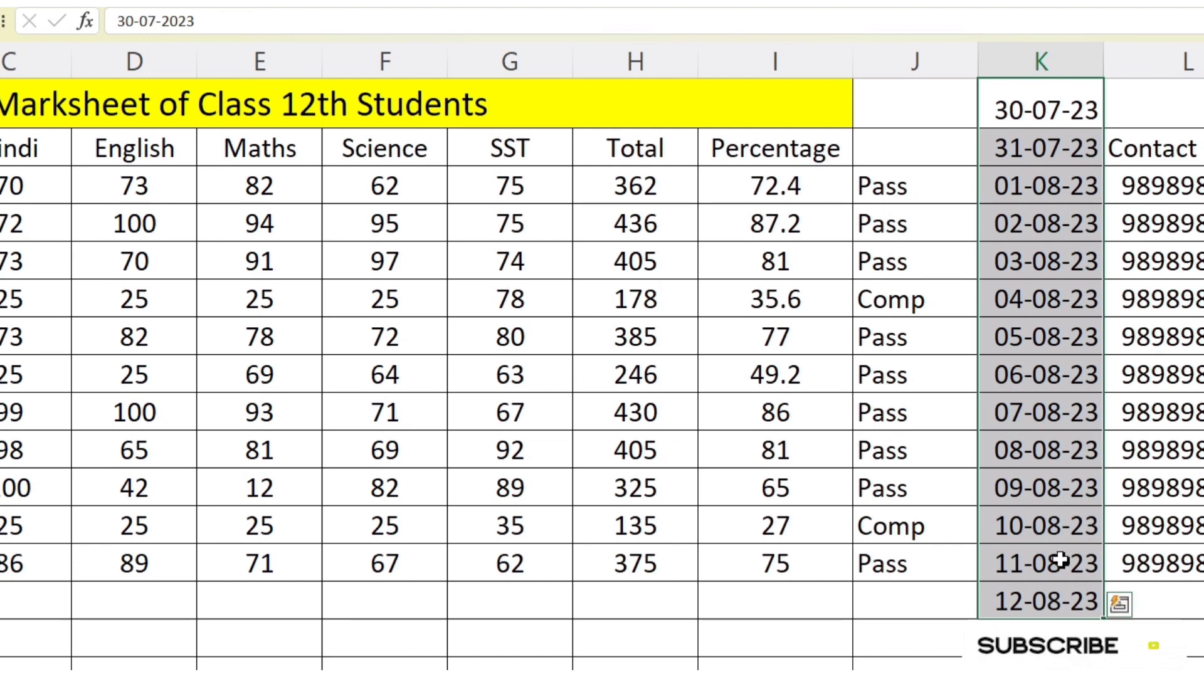
click(821, 73)
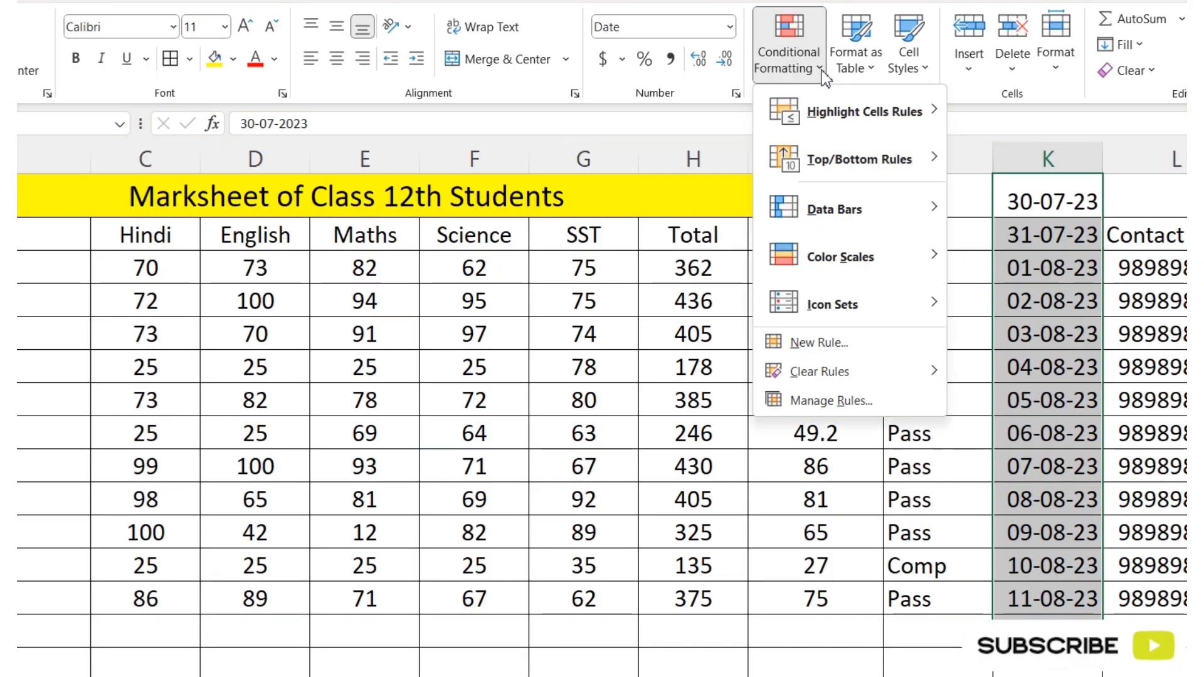
mouse_move(840, 119)
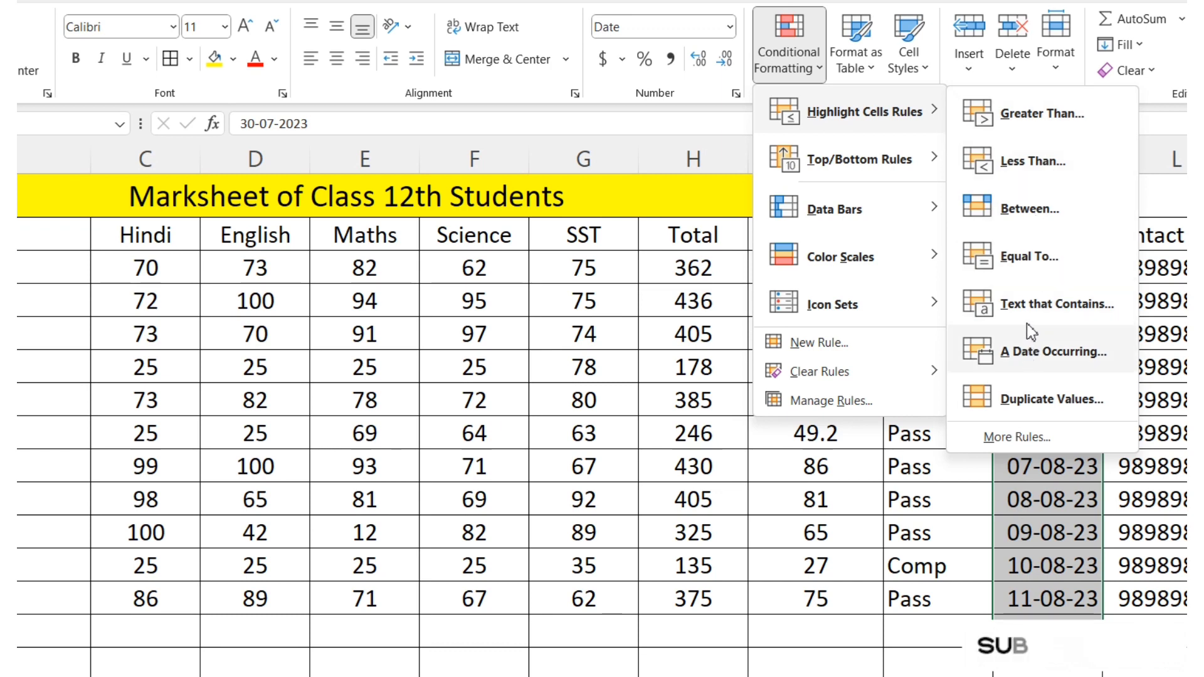
click(1060, 366)
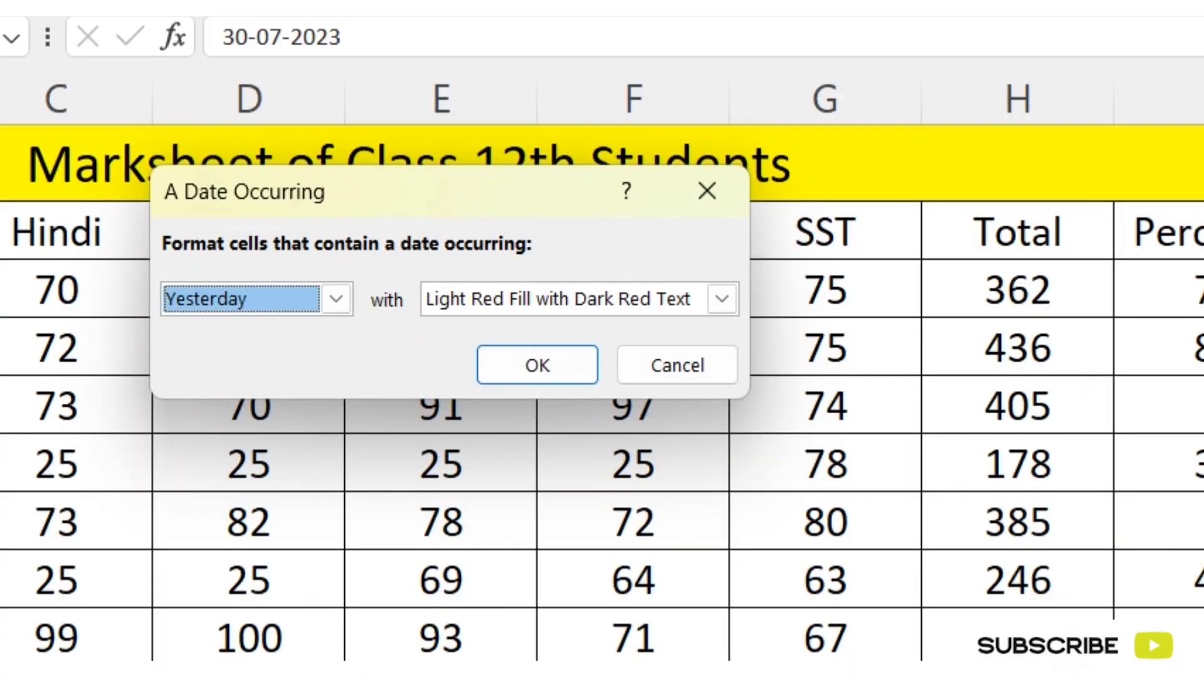
click(337, 298)
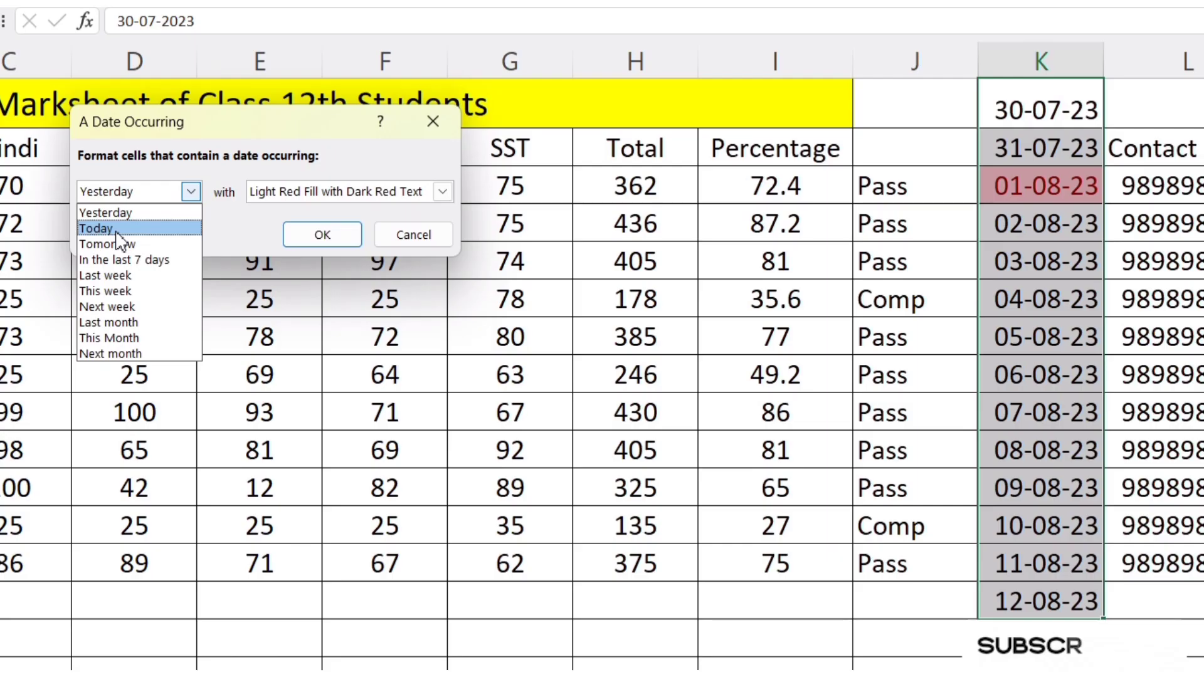
click(225, 356)
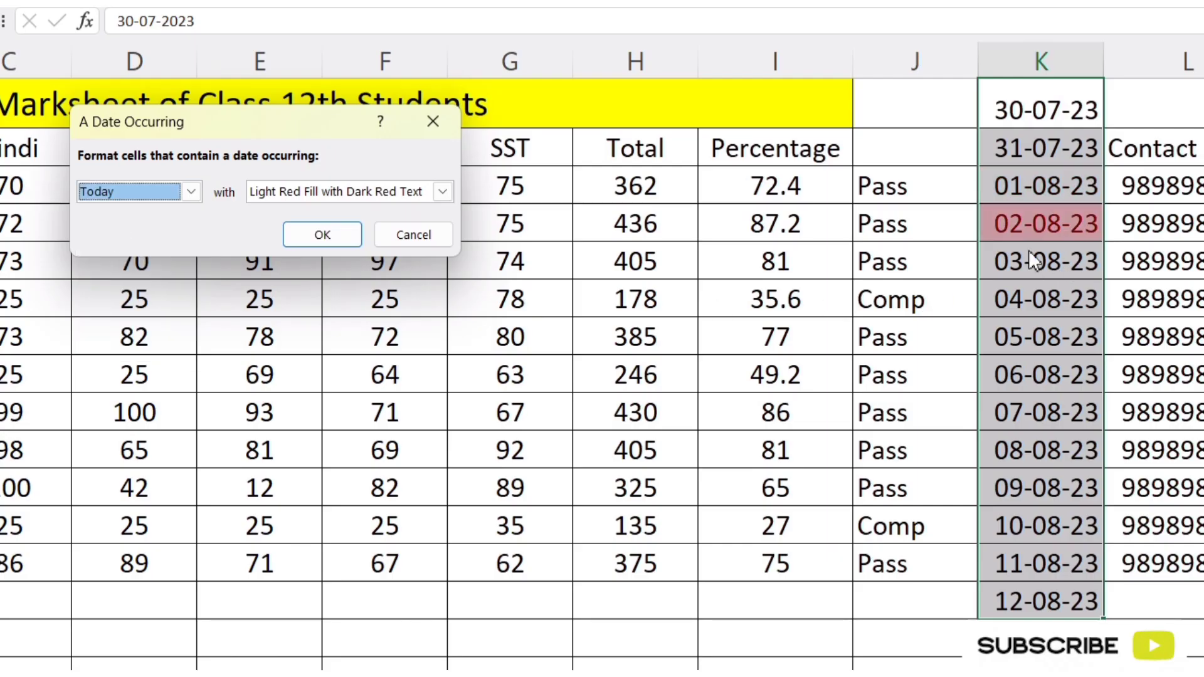
click(190, 191)
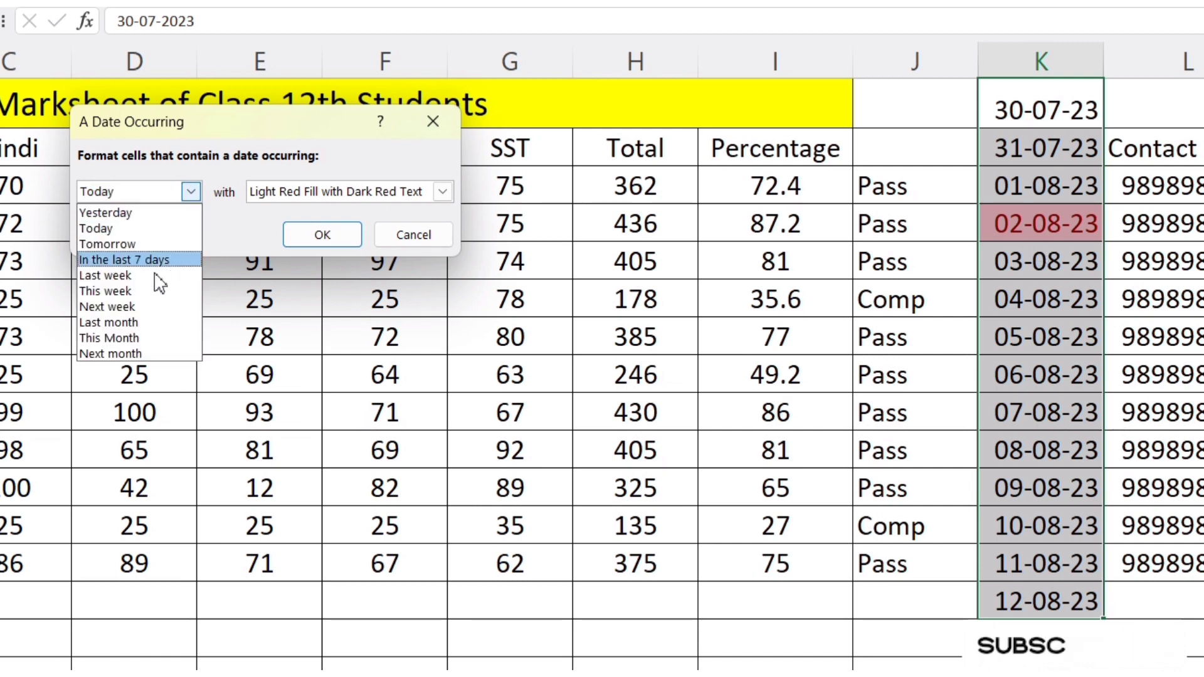
click(126, 246)
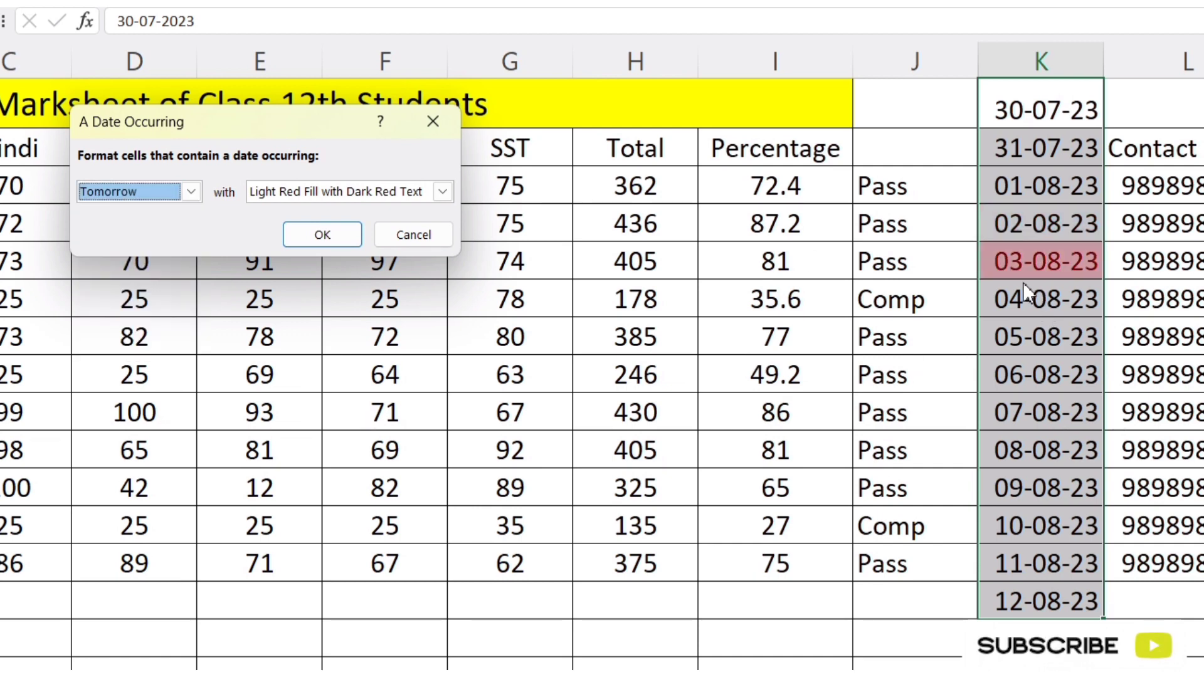
Step: Try the date rule on K1:K14 for This week, Next week and Yesterday, and discard it
click(189, 199)
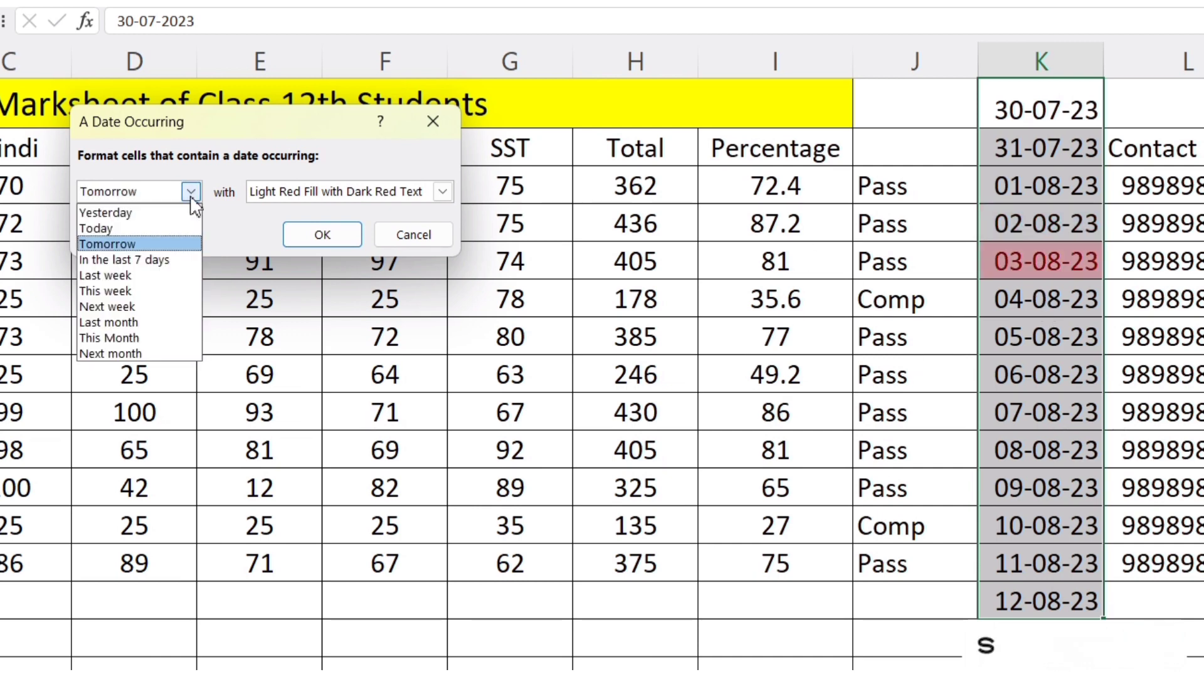
click(130, 293)
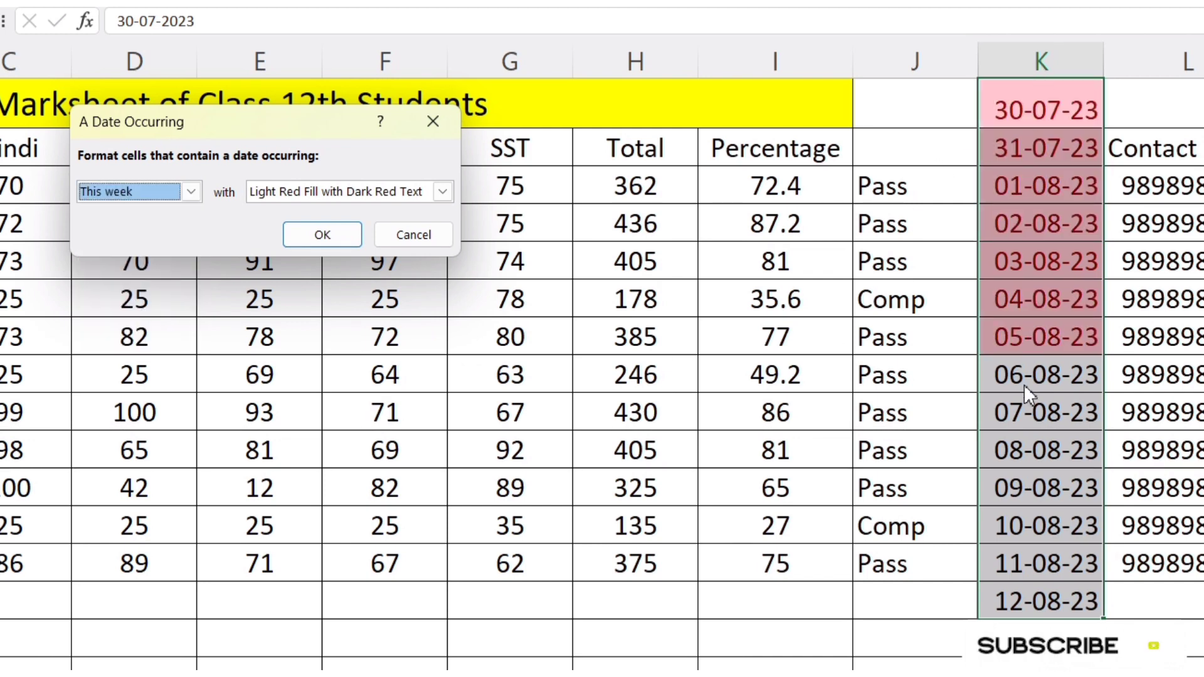
click(191, 191)
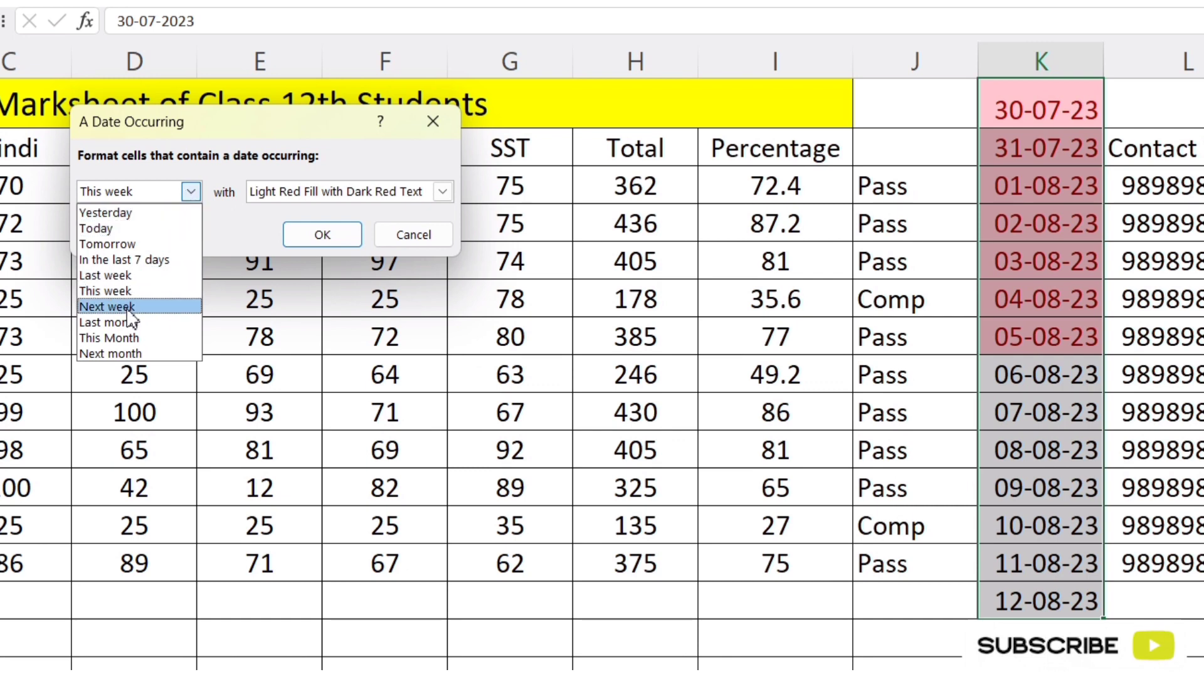
click(107, 307)
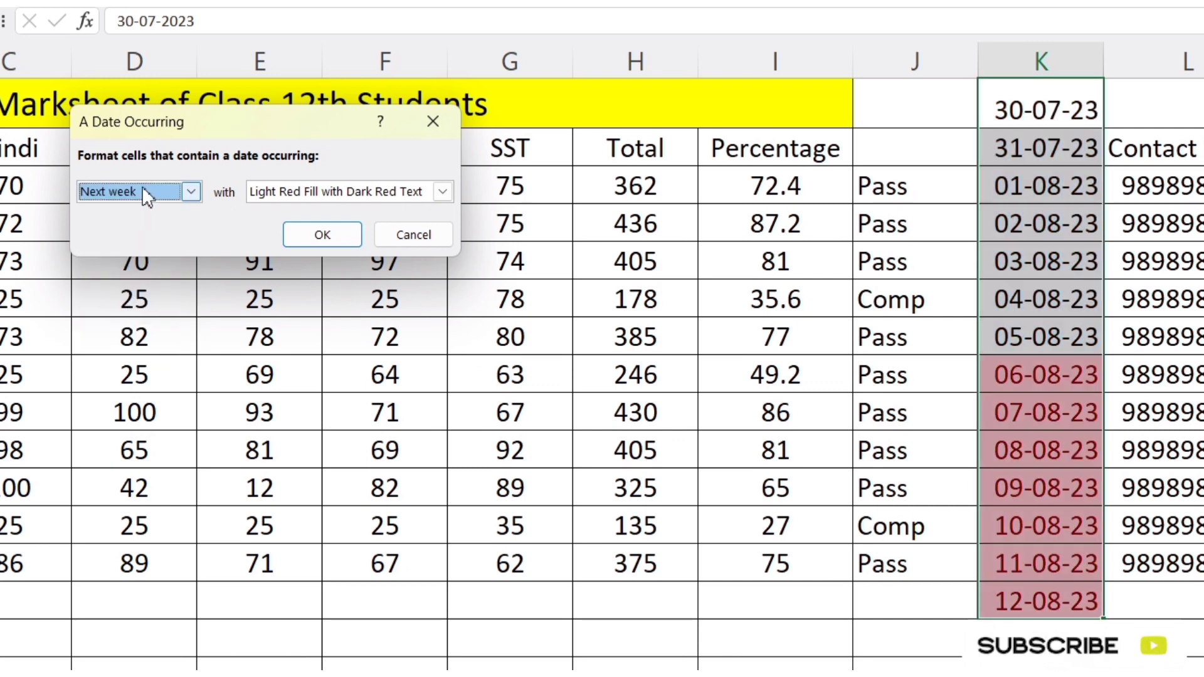
click(191, 191)
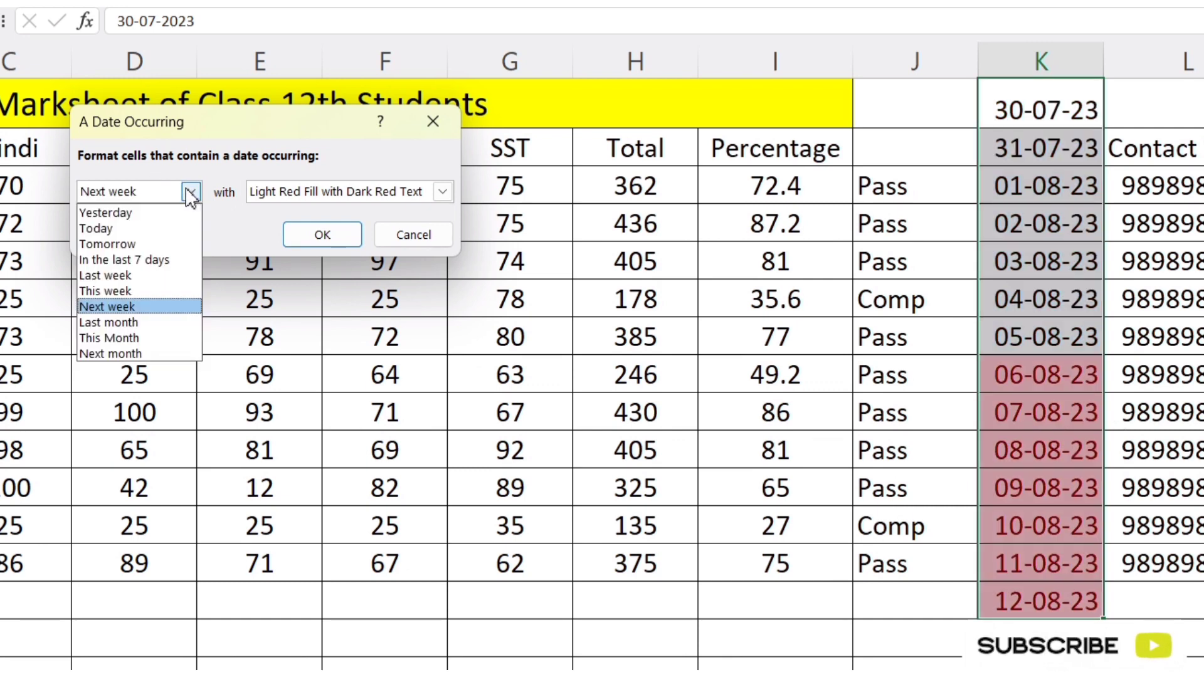
click(107, 213)
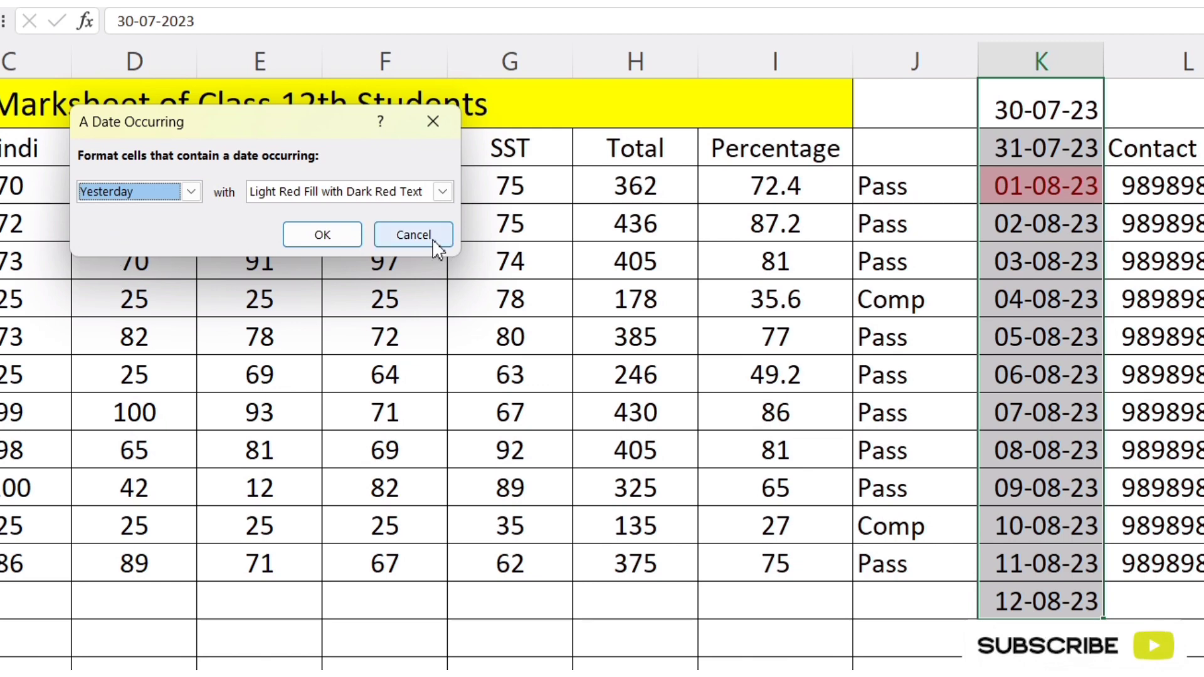
click(432, 238)
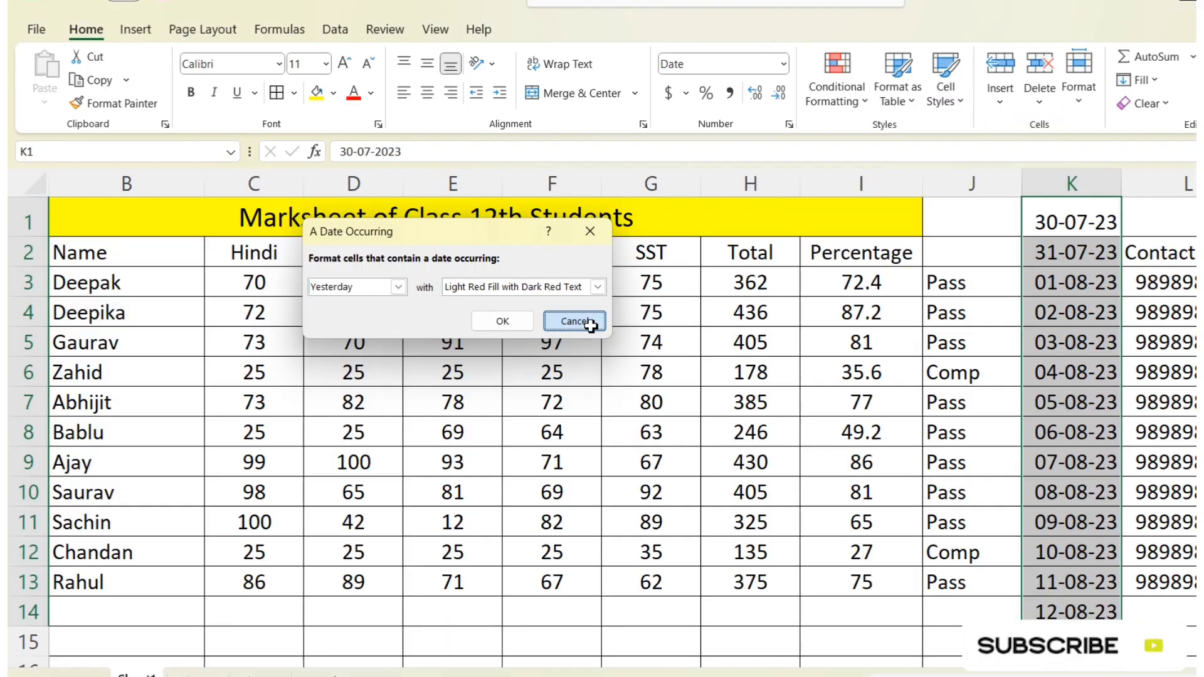
click(864, 103)
mouse_move(909, 140)
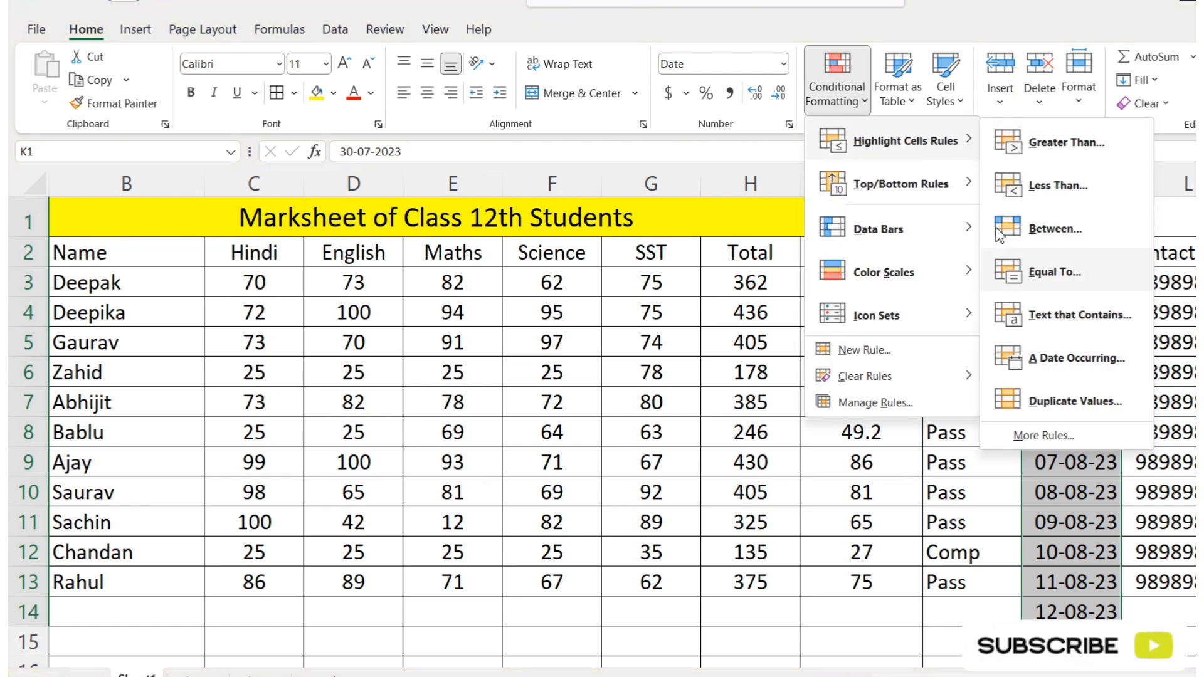
mouse_move(884, 191)
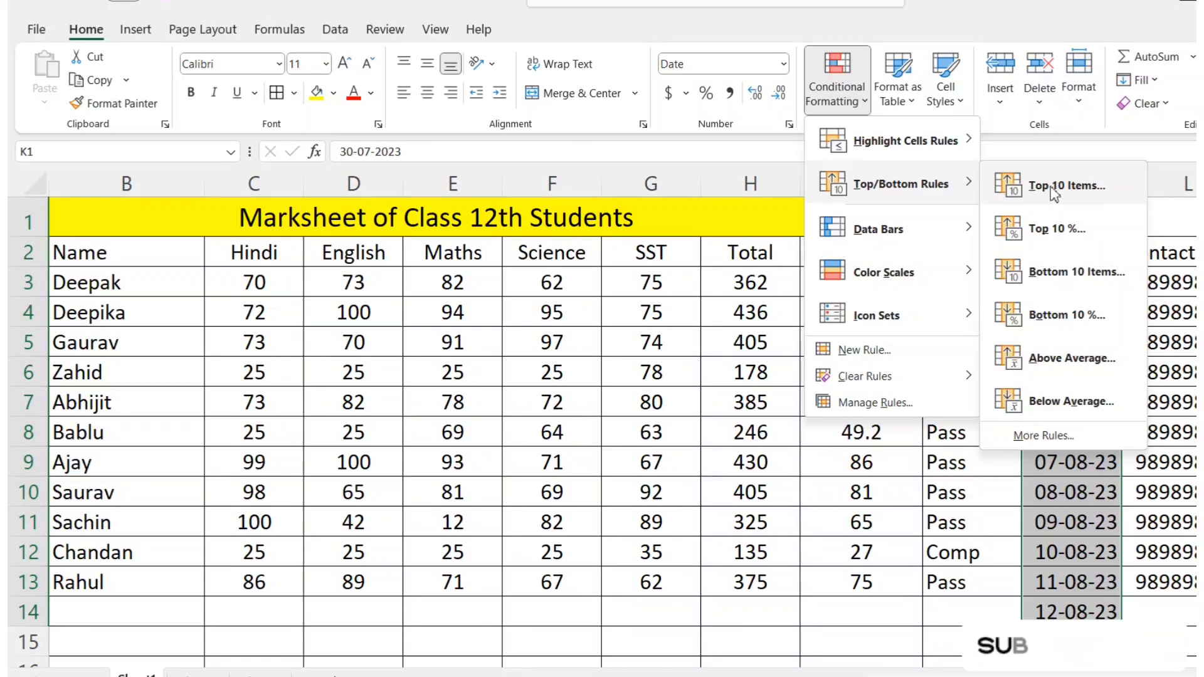
click(931, 542)
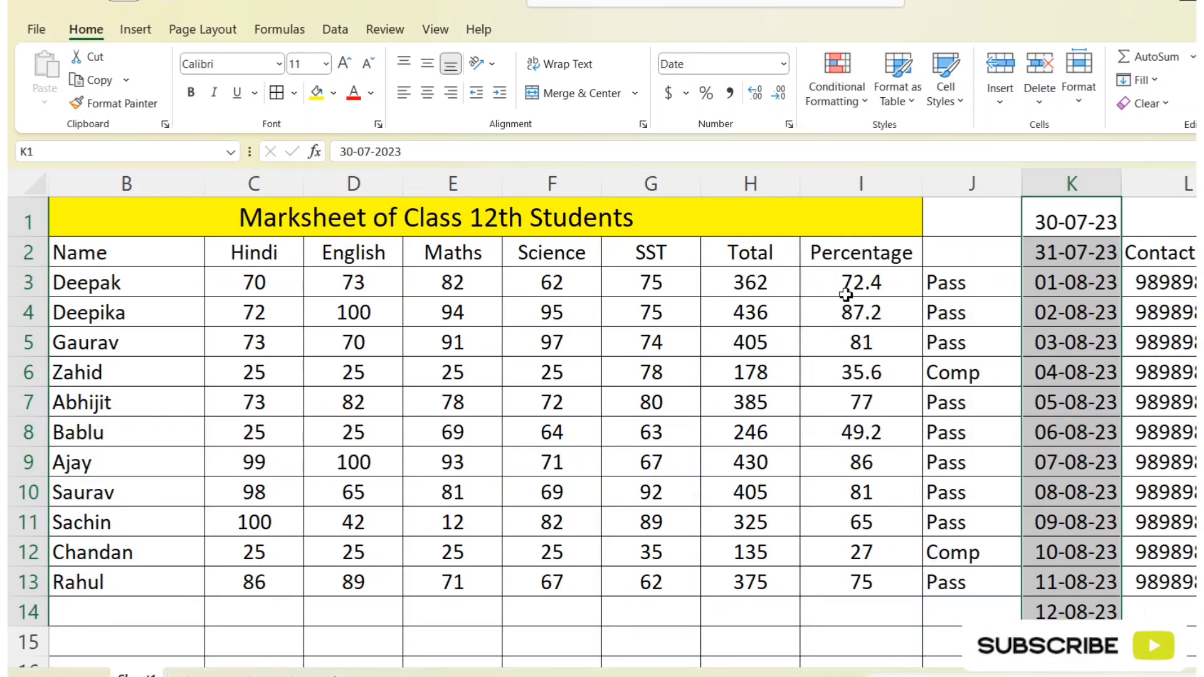
Step: Try a Top 10 Items rule on the totals in H3:H13 for the top 3 and top 5, with Light Red Fill with Dark Red Text
drag(745, 282, 737, 587)
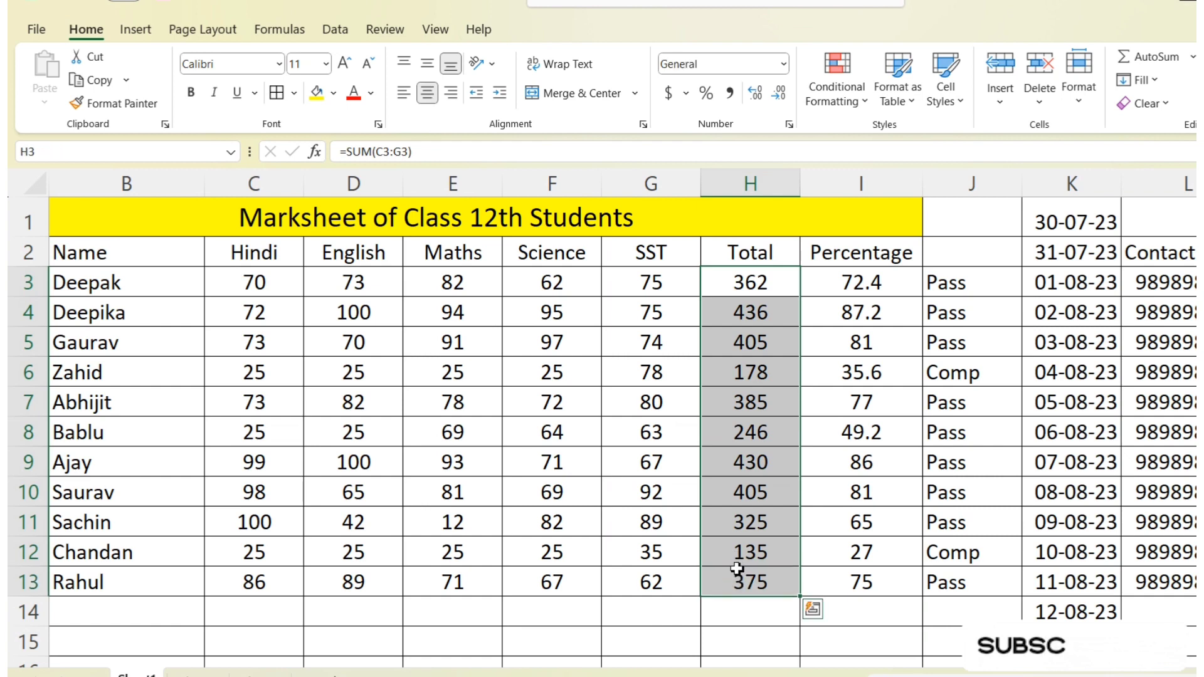
click(866, 107)
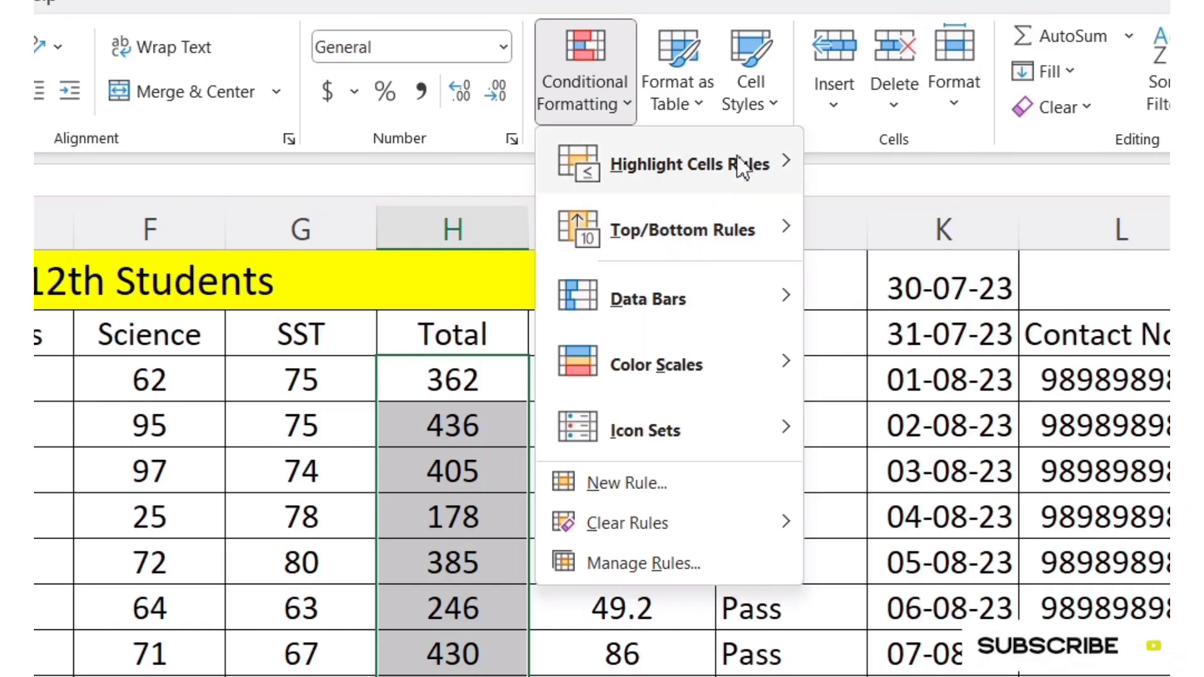
mouse_move(936, 138)
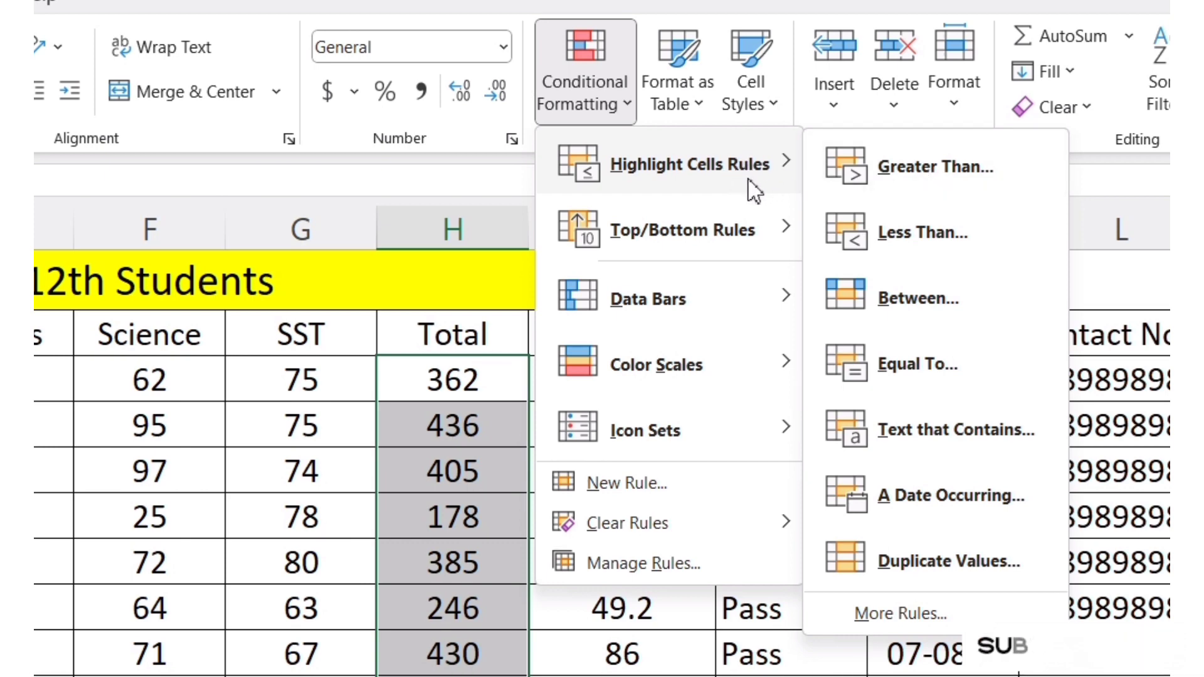
mouse_move(648, 247)
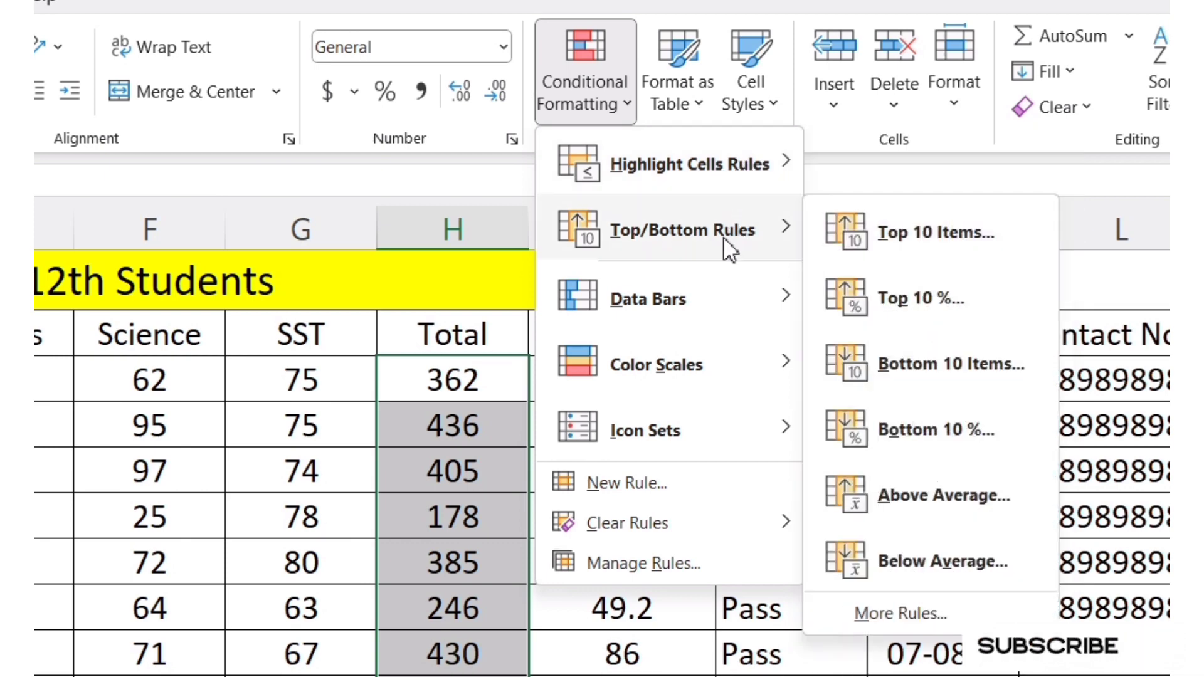
click(925, 248)
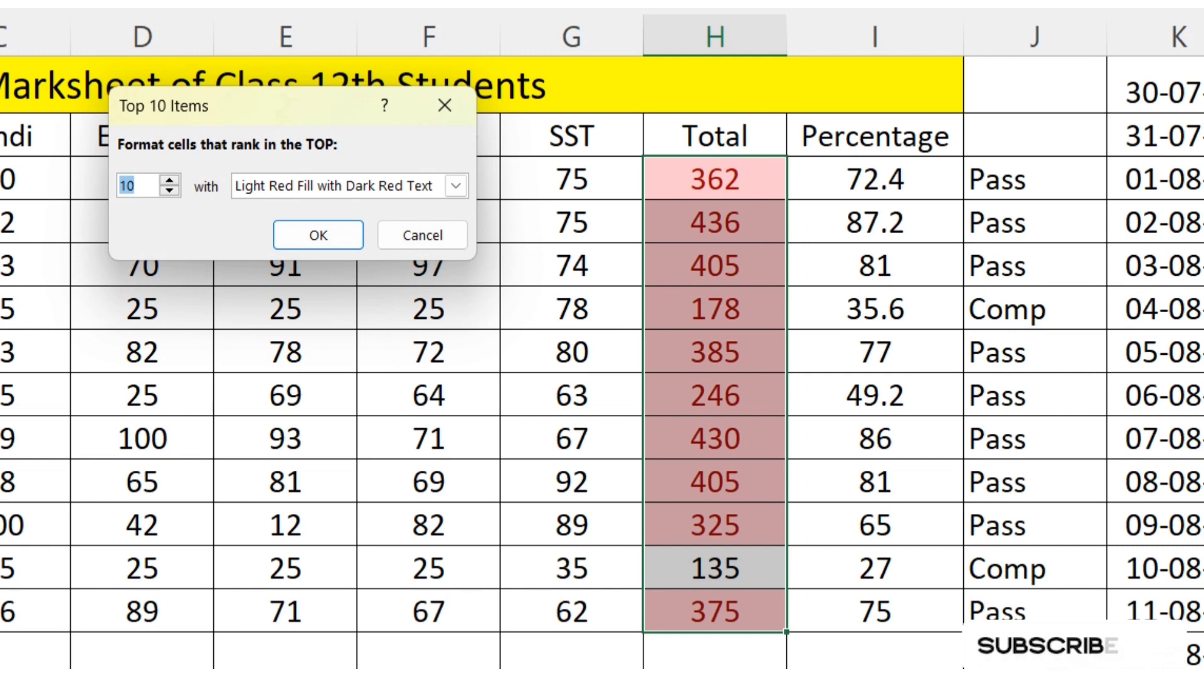
text(3)
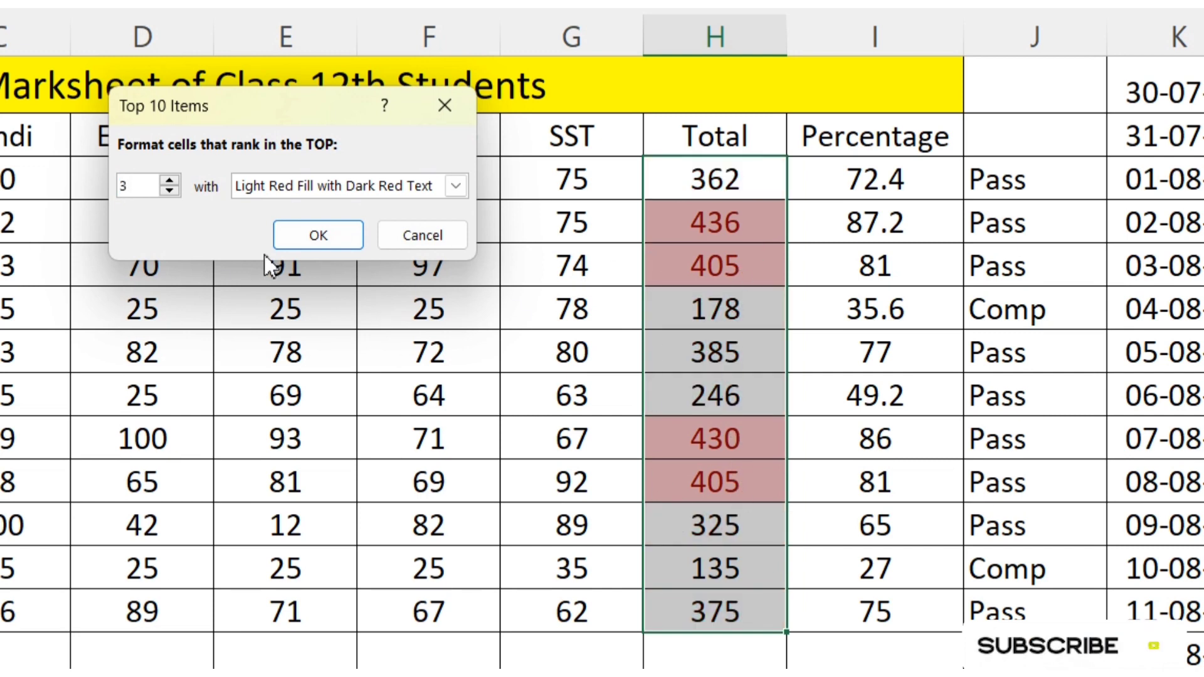
text(5)
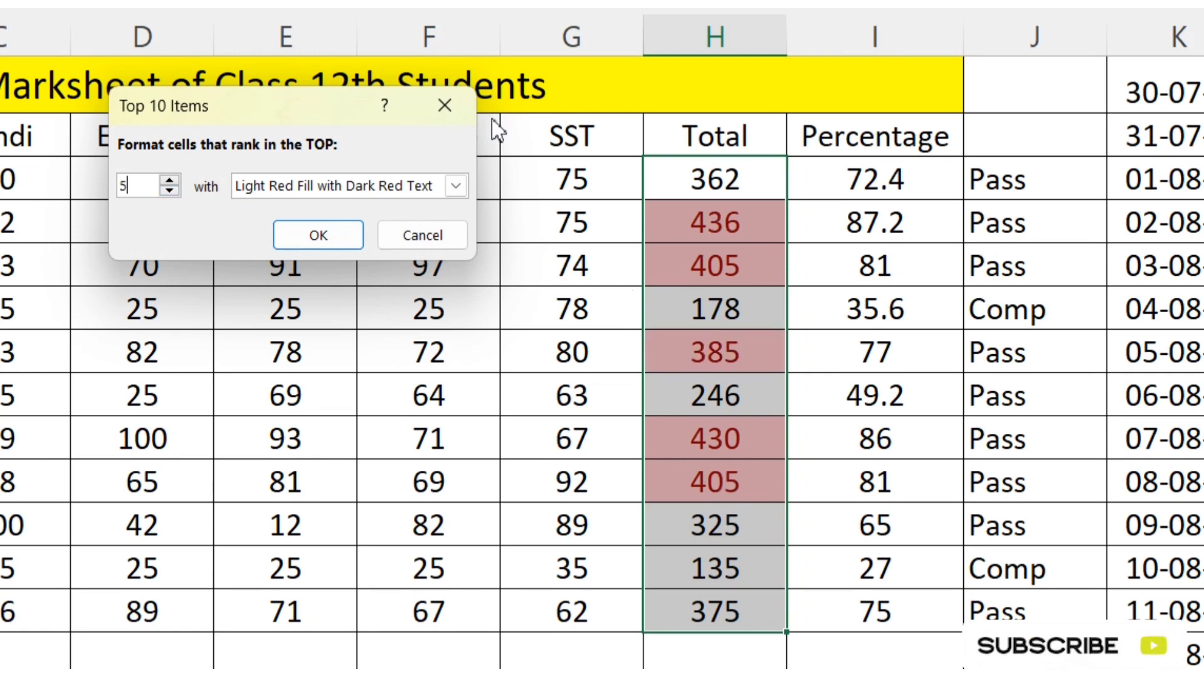
click(446, 101)
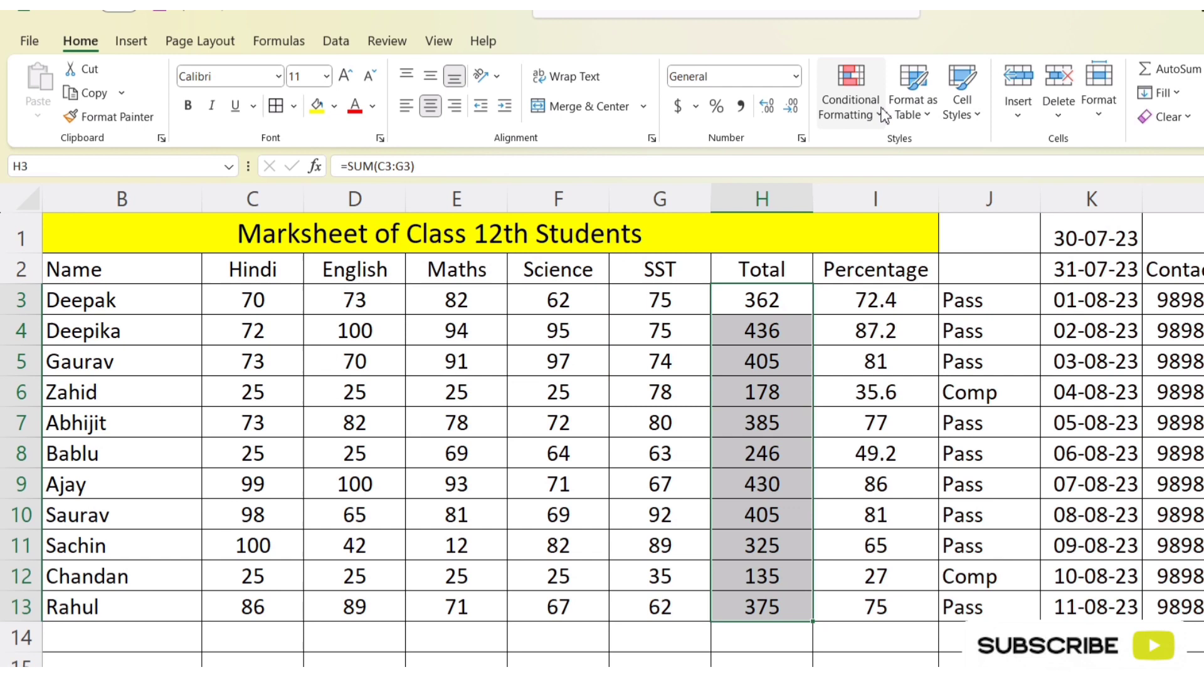
Step: Try a Bottom 10 Items rule on the totals in H3:H13 for the bottom 3, with Light Red Fill with Dark Red Text
click(883, 115)
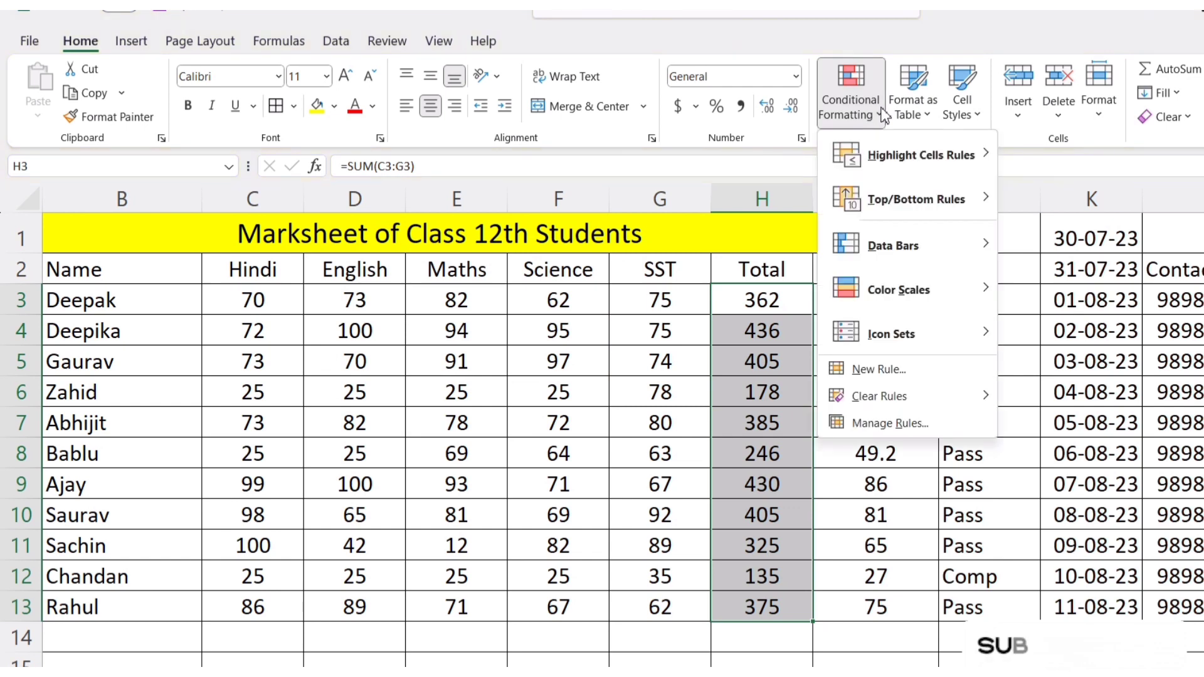
mouse_move(898, 210)
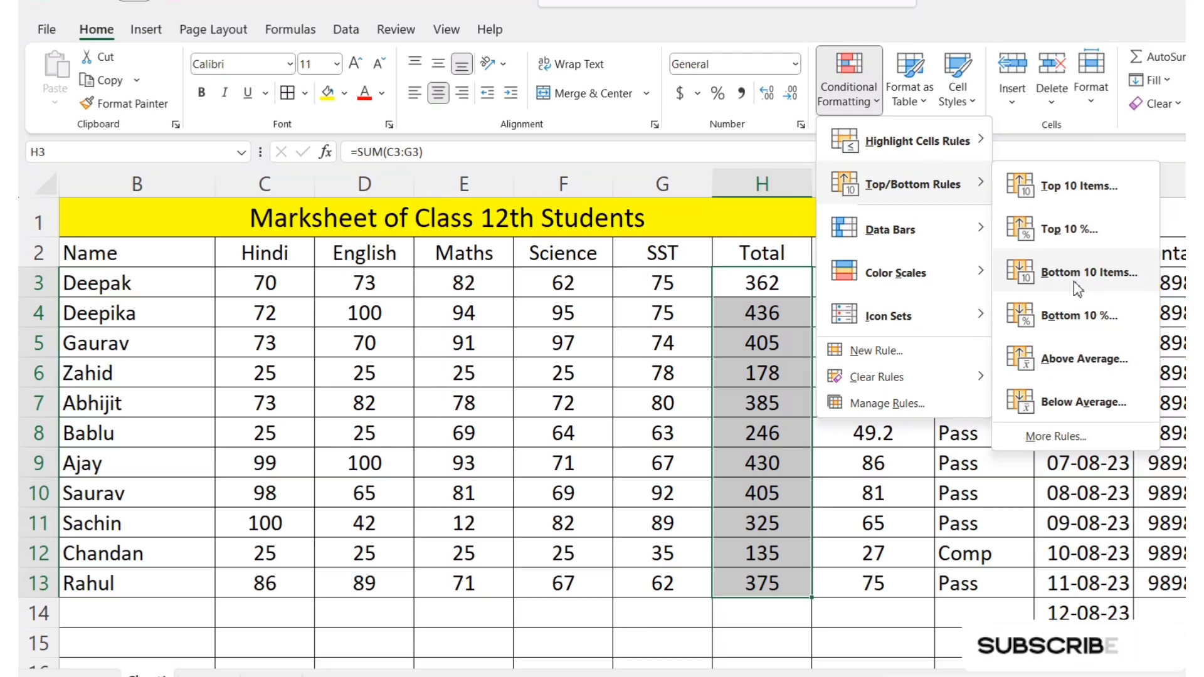
click(1077, 276)
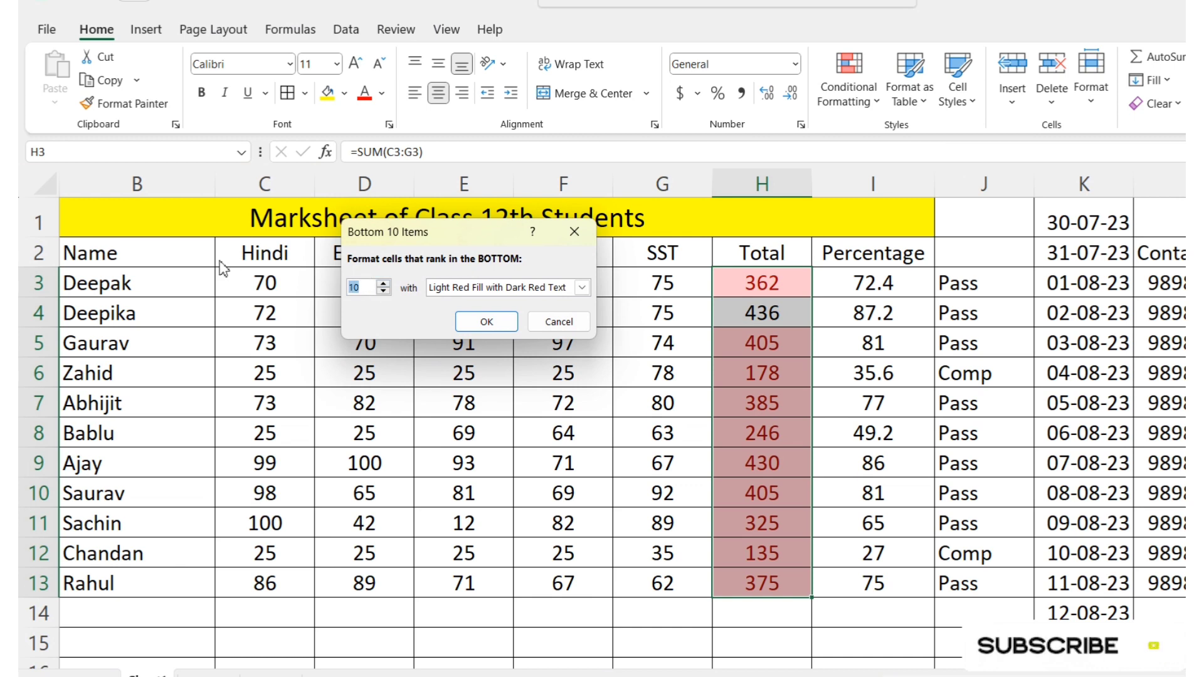
text(3)
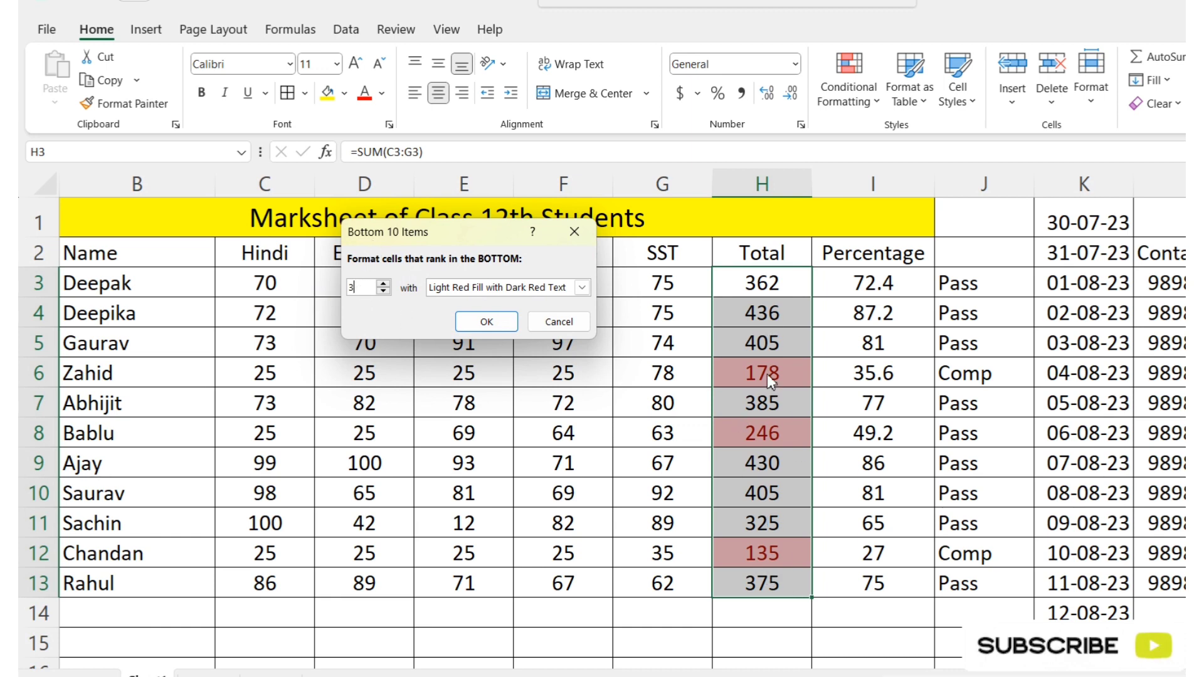
click(568, 323)
Step: Check the formula behind the first student's percentage in I3
click(856, 90)
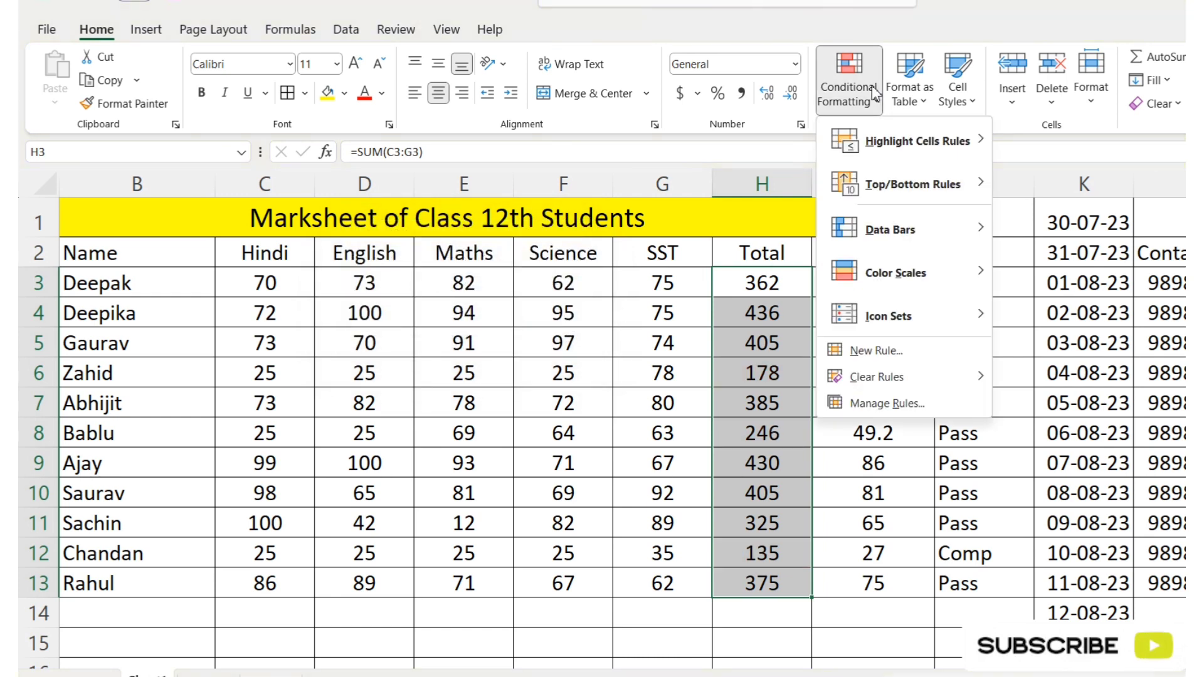
mouse_move(908, 201)
click(899, 441)
click(901, 284)
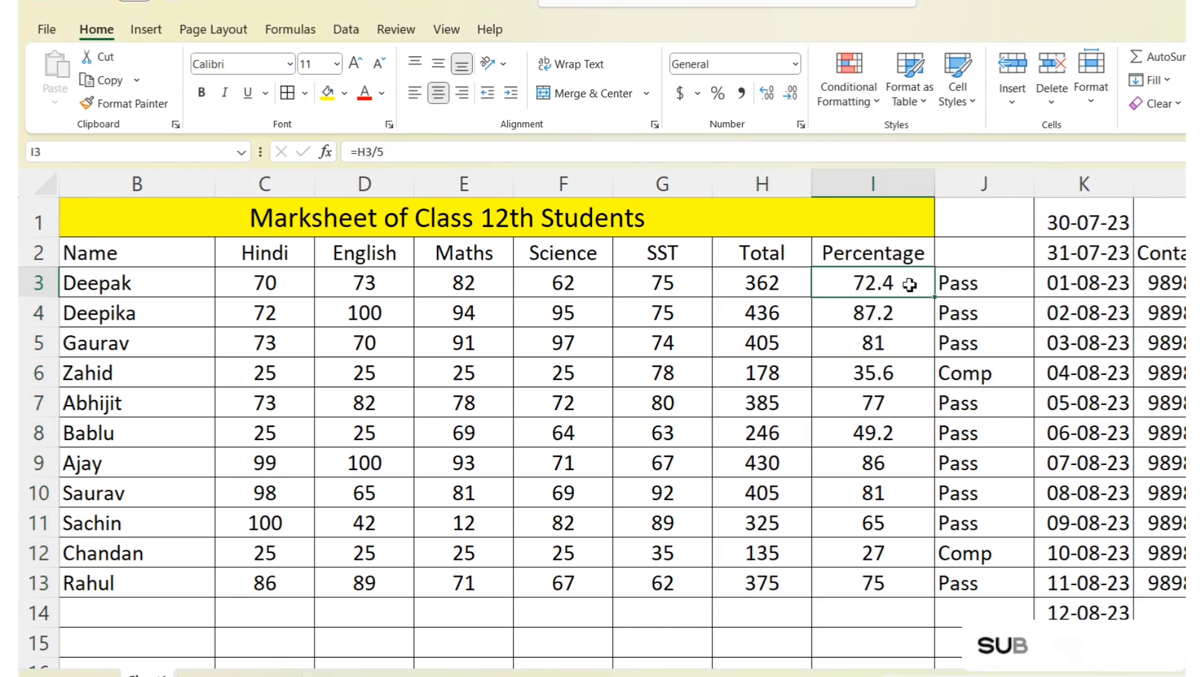
double_click(909, 285)
key(Escape)
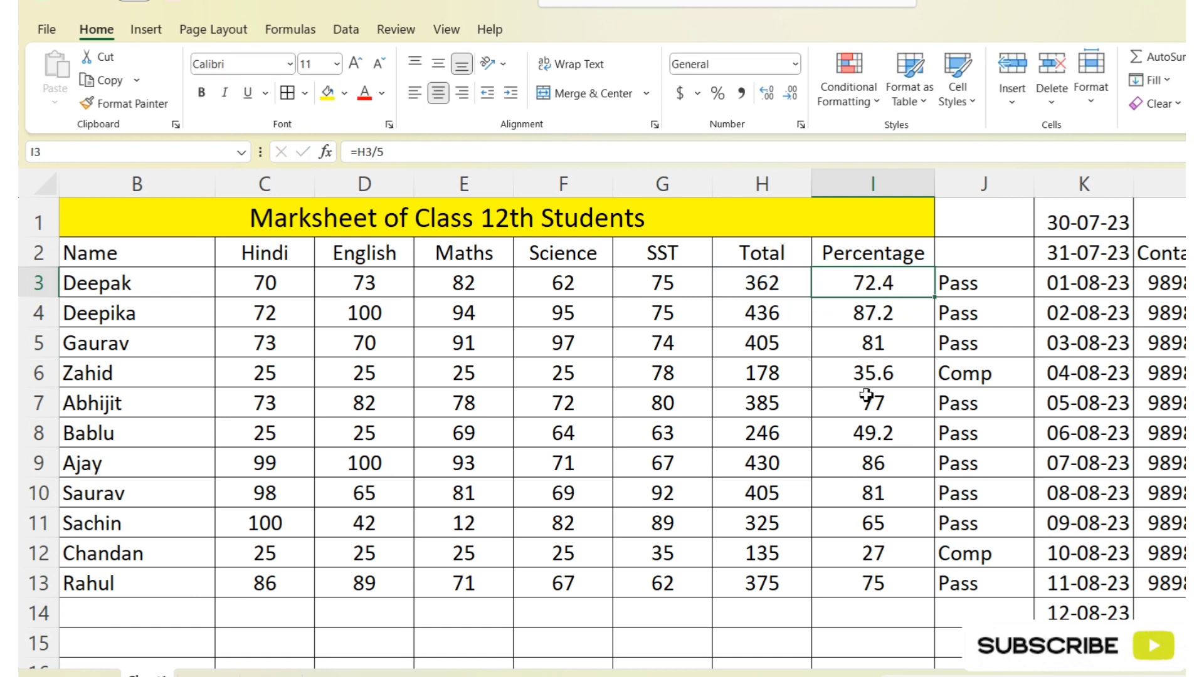
Step: Enter 85% in cell M3
click(1201, 286)
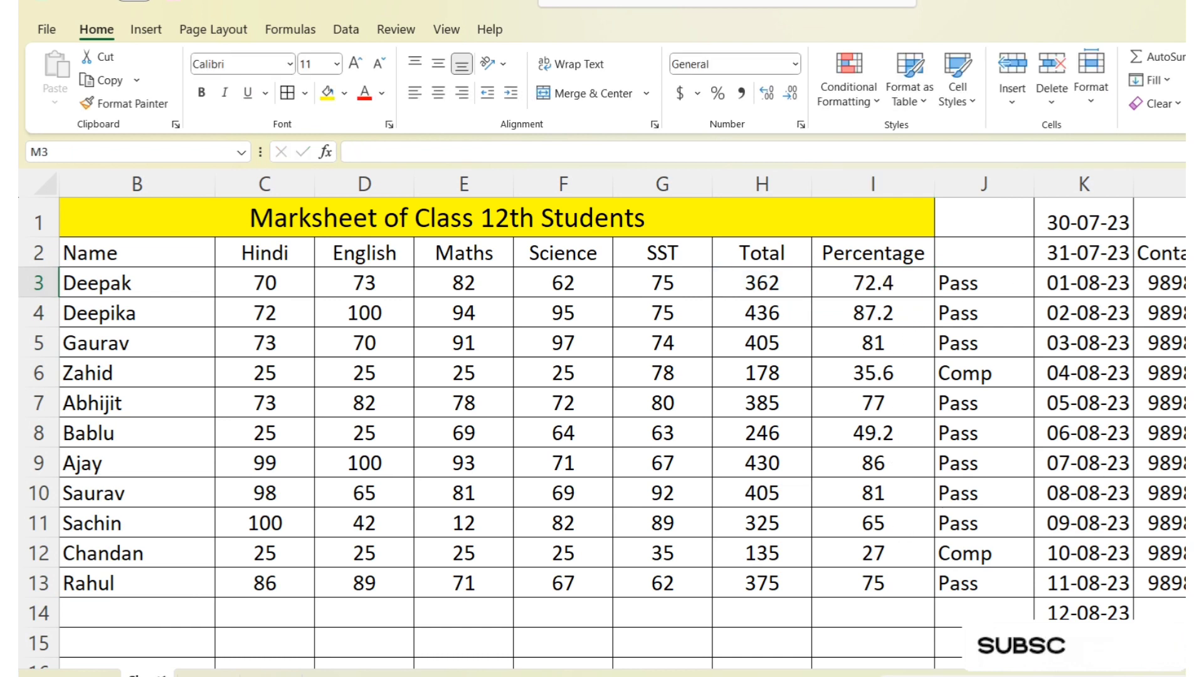
text(85)
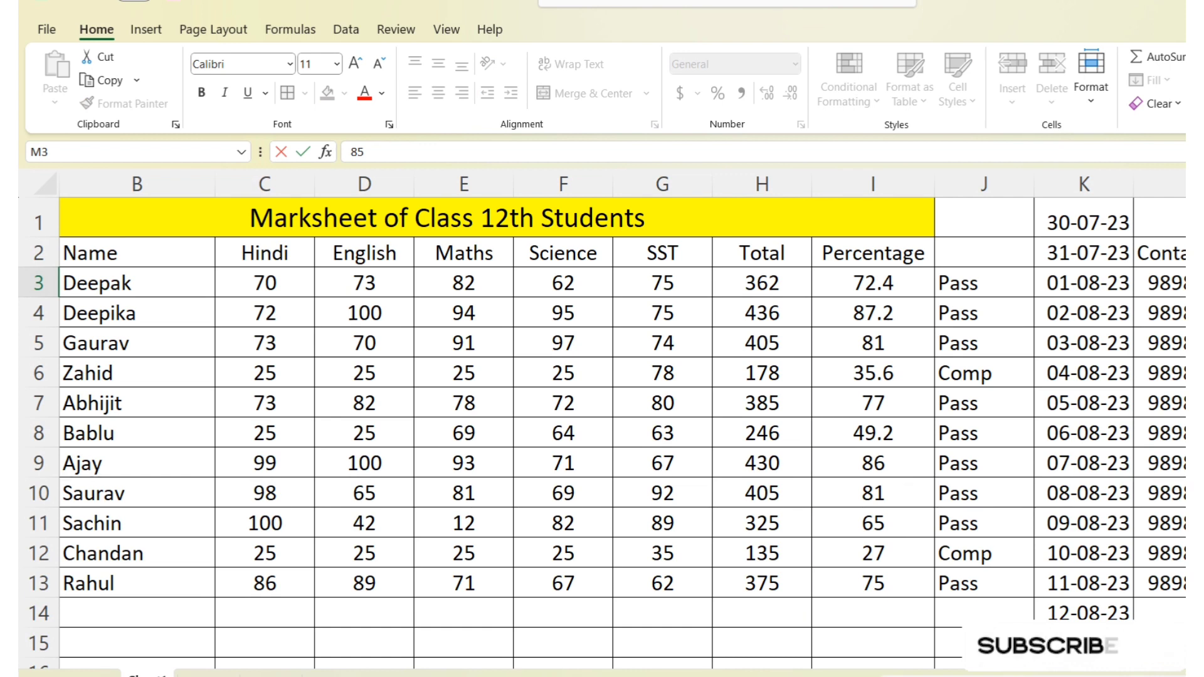
key(Return)
key(Up)
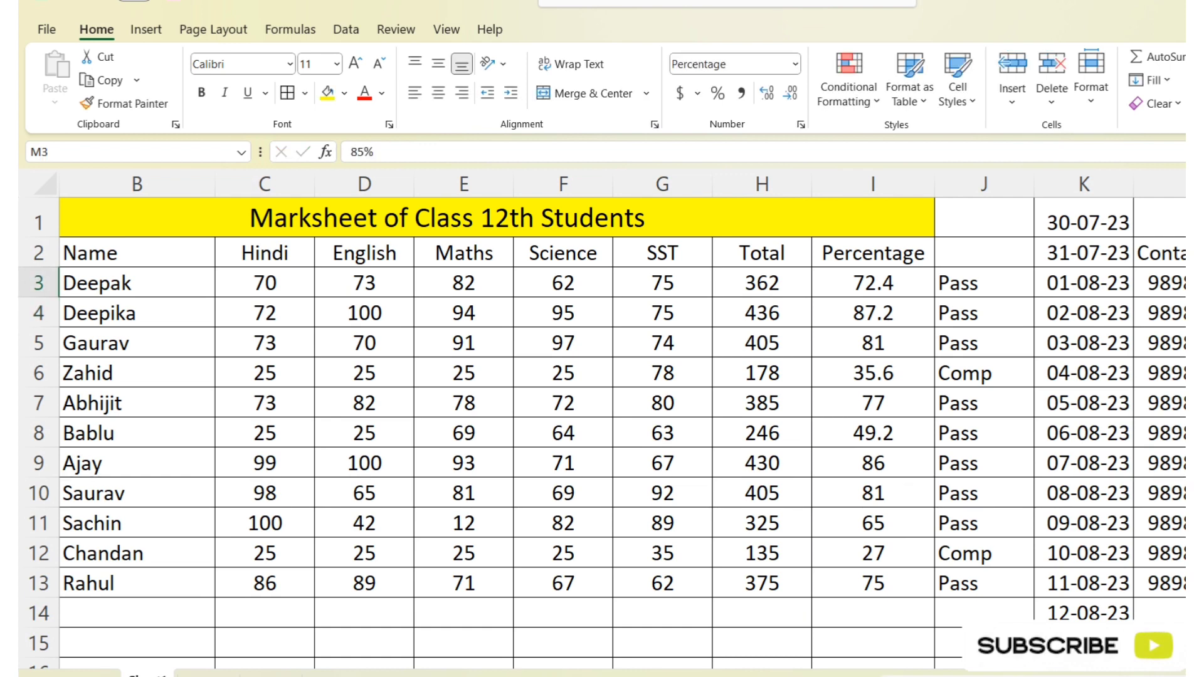
click(871, 104)
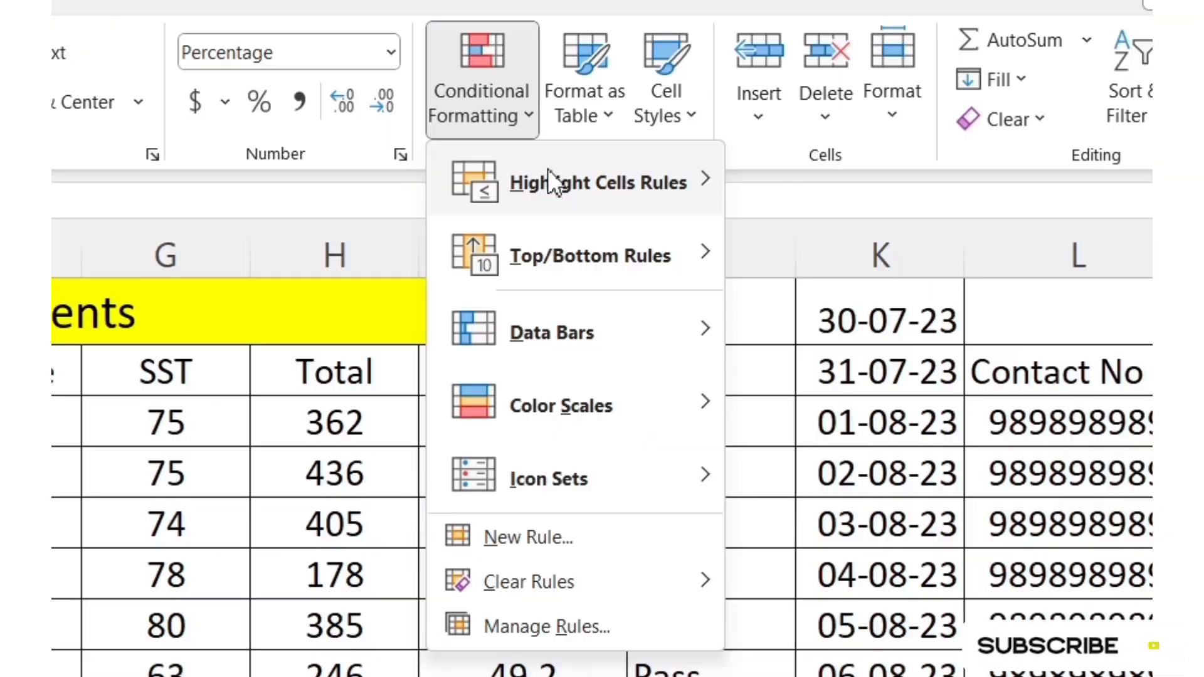
mouse_move(883, 200)
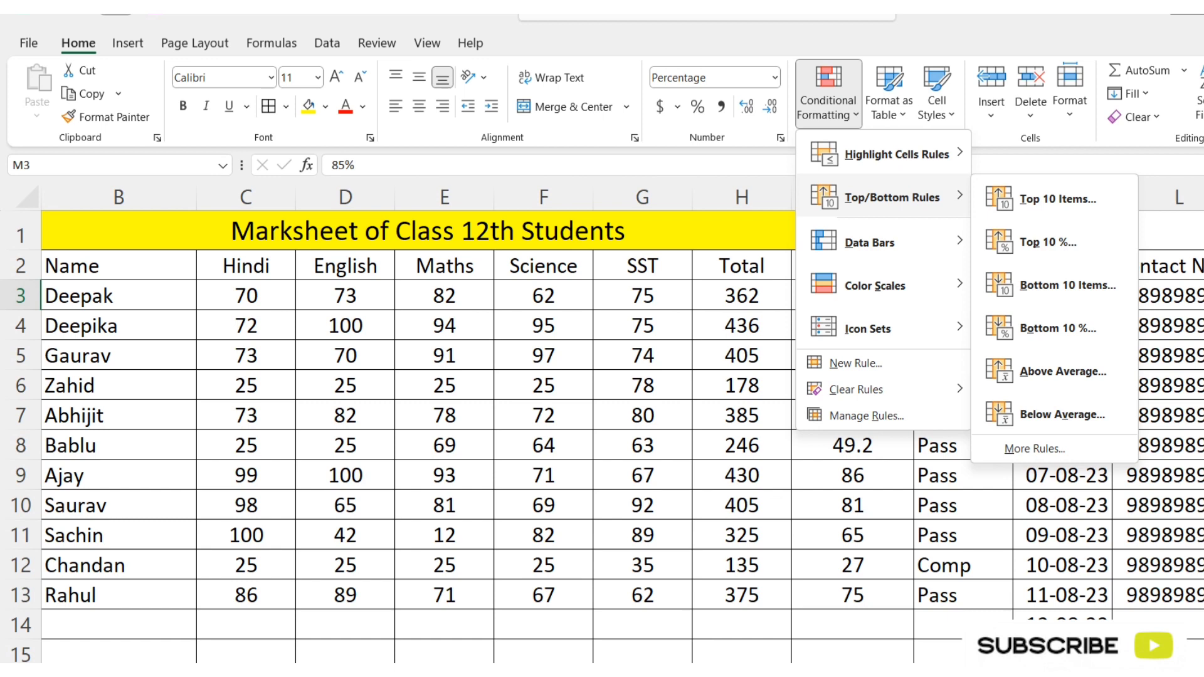
key(Escape)
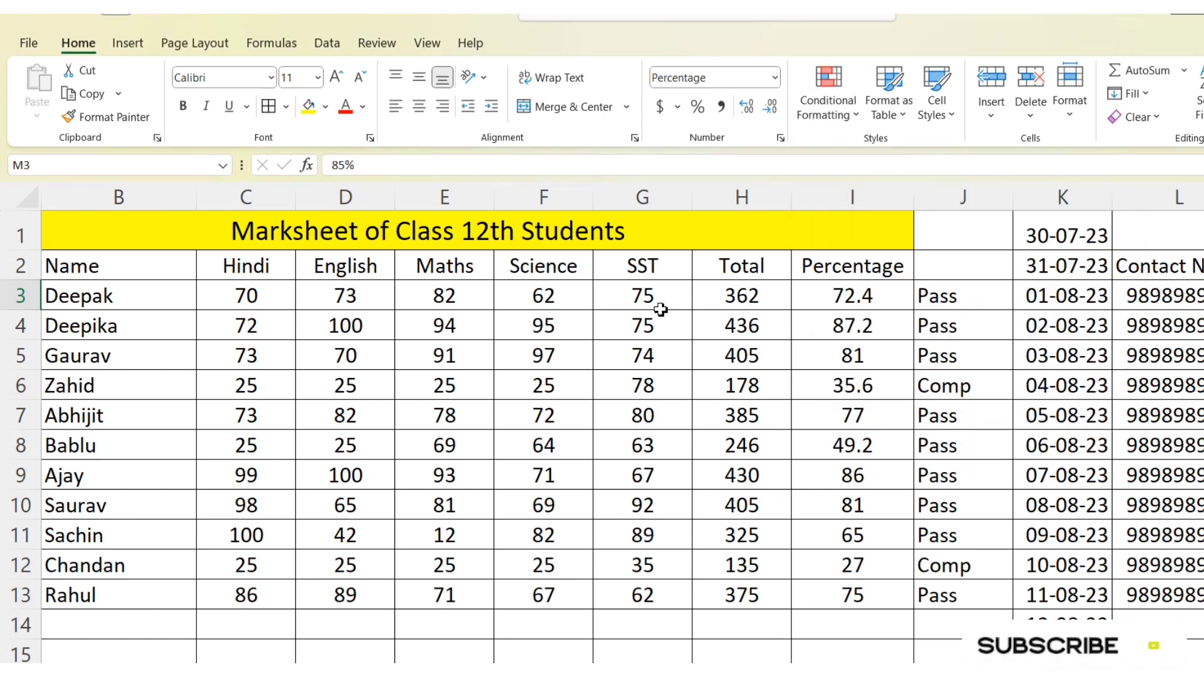
Step: Calculate the average of the Hindi marks in C14 with =AVERAGE(C3:C13)
drag(256, 295, 251, 599)
click(238, 626)
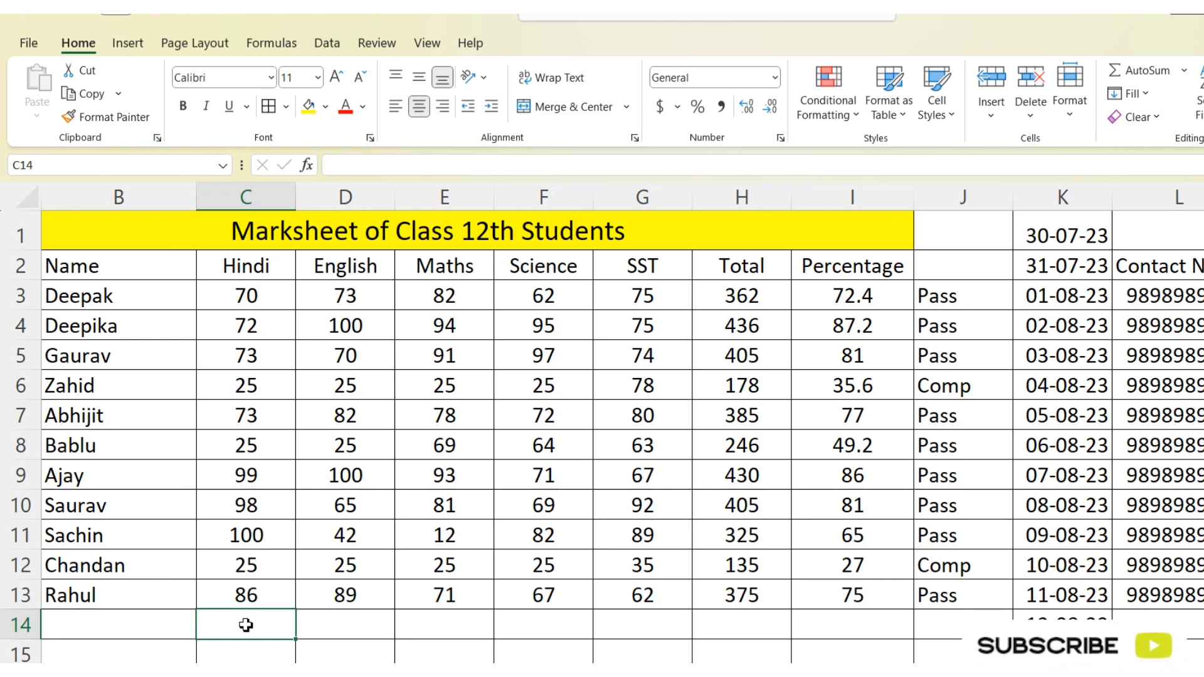
text(=aver)
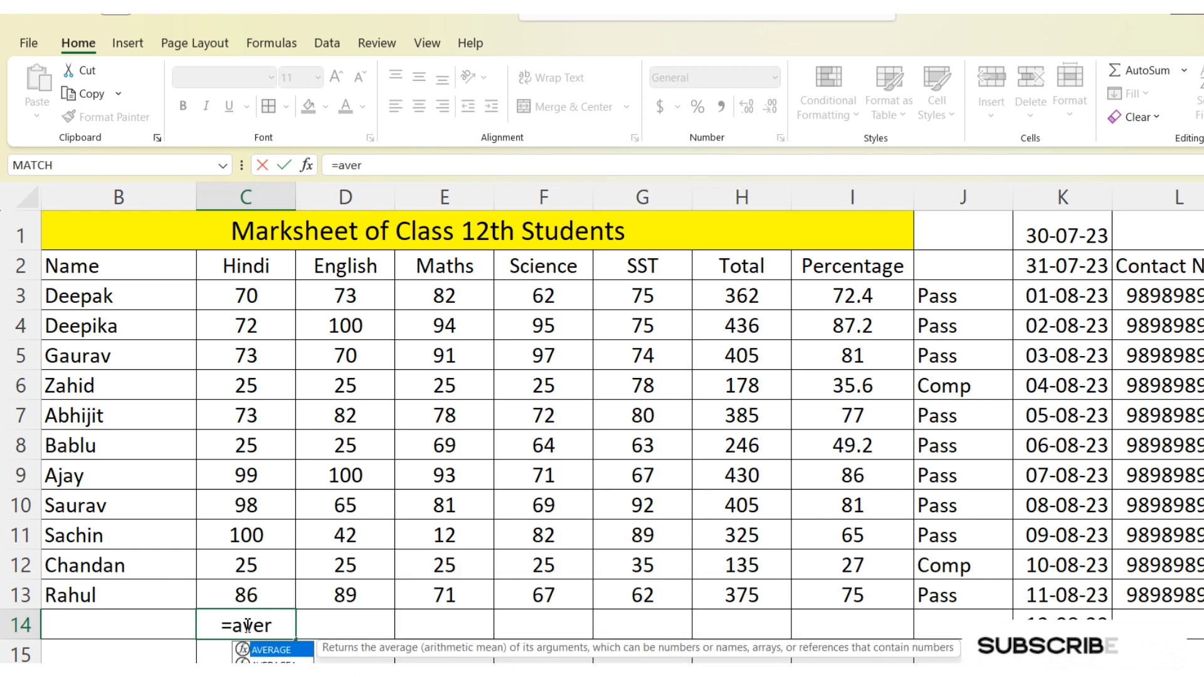
text(age)
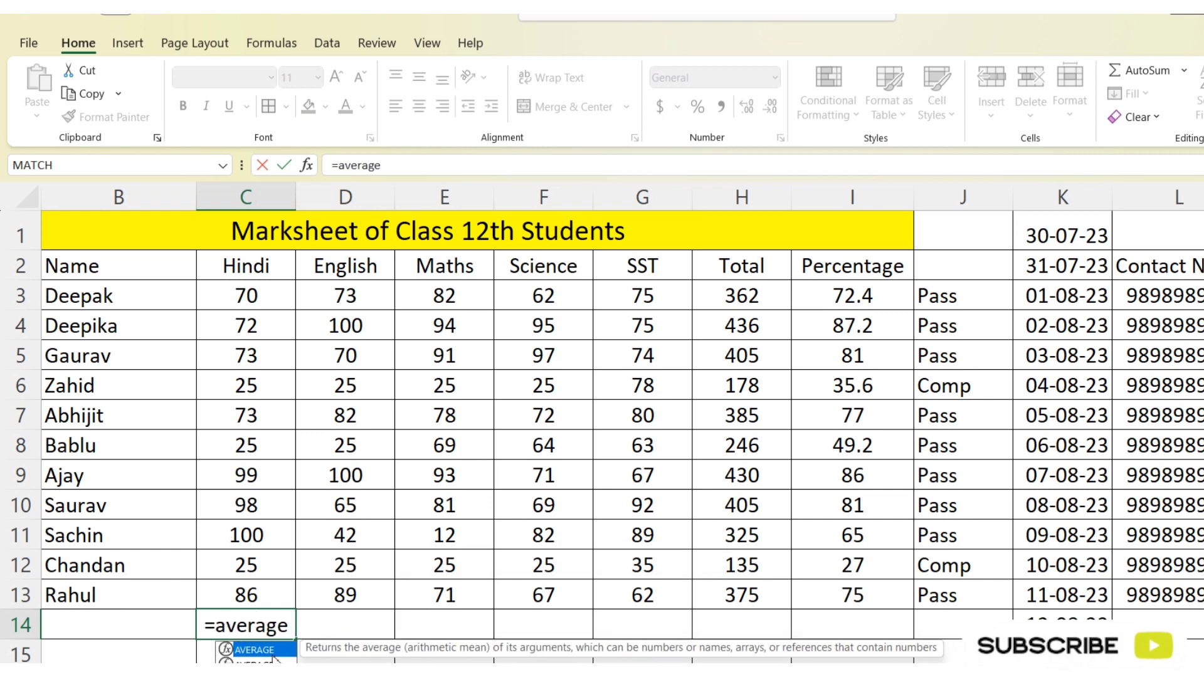
key(Tab)
drag(254, 296, 259, 596)
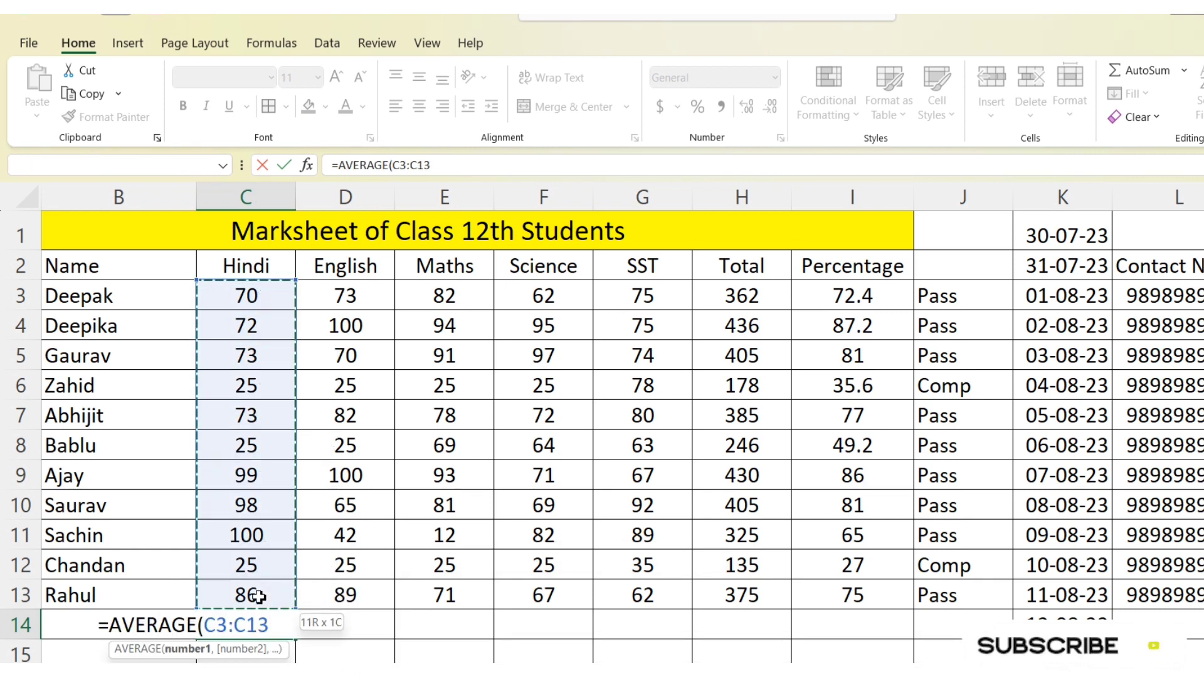
key(Return)
key(Up)
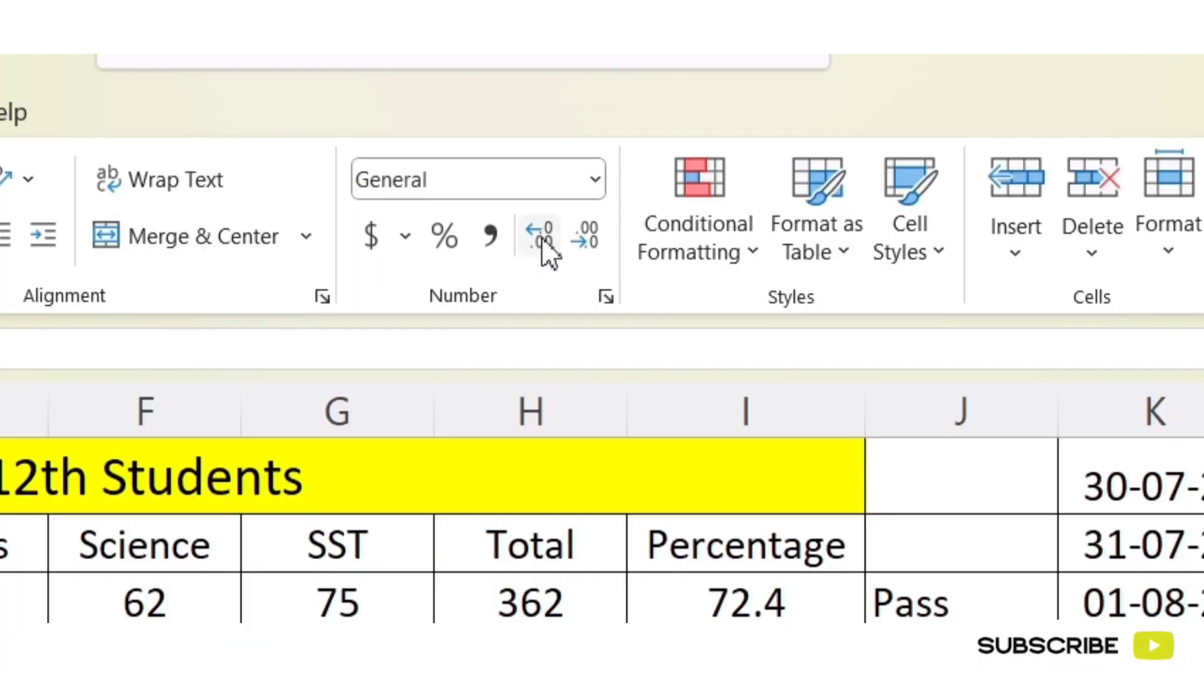
Step: Show the Hindi average in C14 without decimal places and fill the cell yellow
click(747, 111)
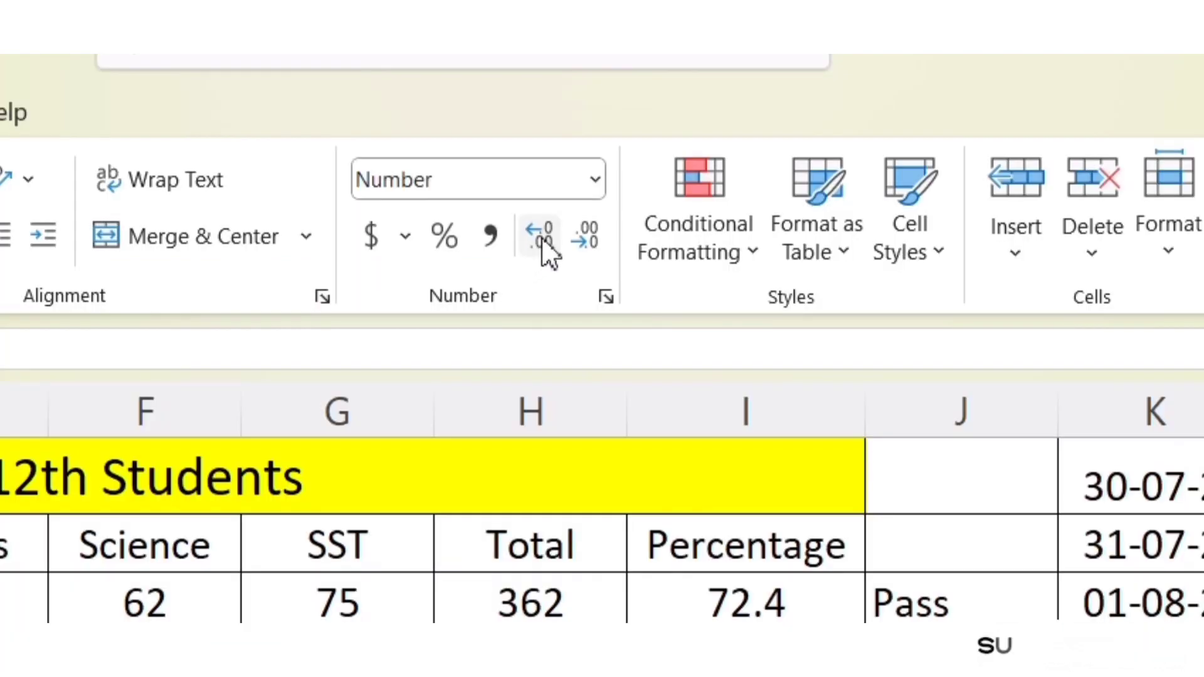
click(591, 248)
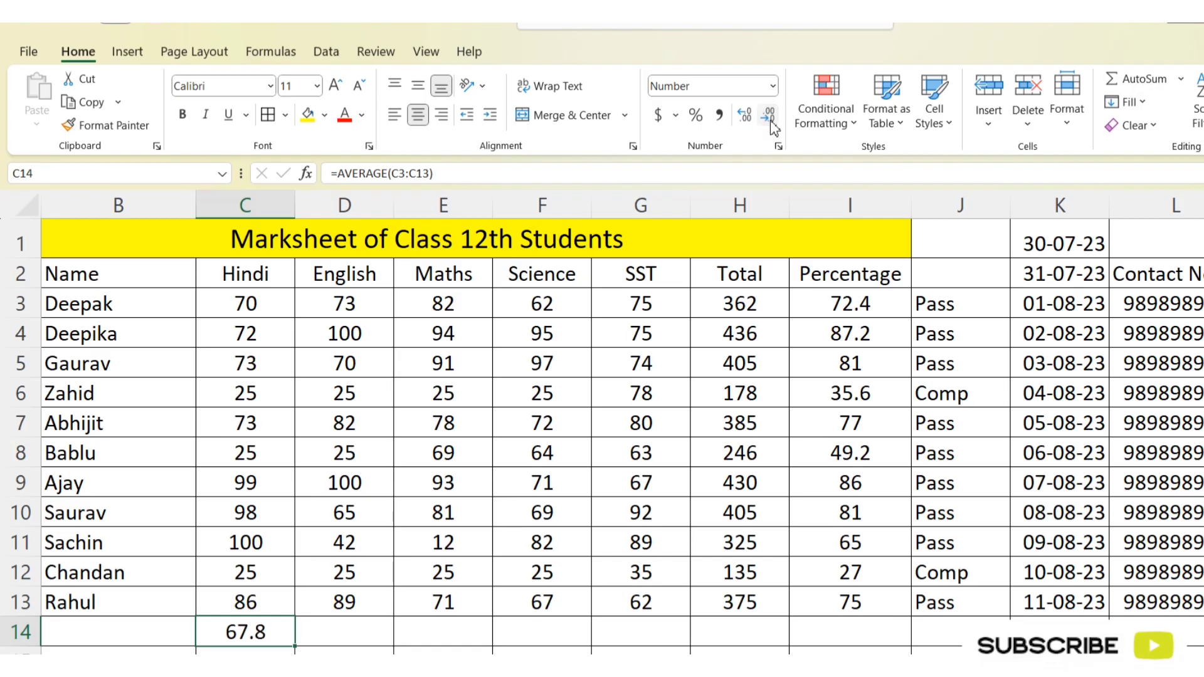
click(591, 249)
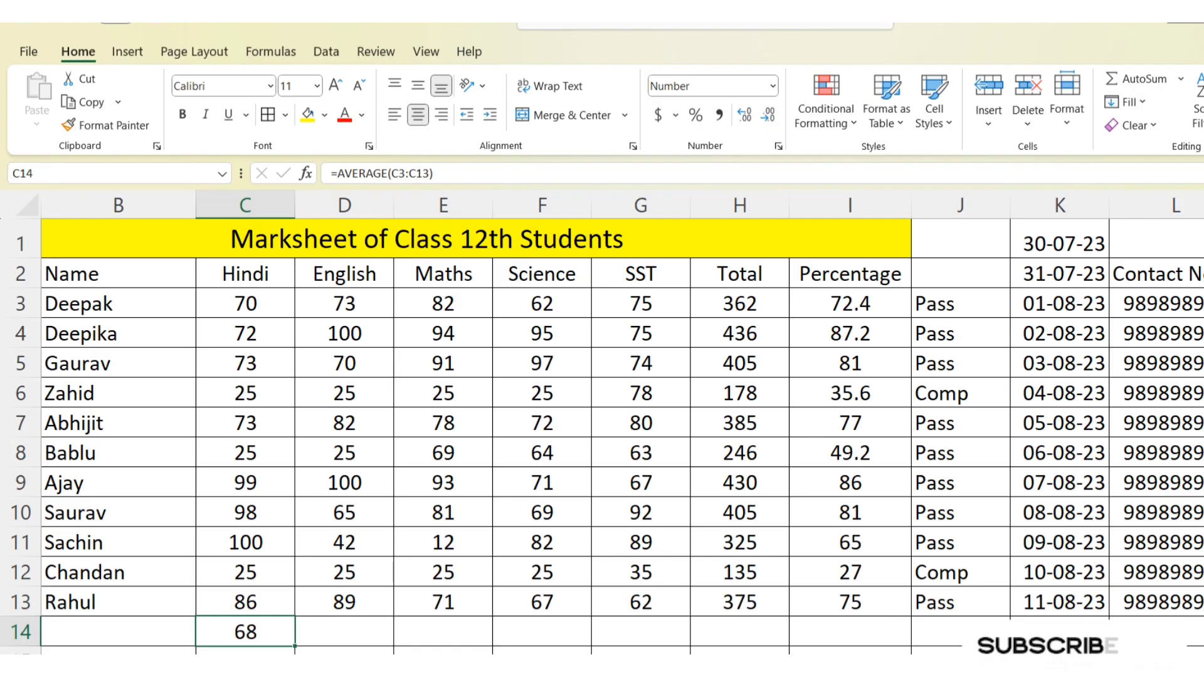
click(374, 632)
click(268, 637)
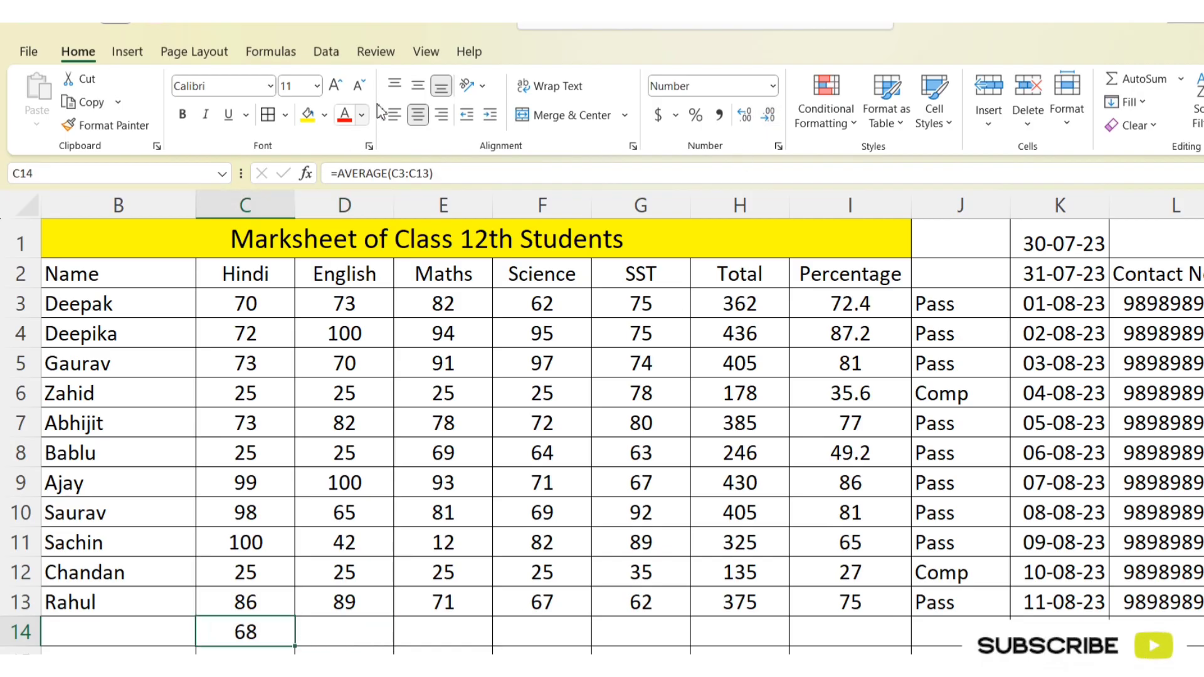
click(307, 115)
click(323, 635)
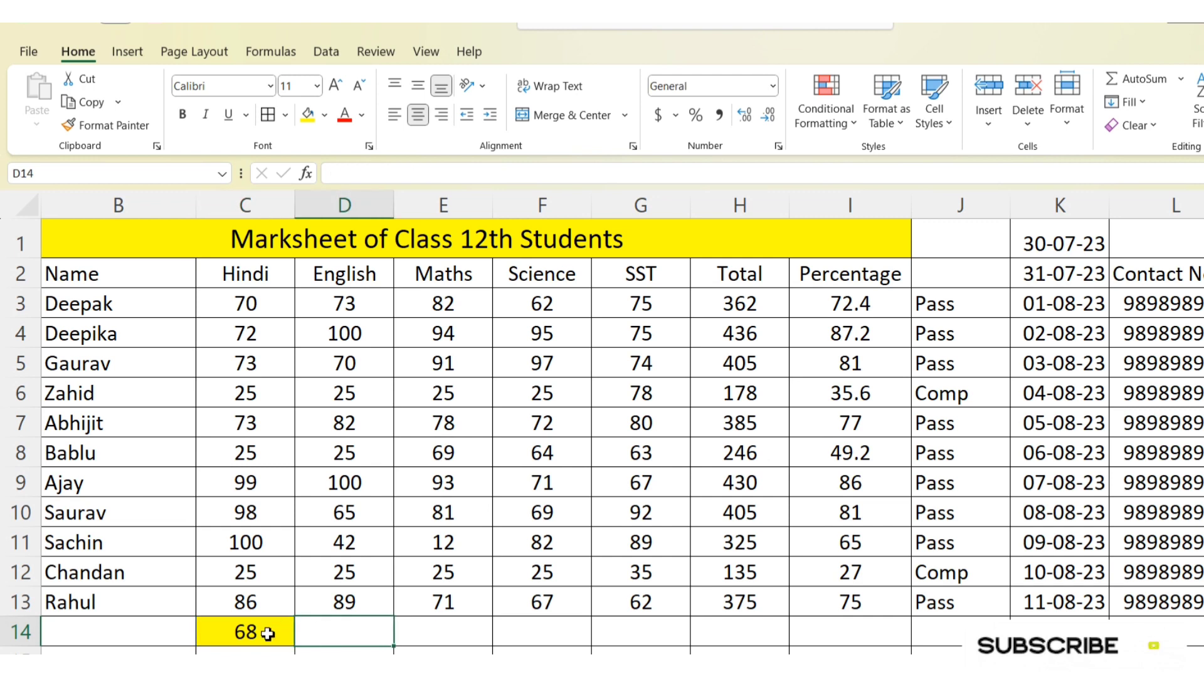
click(263, 637)
Step: Try an Above Average rule on the Hindi marks in C3:C13 with Light Red Fill with Dark Red Text
drag(276, 305, 270, 596)
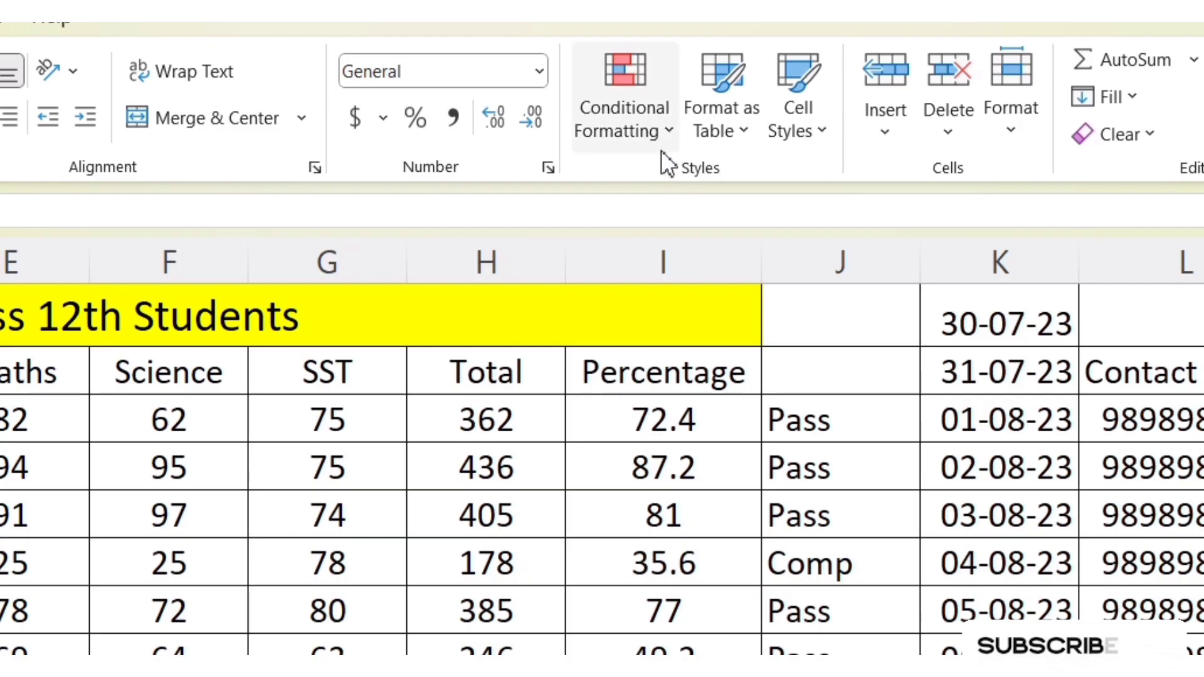
click(853, 123)
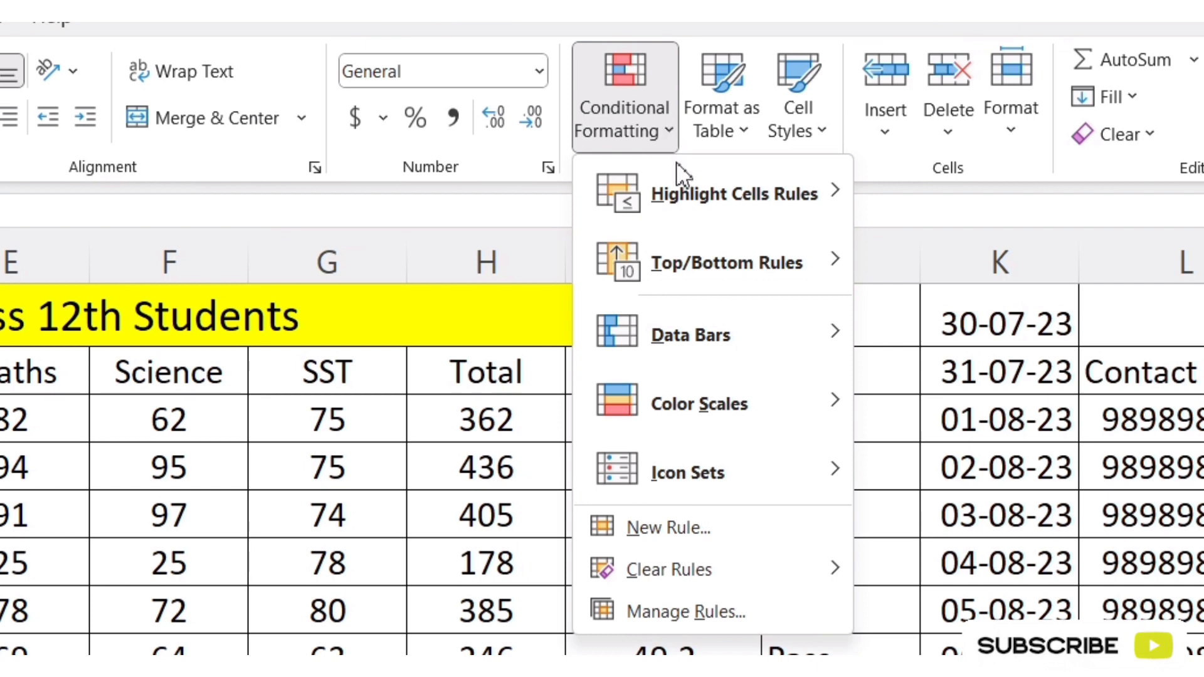
mouse_move(690, 274)
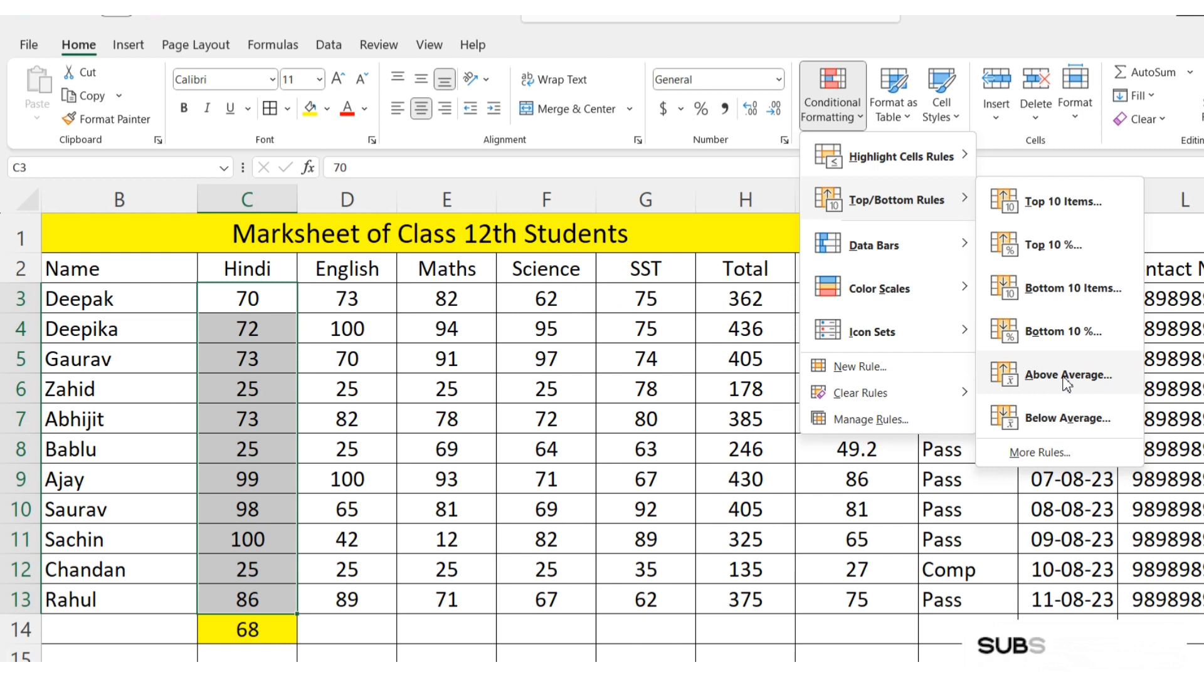
click(991, 542)
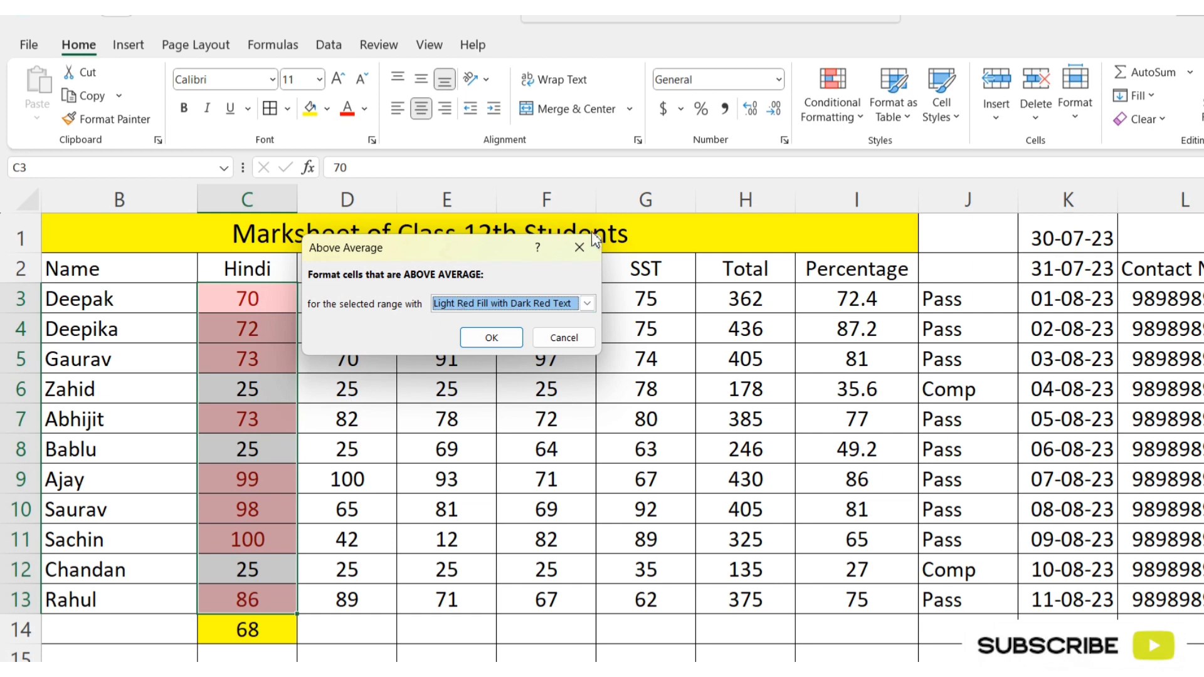
click(581, 248)
Step: Try a Below Average rule on the Hindi marks in C3:C13 with Light Red Fill with Dark Red Text
click(851, 113)
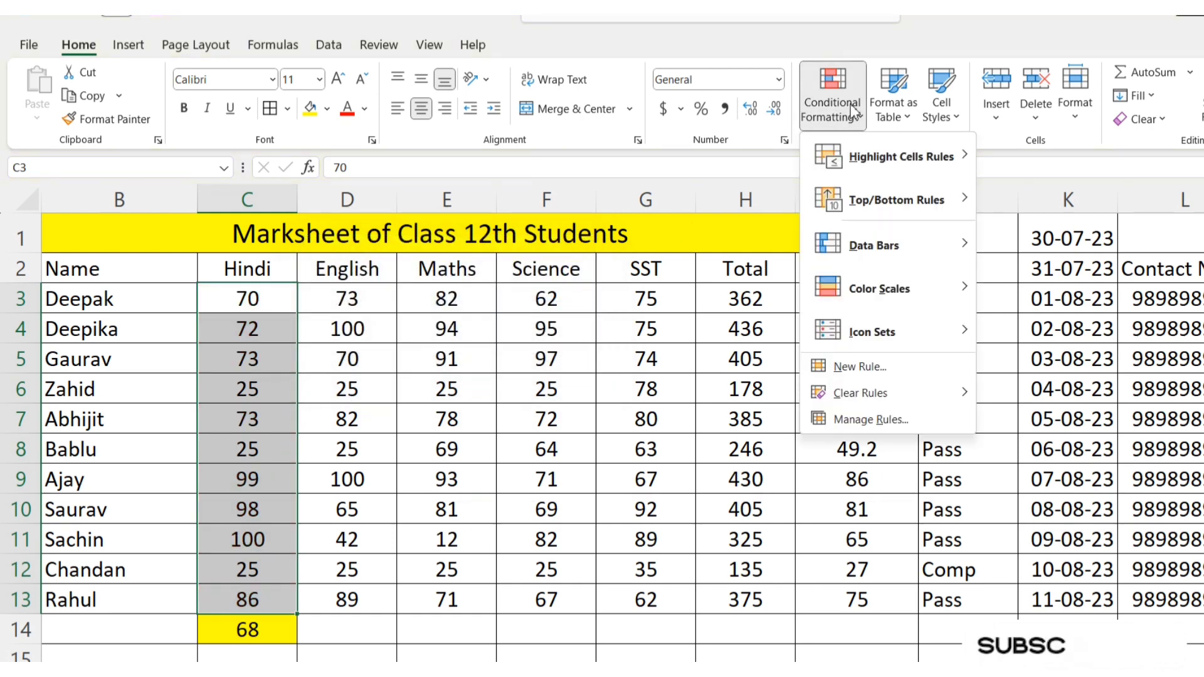
mouse_move(891, 212)
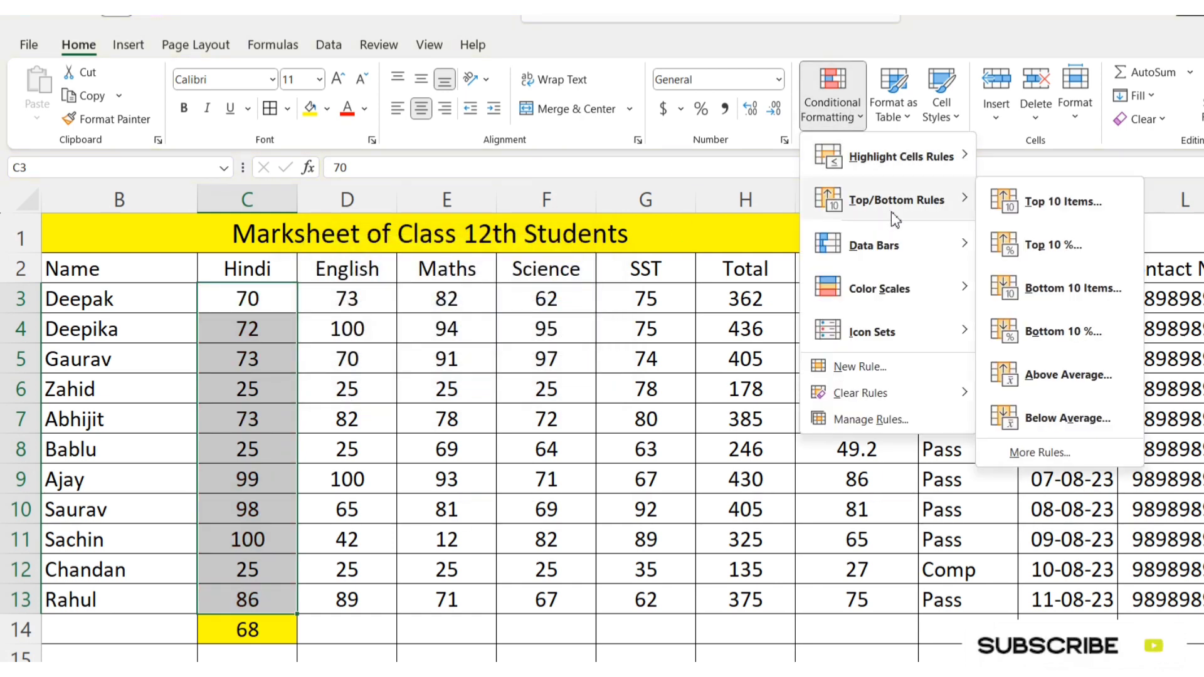
click(1066, 418)
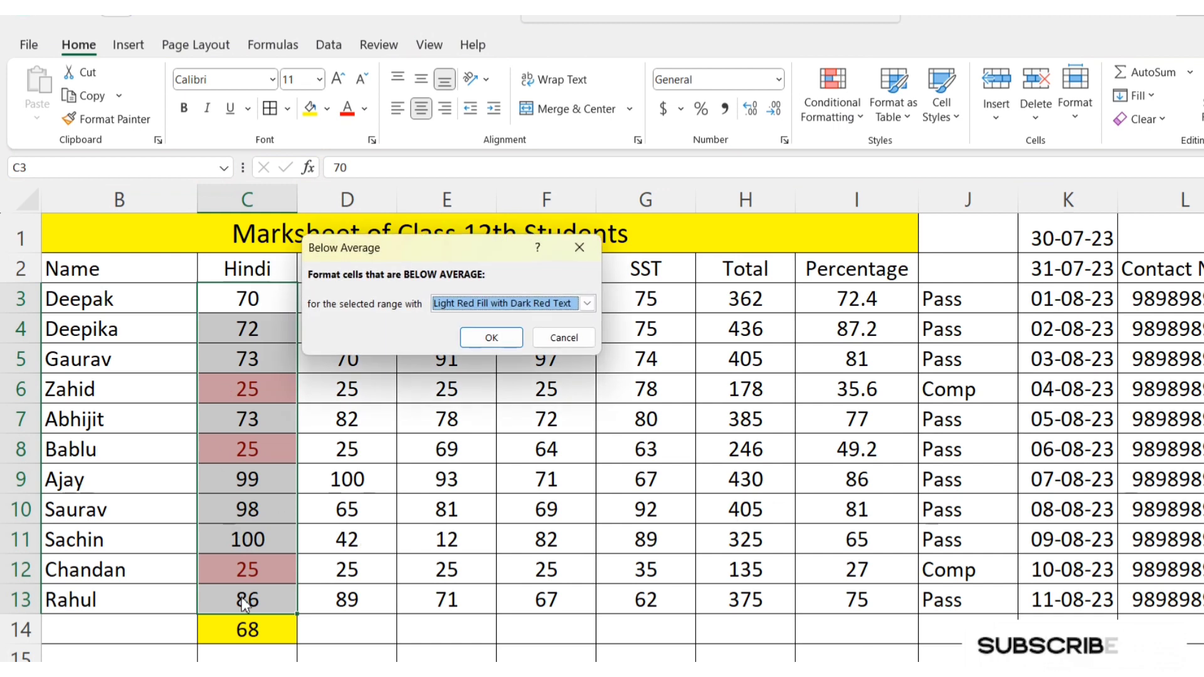
click(574, 344)
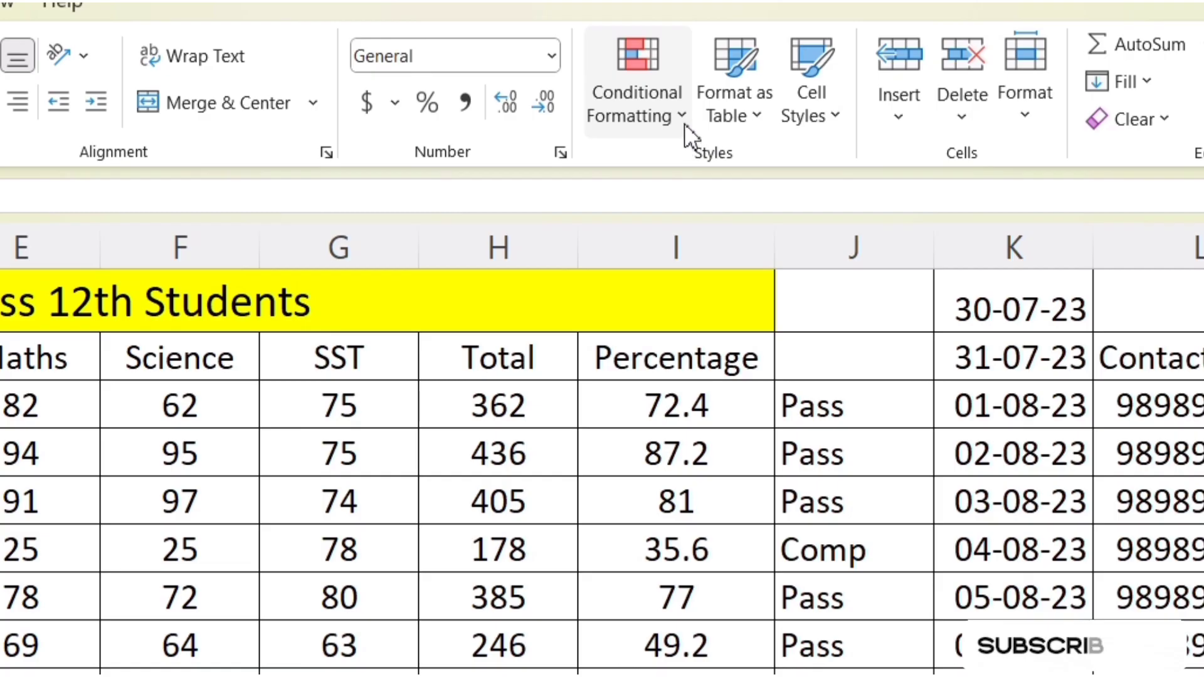
click(684, 125)
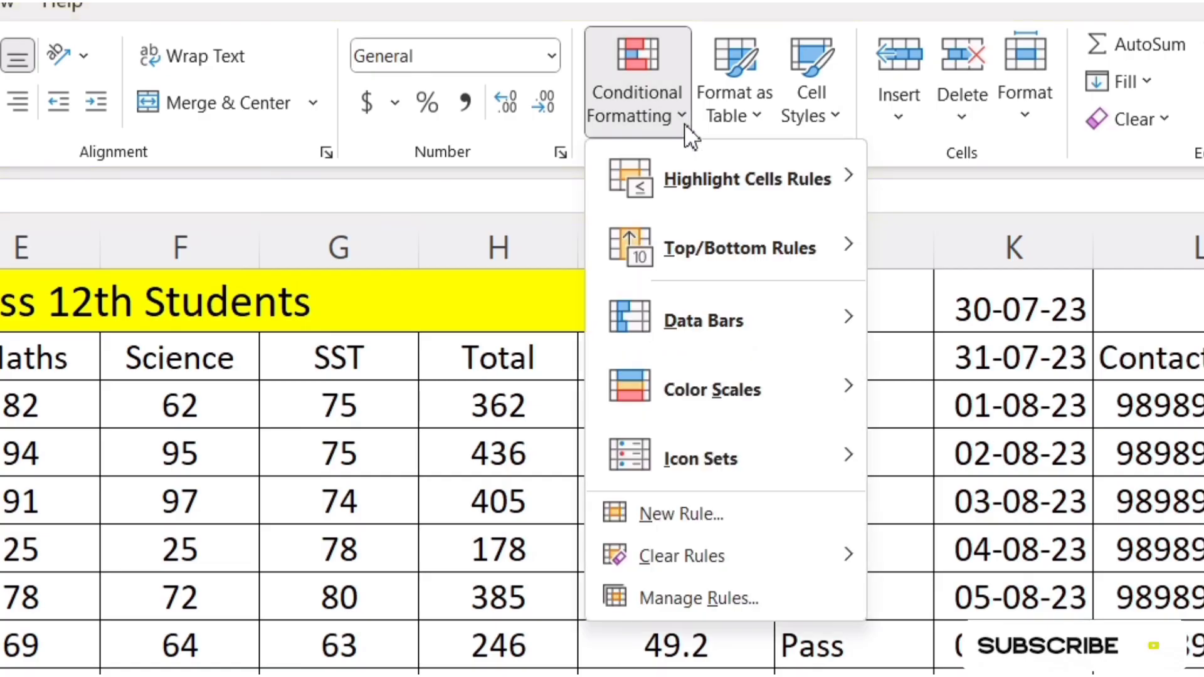
mouse_move(678, 263)
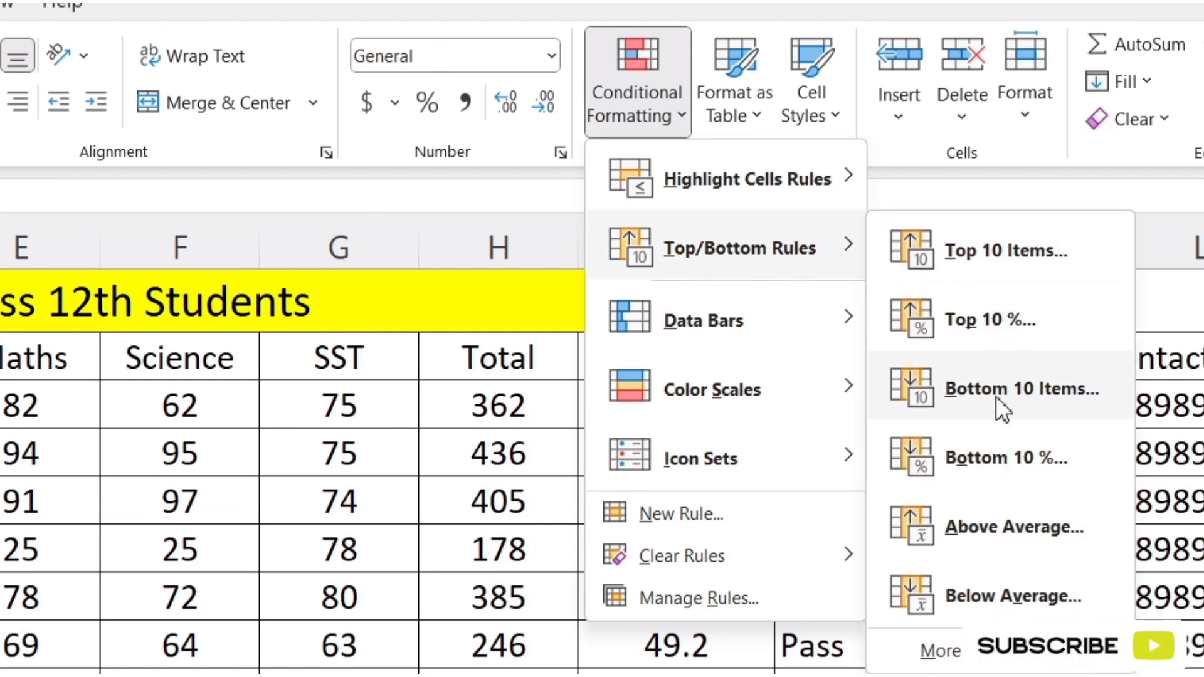
mouse_move(752, 325)
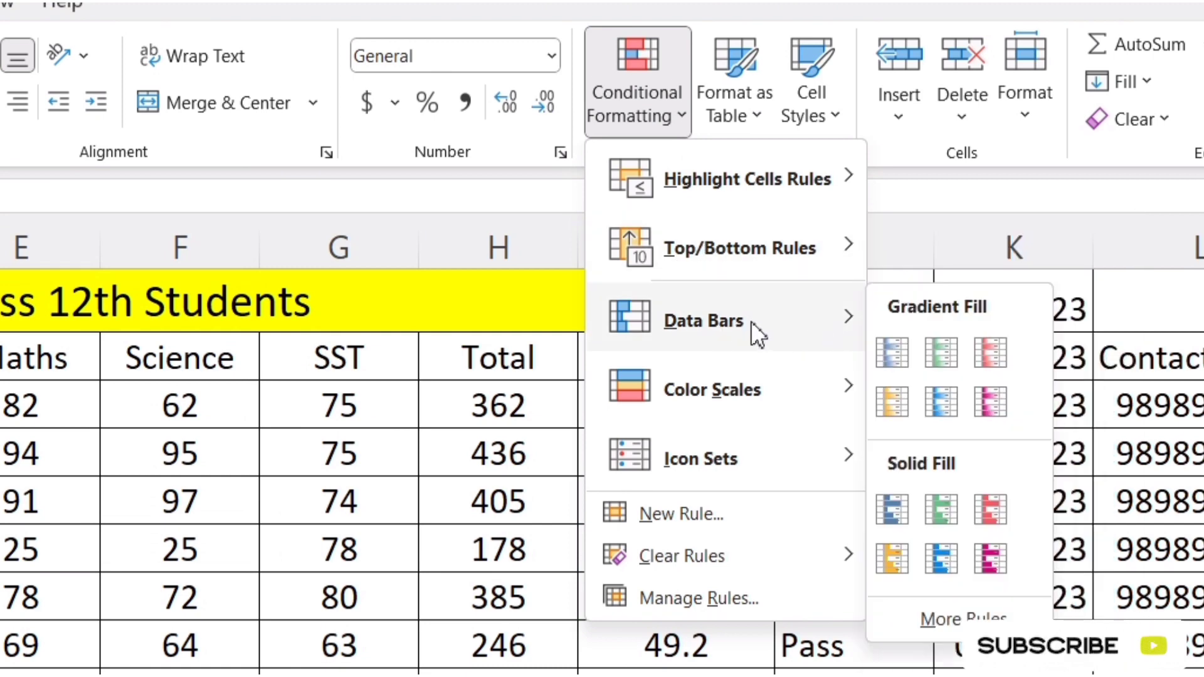
click(715, 666)
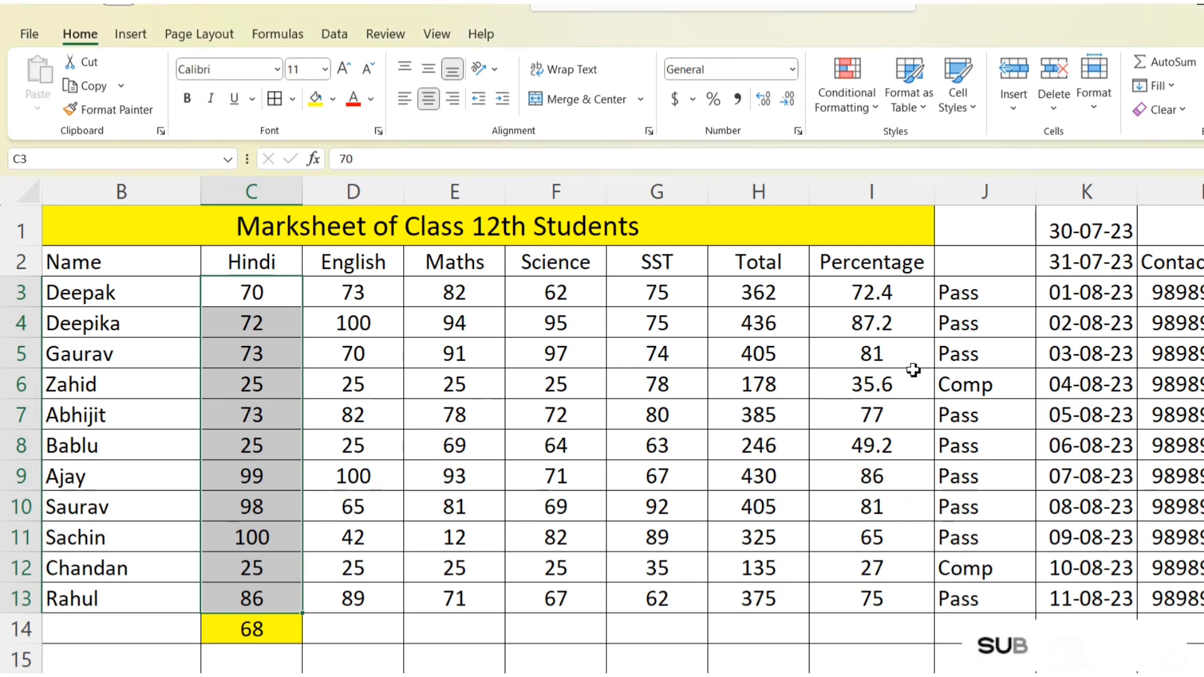
Step: Apply green gradient-fill data bars to the percentages in I3:I13 and widen the Percentage column
drag(839, 296, 831, 606)
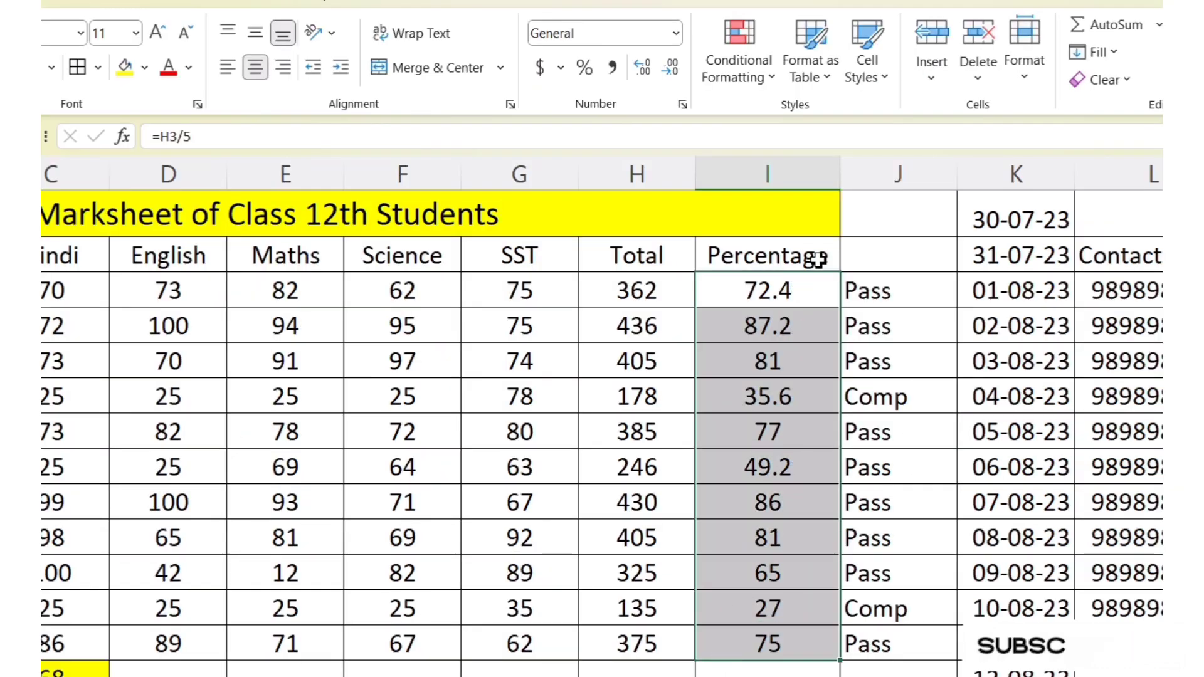
drag(839, 172, 877, 179)
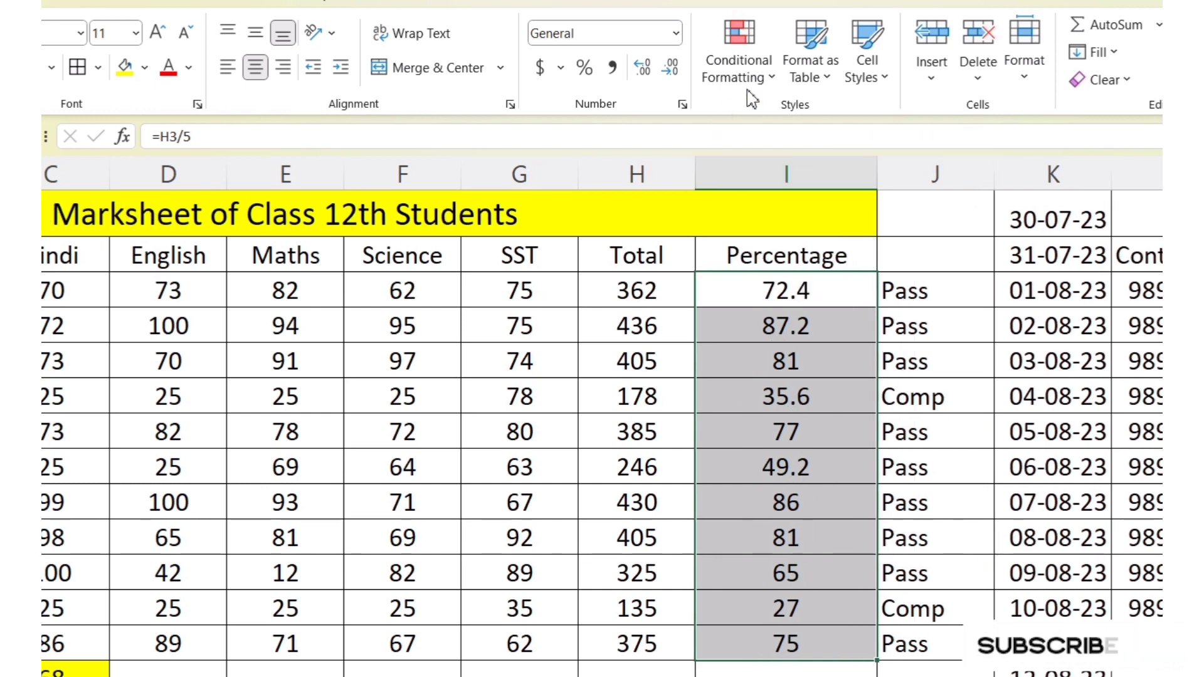
click(770, 77)
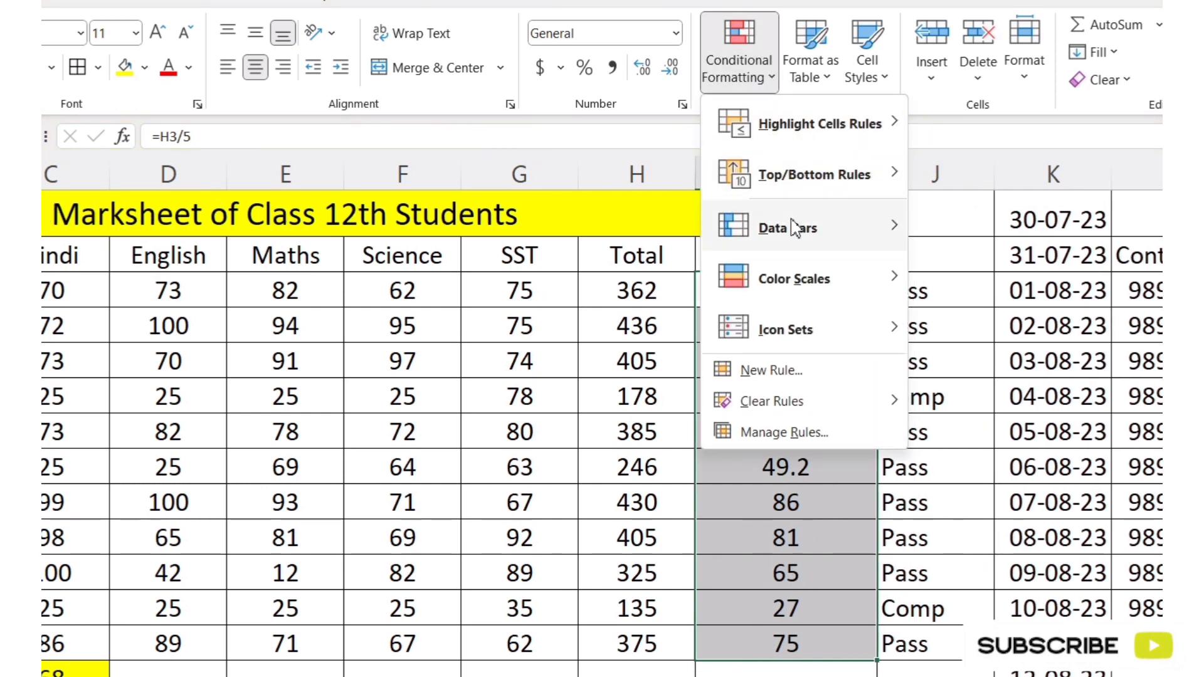
mouse_move(866, 236)
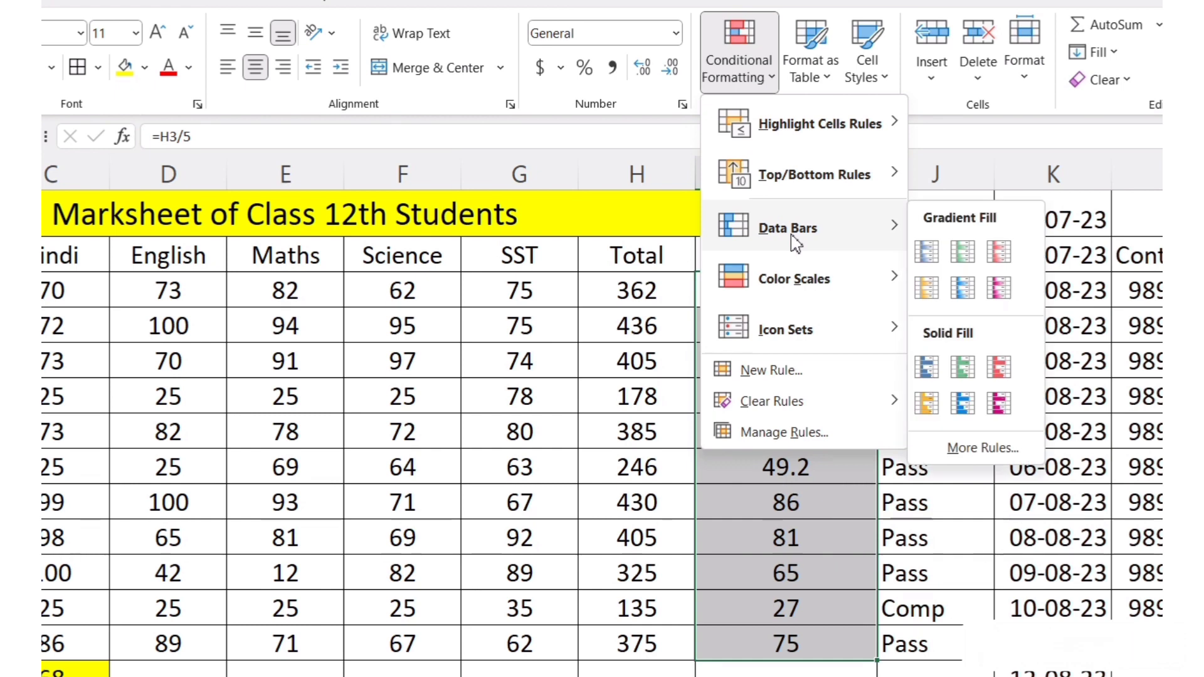
click(975, 269)
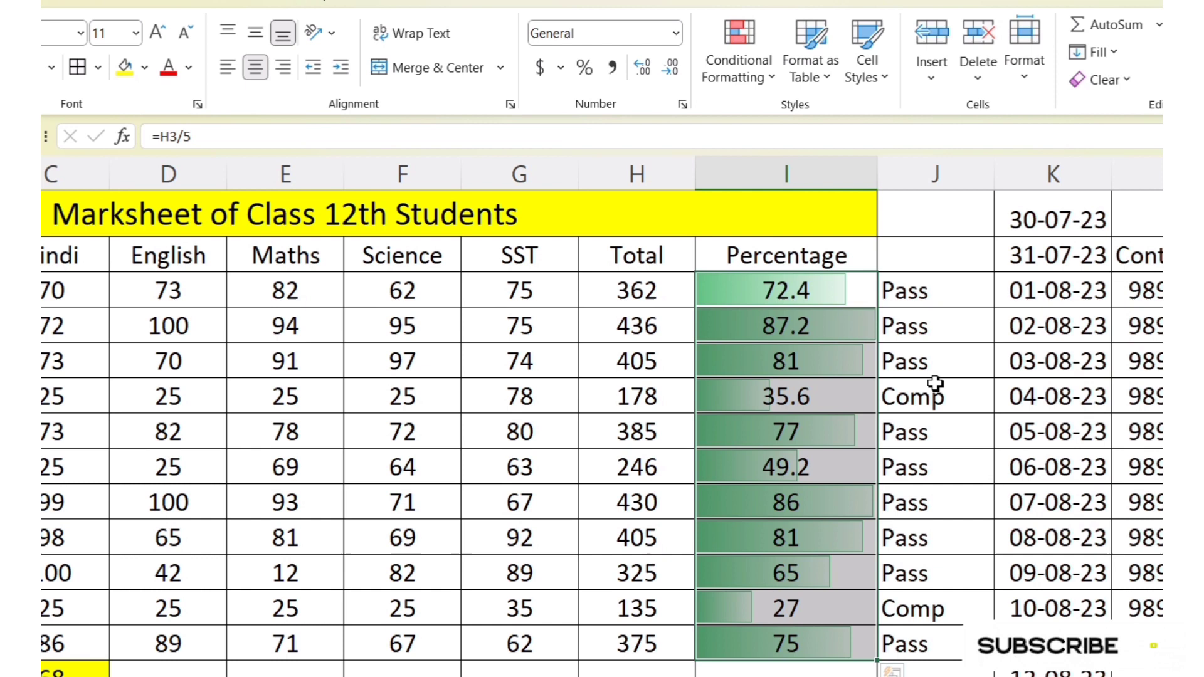
click(939, 245)
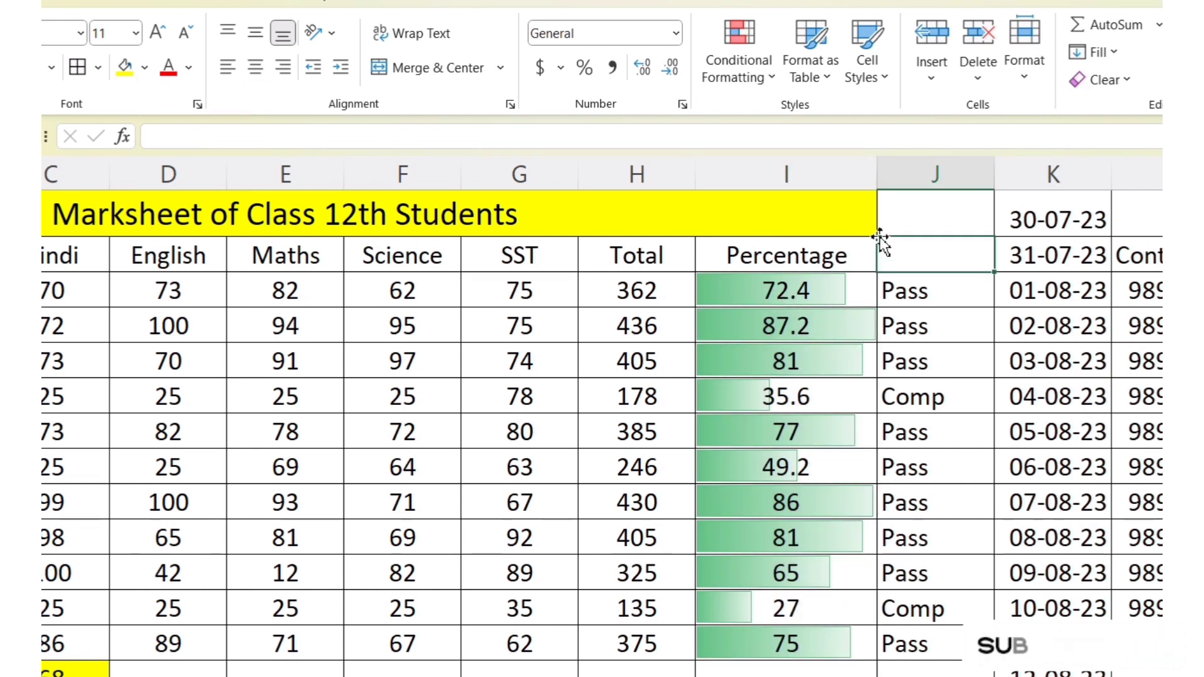
drag(877, 174, 969, 184)
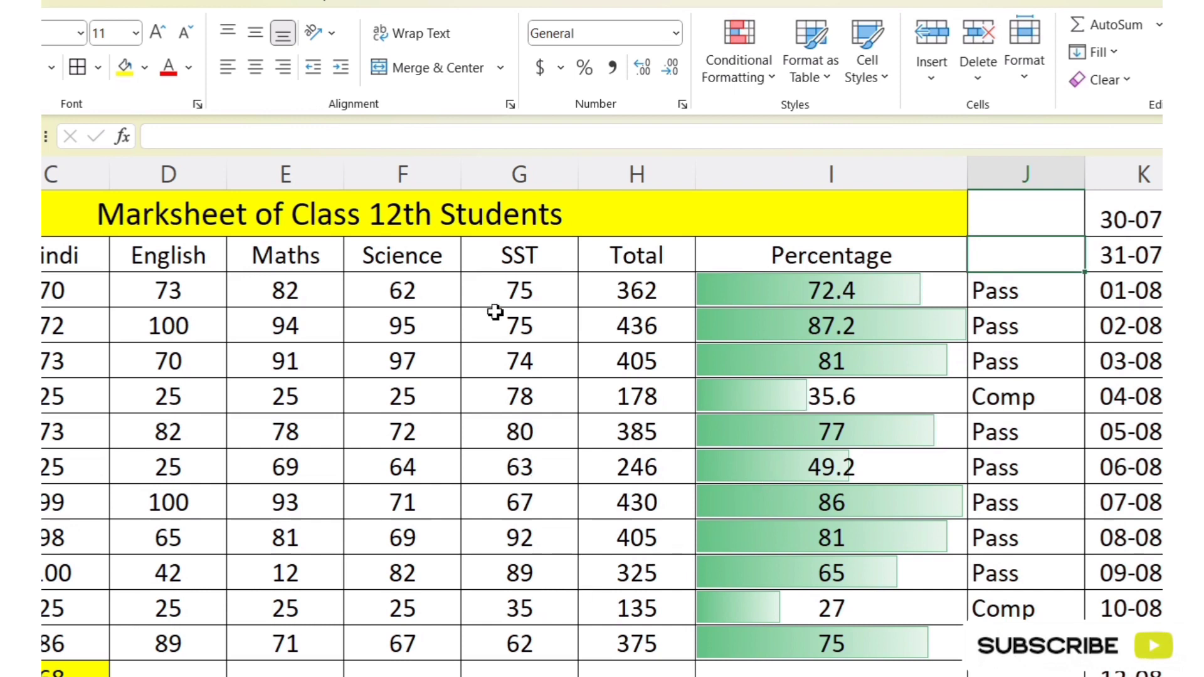
drag(511, 282, 500, 637)
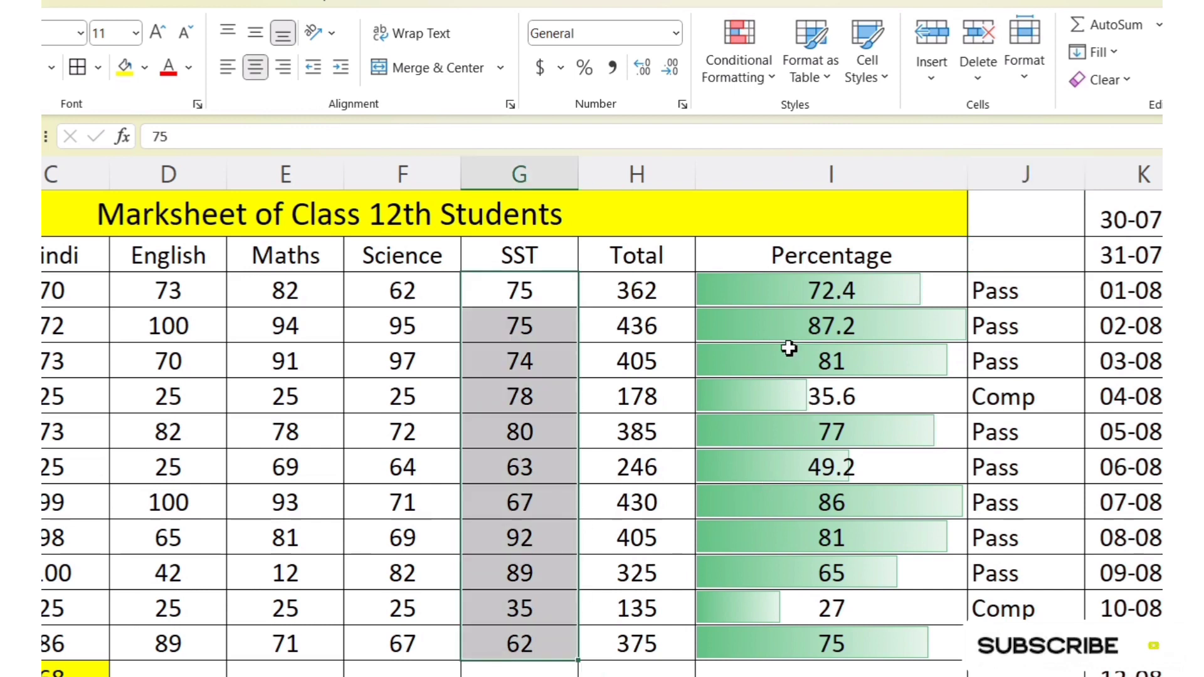
click(719, 362)
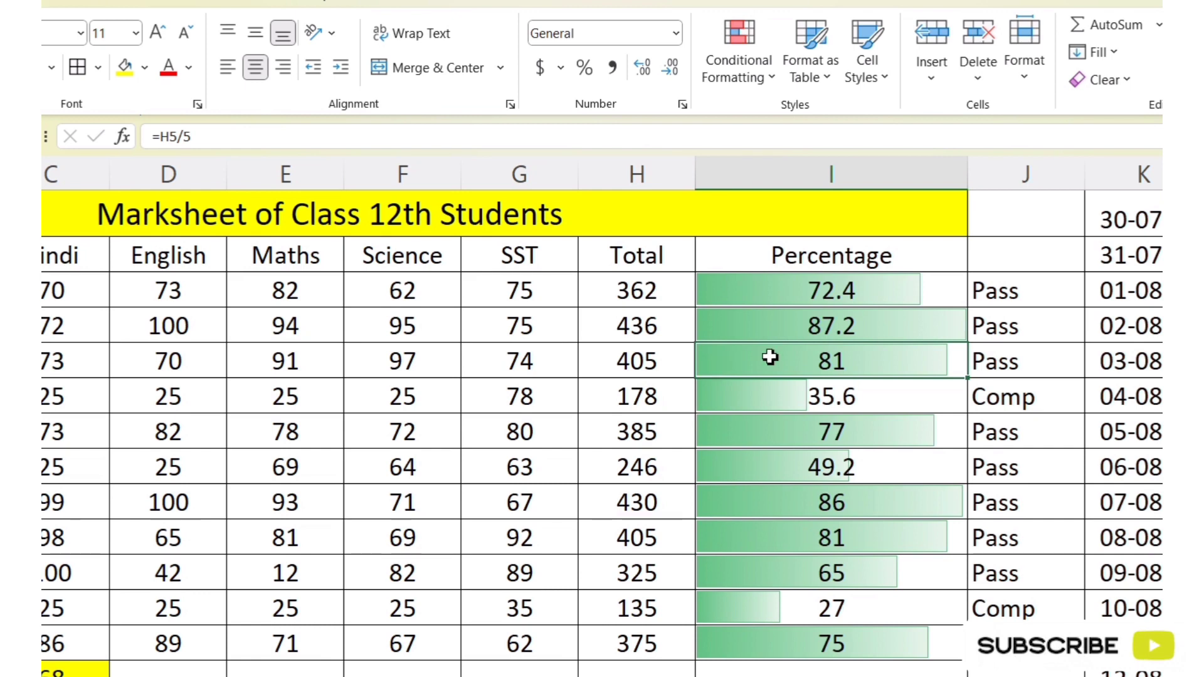
click(850, 289)
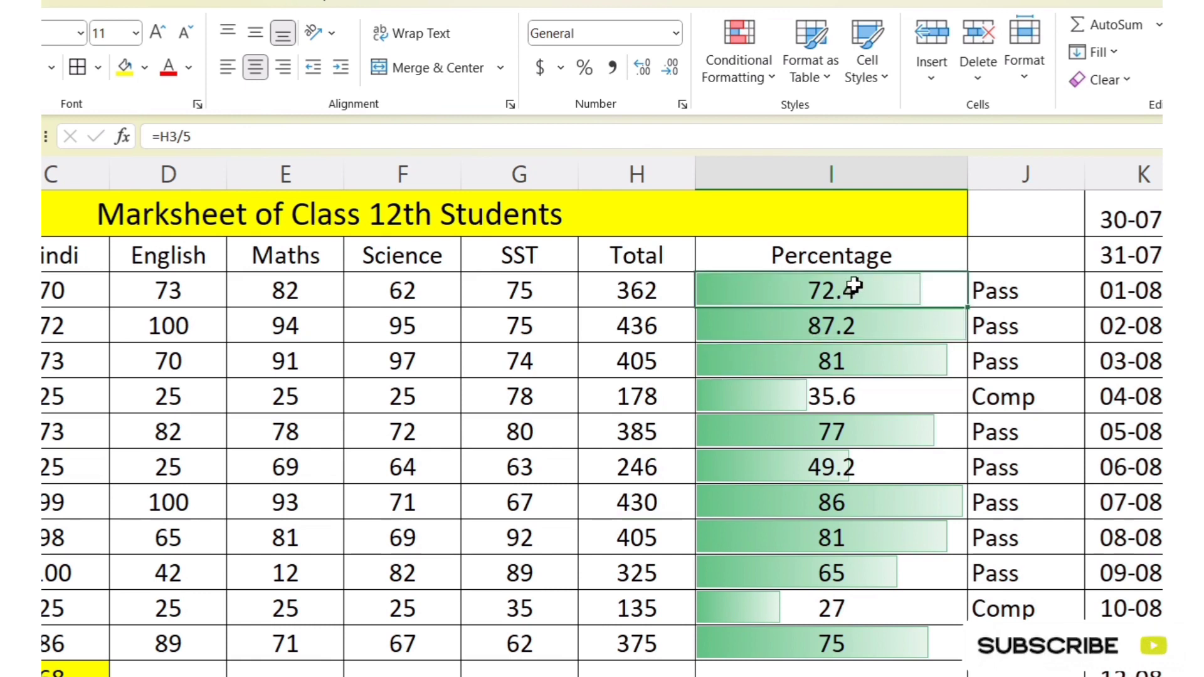
drag(855, 287, 884, 649)
click(839, 542)
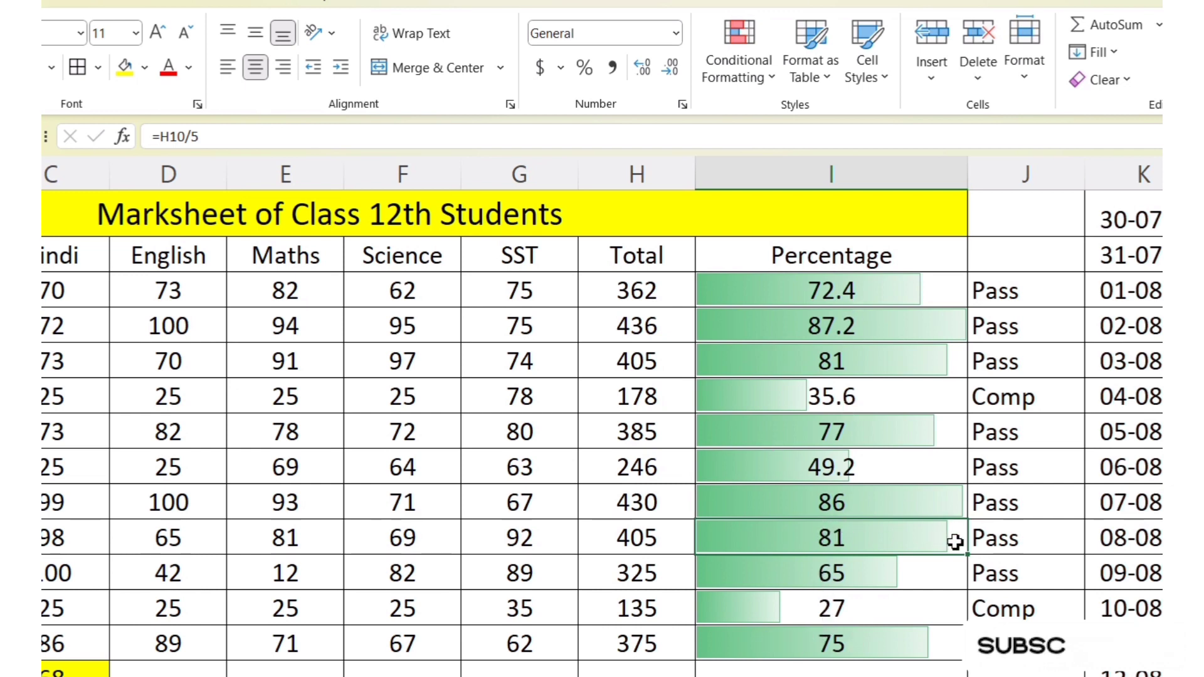
Step: Change the data bars on the percentages in I3:I13 to the magenta gradient fill
drag(849, 277, 863, 646)
click(739, 63)
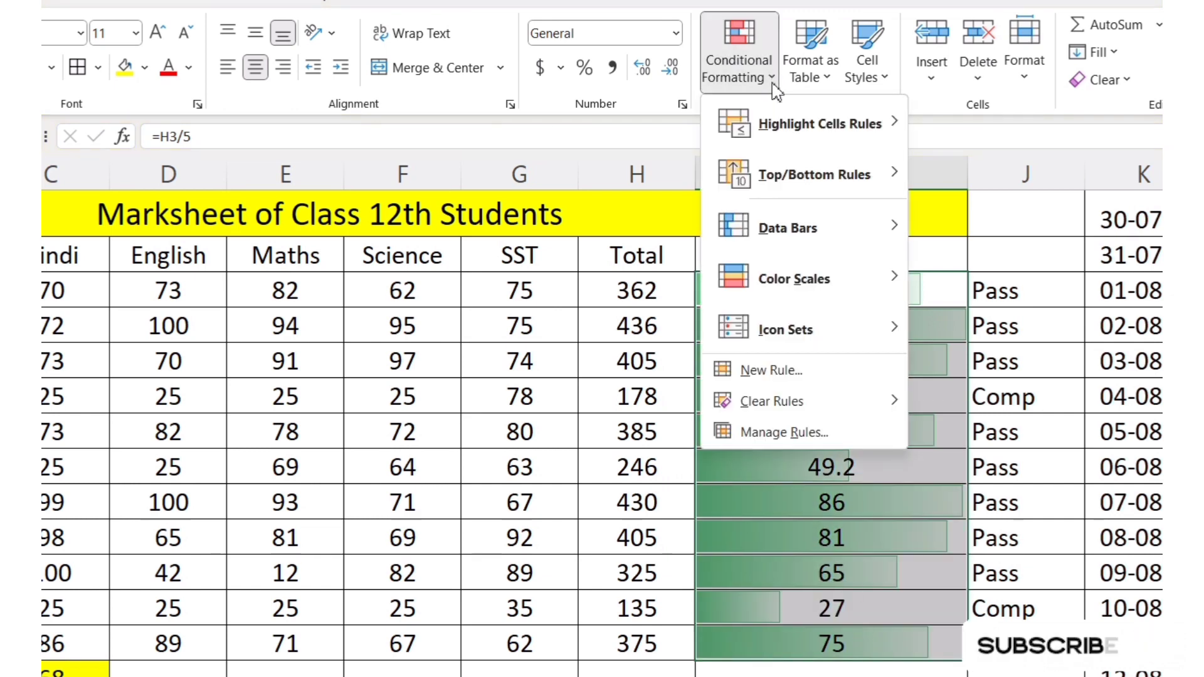
mouse_move(788, 222)
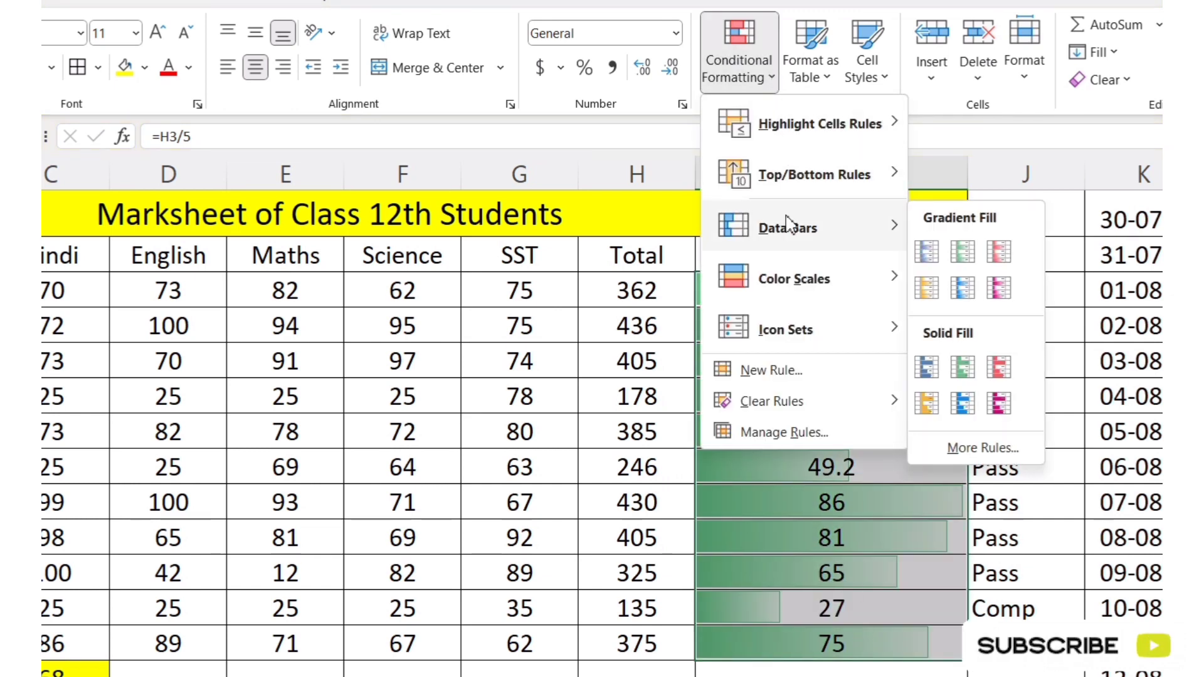
click(998, 287)
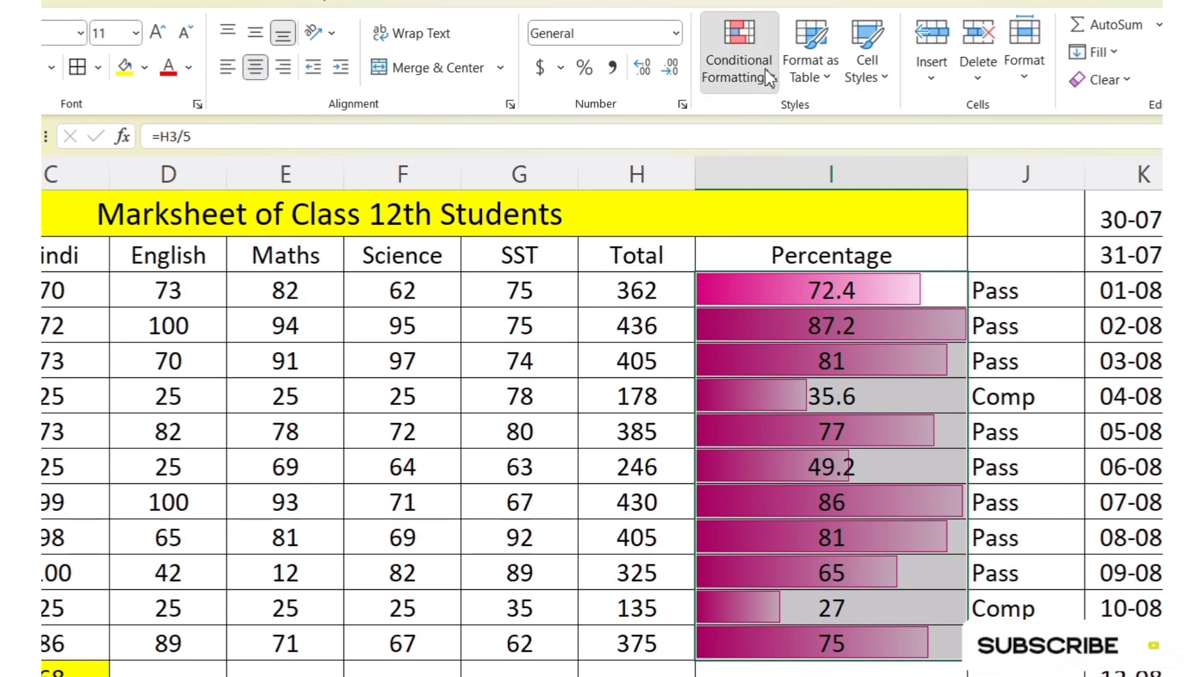
Step: Change the data bars on the percentages in I3:I13 to the green solid fill
click(739, 50)
mouse_move(892, 230)
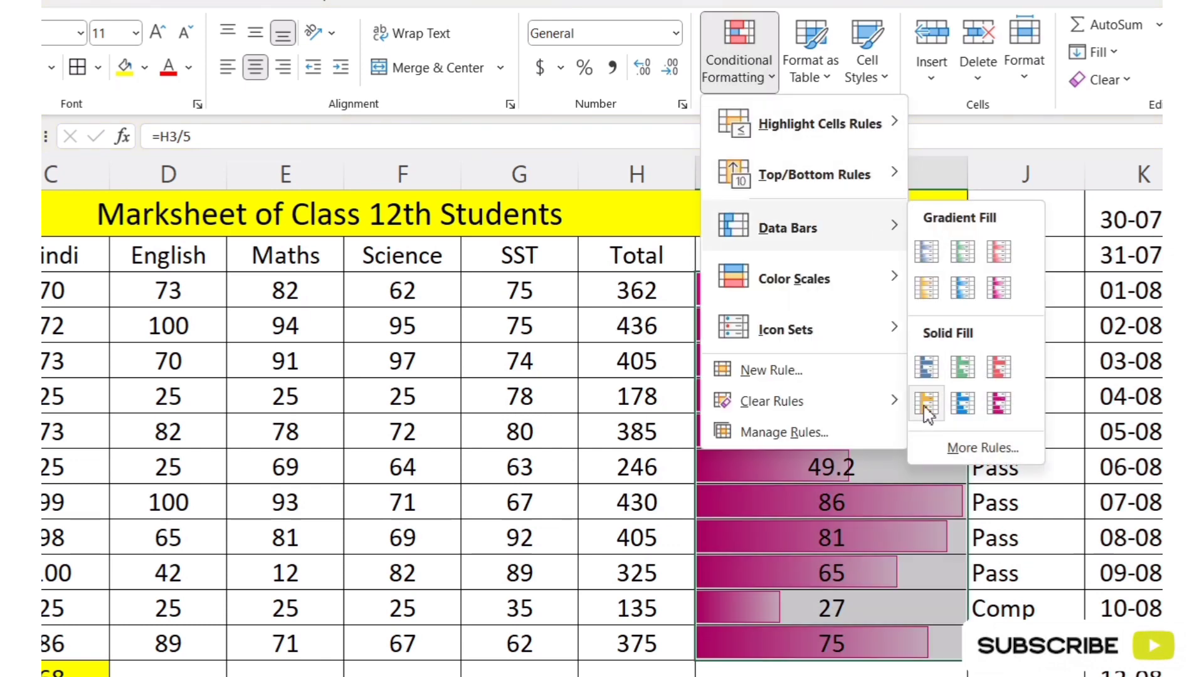
click(962, 367)
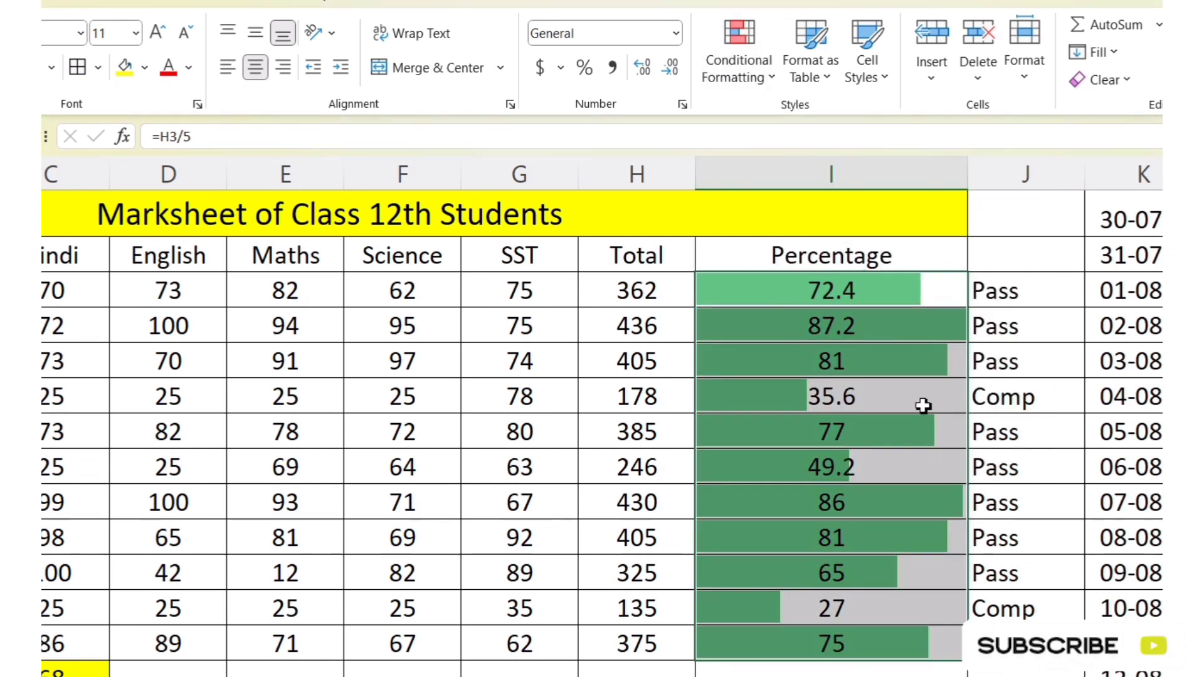
Step: Undo the data bars applied to the percentages in I3:I13
key(ctrl+z)
key(ctrl+z)
key(ctrl+z)
key(ctrl+z)
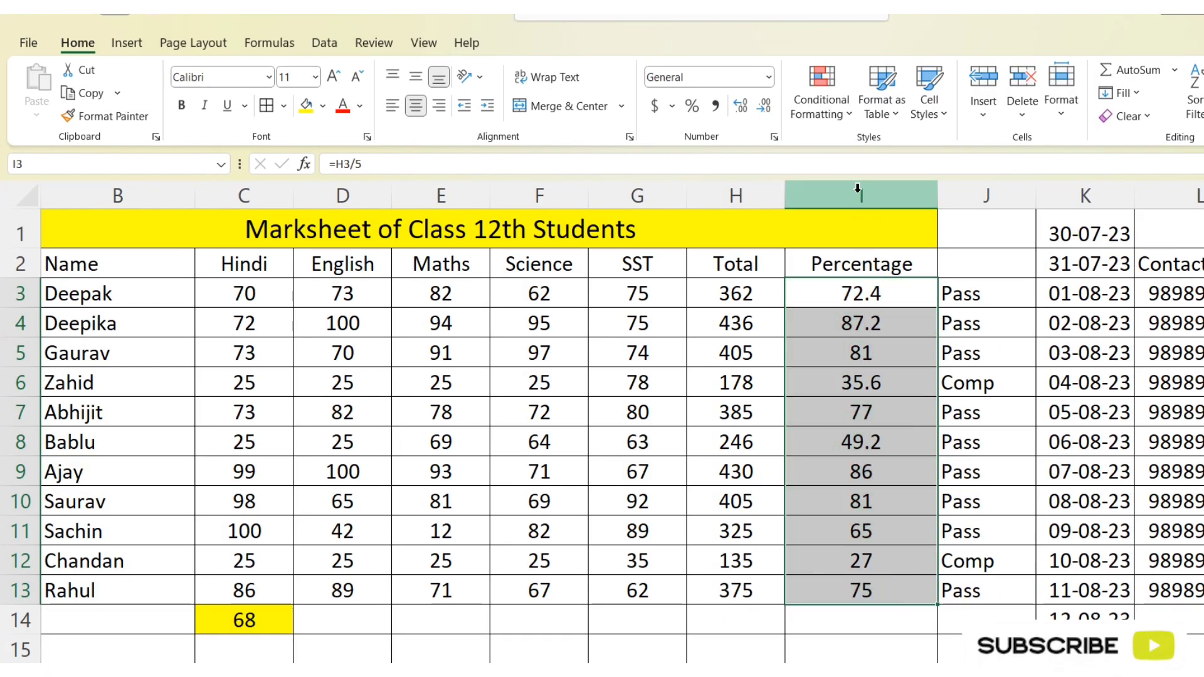
Step: Try a three-colour scale on the percentages in I3:I13, with red for the highest values and green for the lowest
click(821, 94)
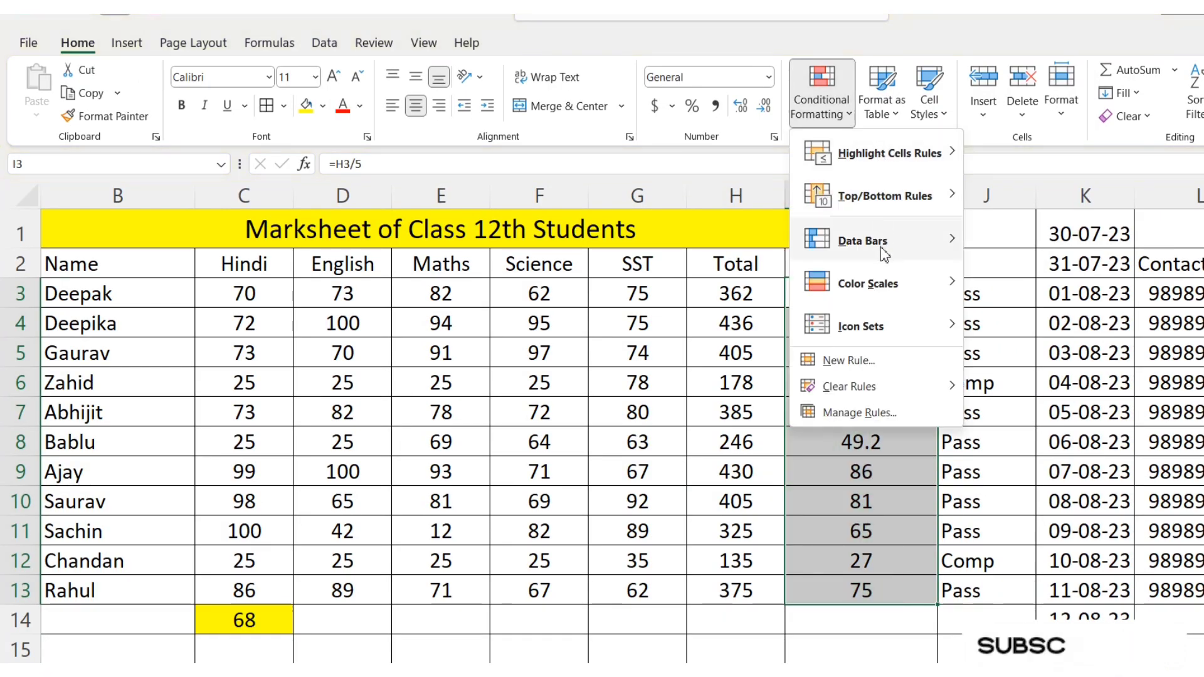
mouse_move(883, 294)
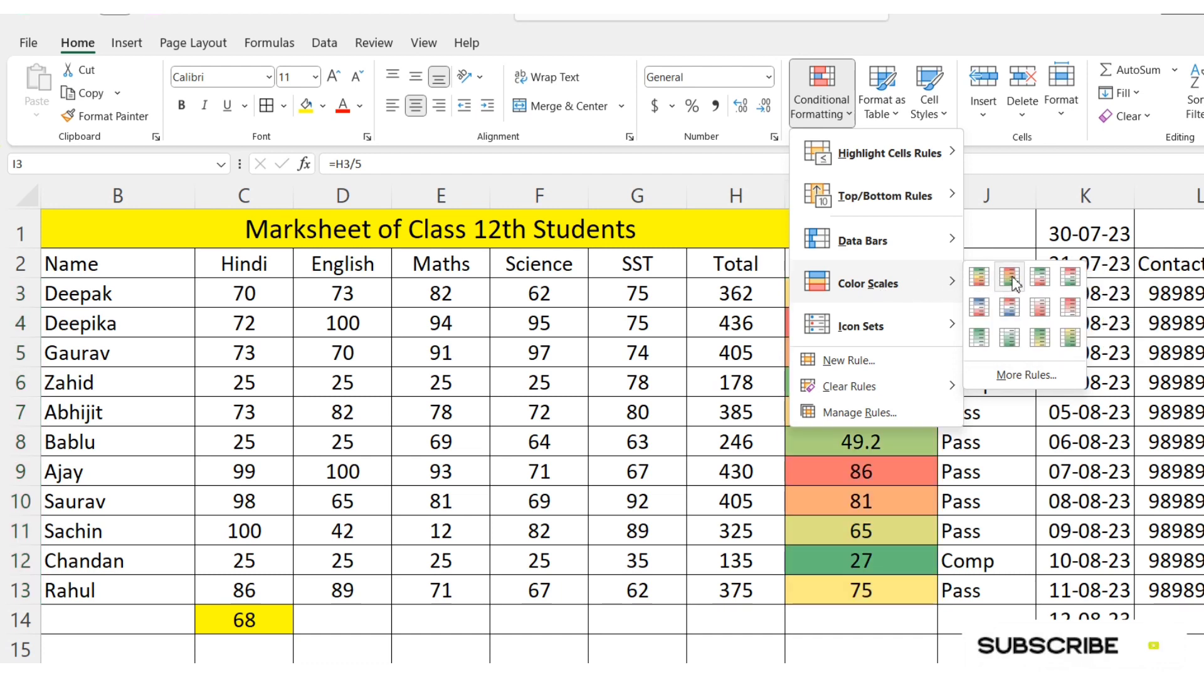
click(1011, 281)
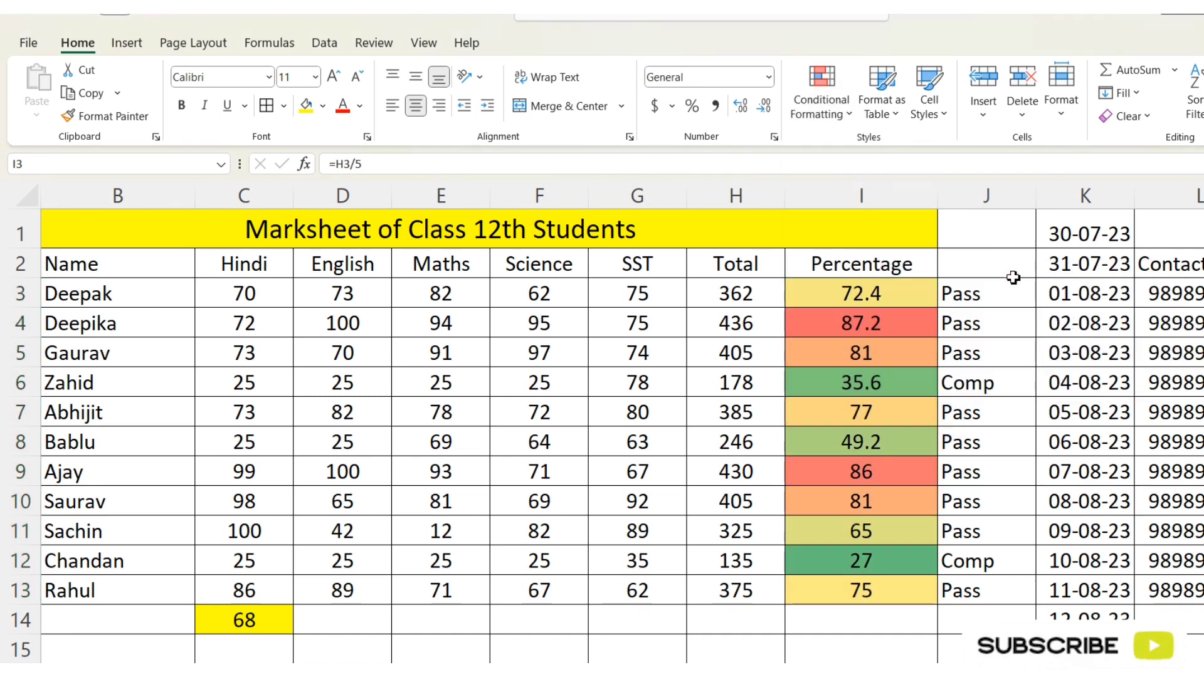
click(896, 330)
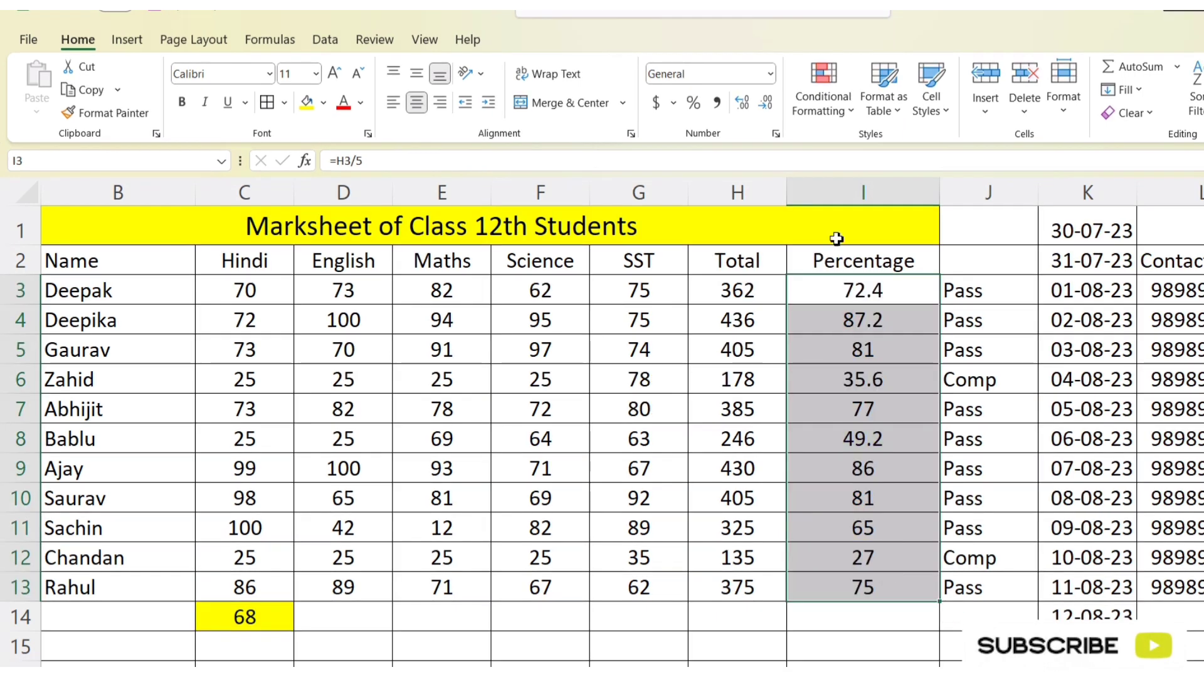
Step: Try the green, yellow and red circle icon set from the Shapes group on the percentages in I3:I13
click(847, 116)
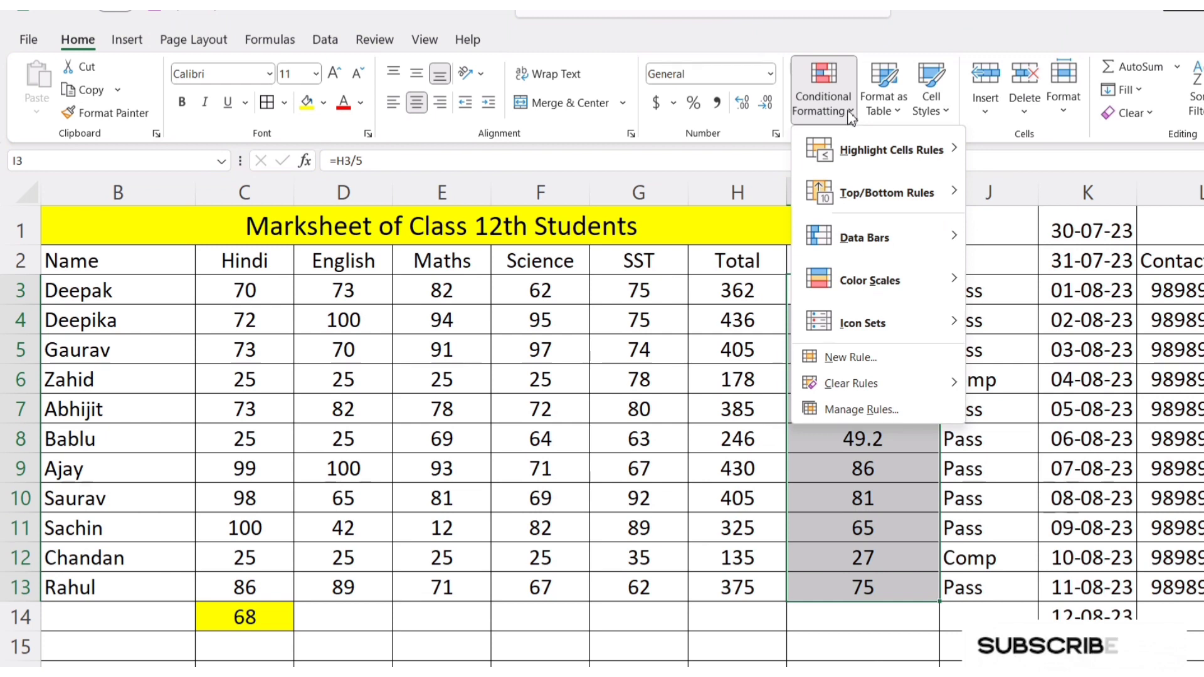
mouse_move(872, 283)
mouse_move(869, 324)
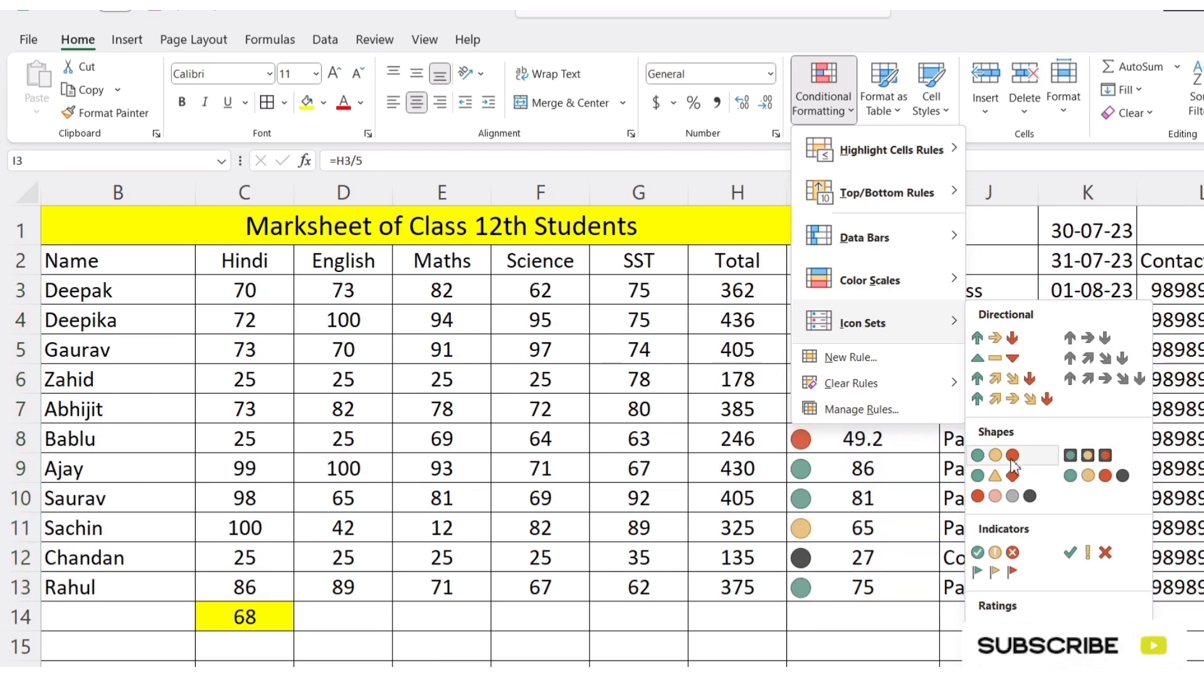
click(1012, 456)
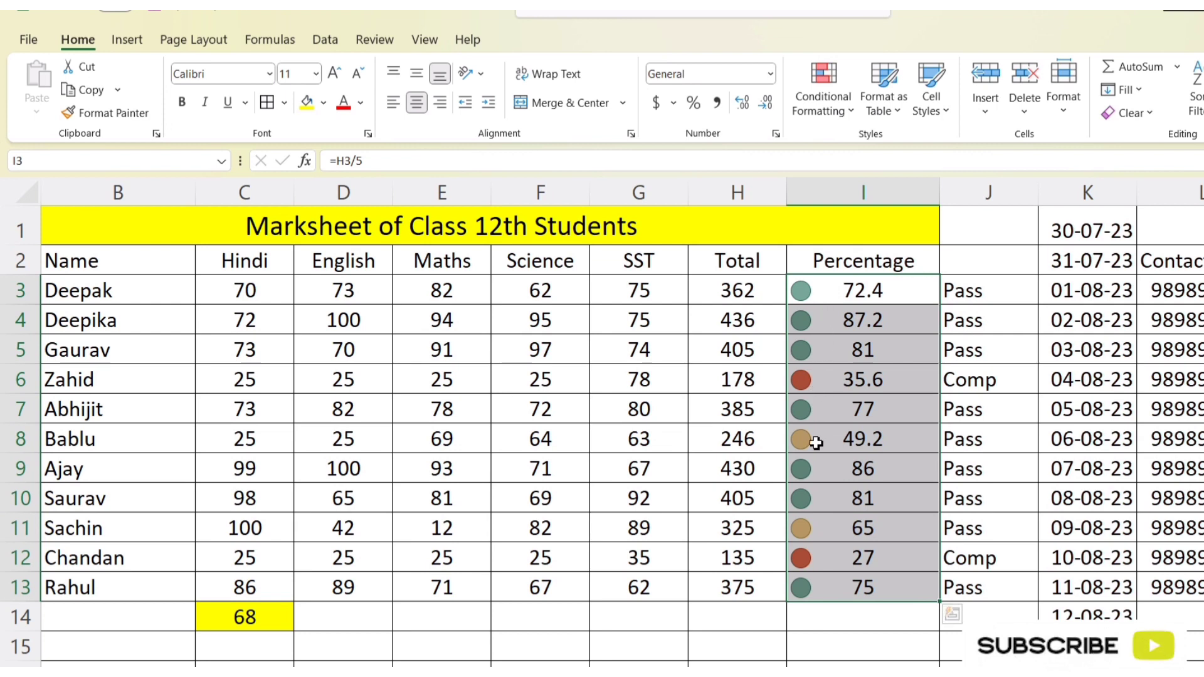
click(901, 464)
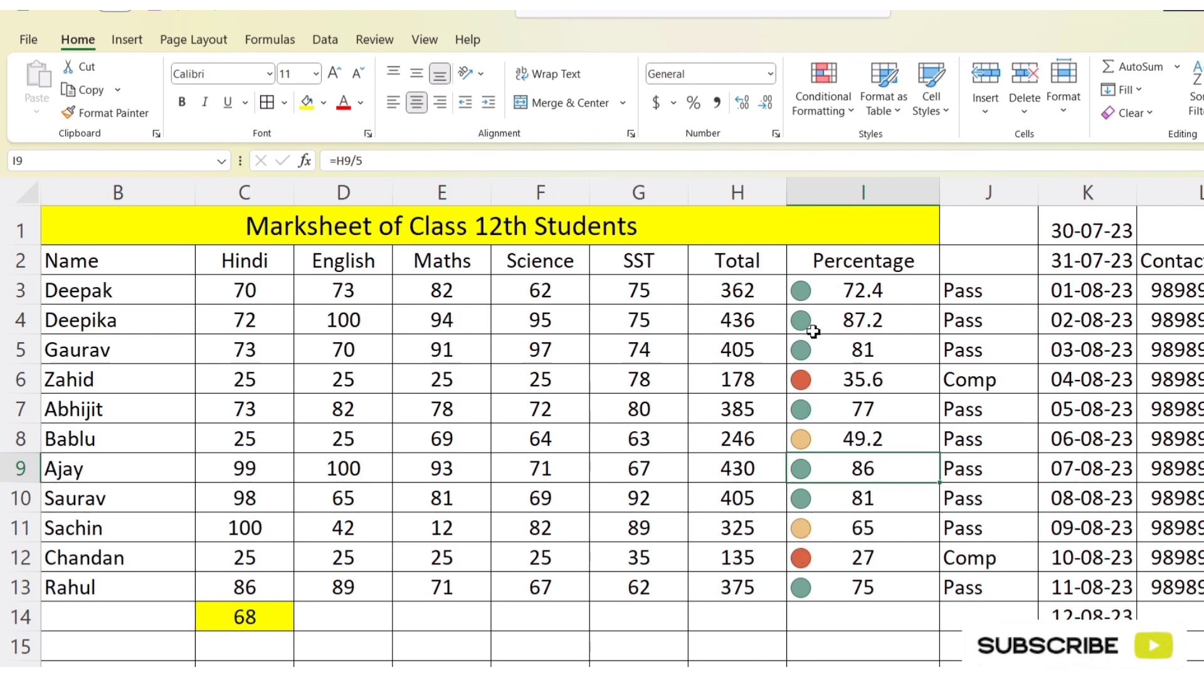
click(844, 293)
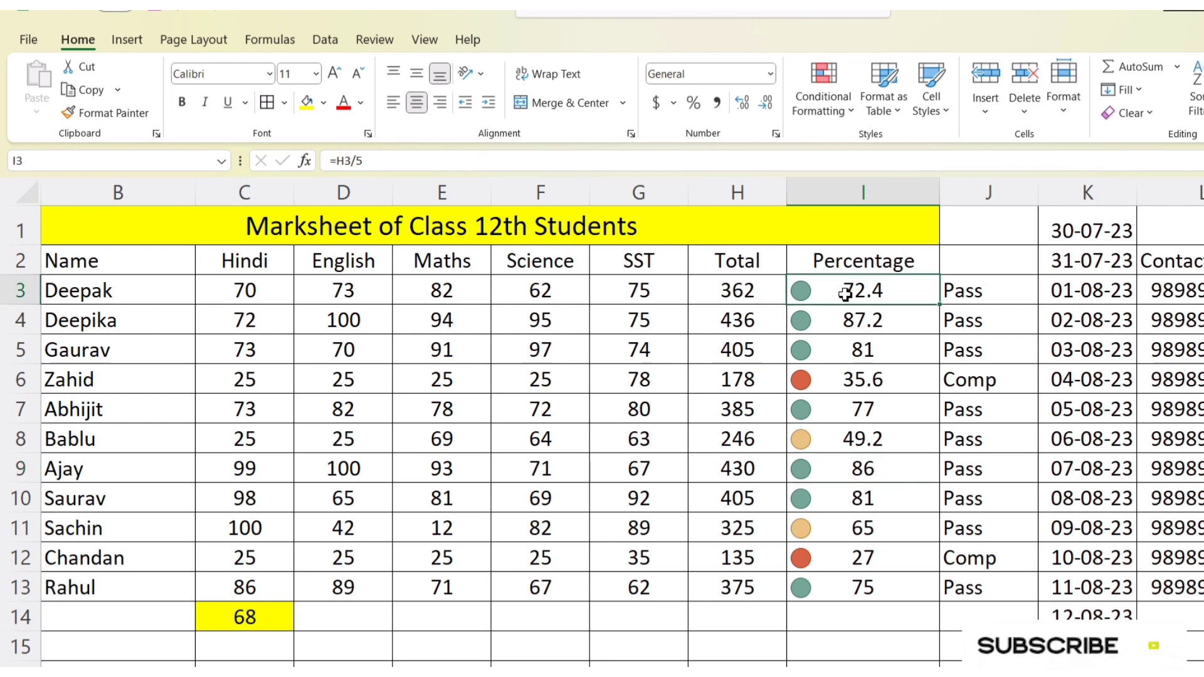
Step: Apply the signal-bar ratings icon set to the percentages in I3:I13 and widen the Percentage column slightly
drag(845, 293, 829, 602)
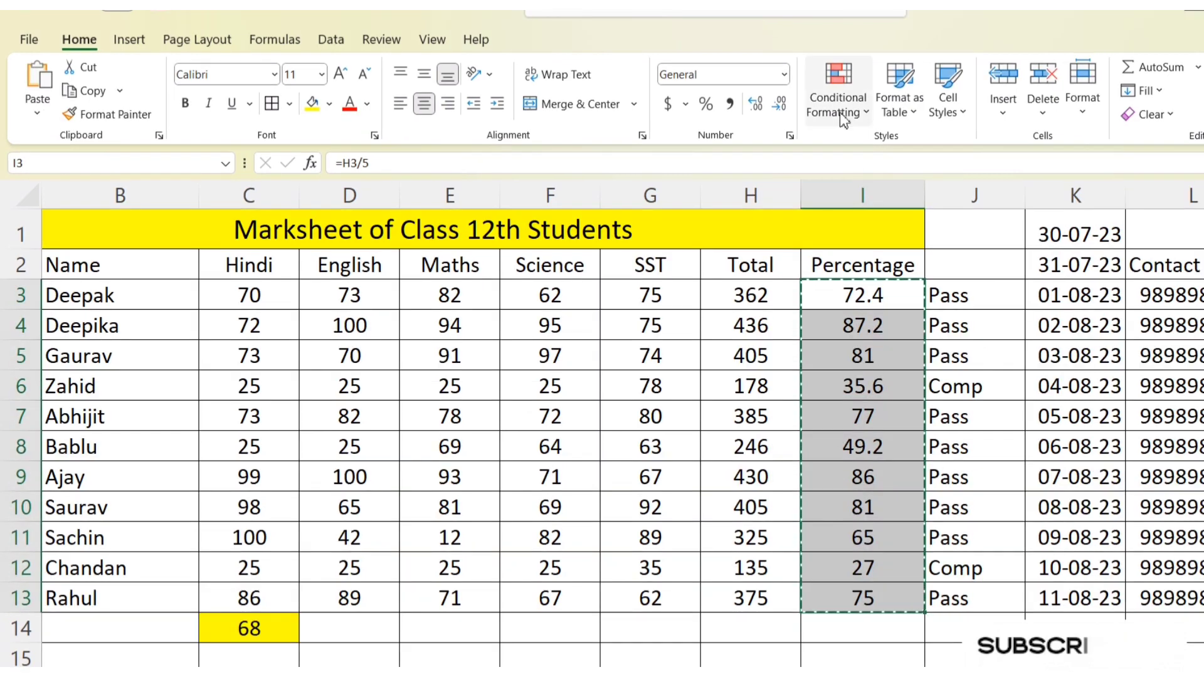
click(846, 112)
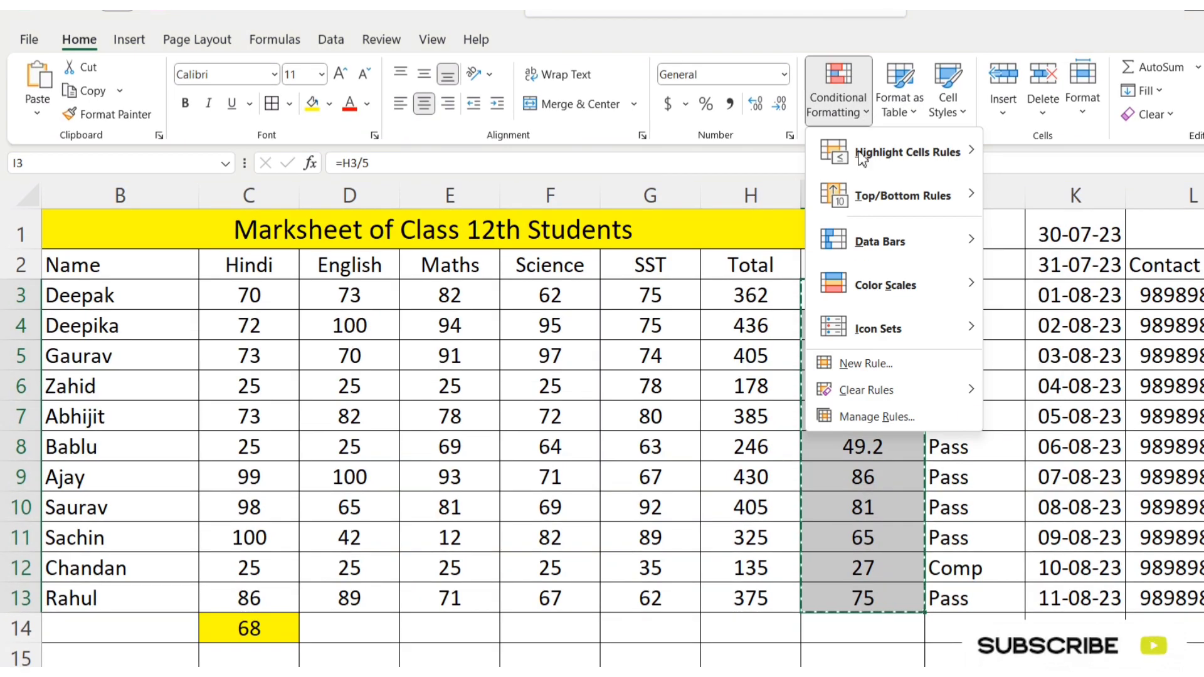
mouse_move(881, 329)
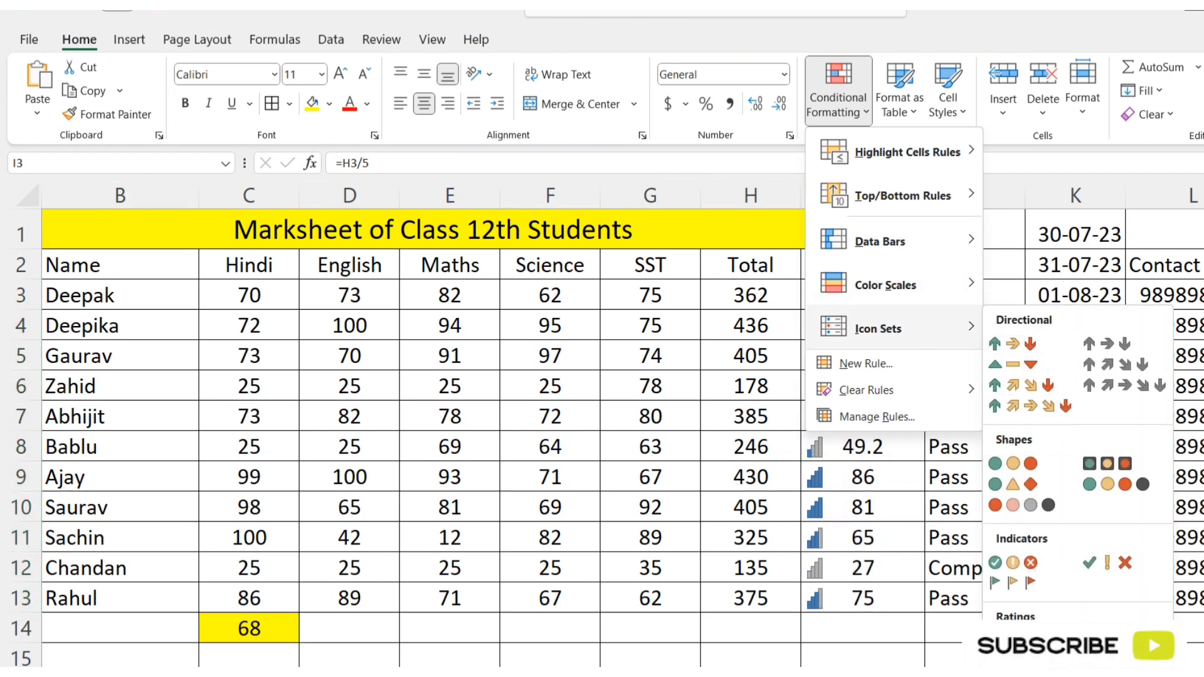
click(1121, 657)
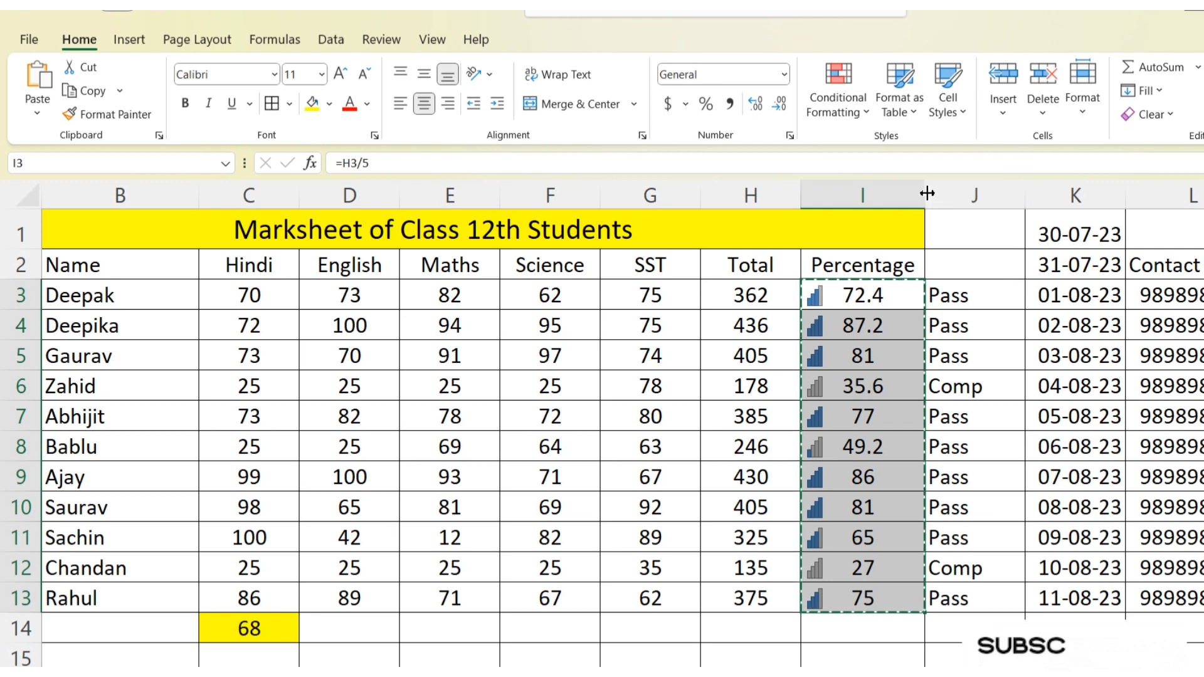
drag(927, 193, 945, 193)
click(914, 449)
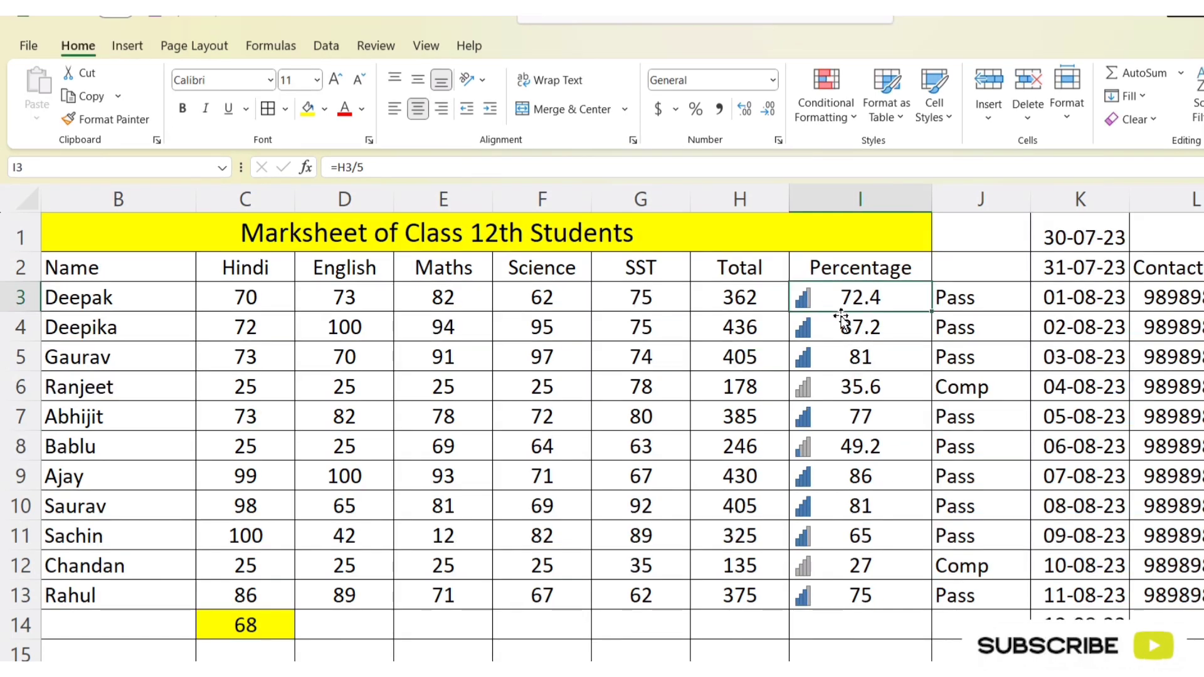
click(841, 323)
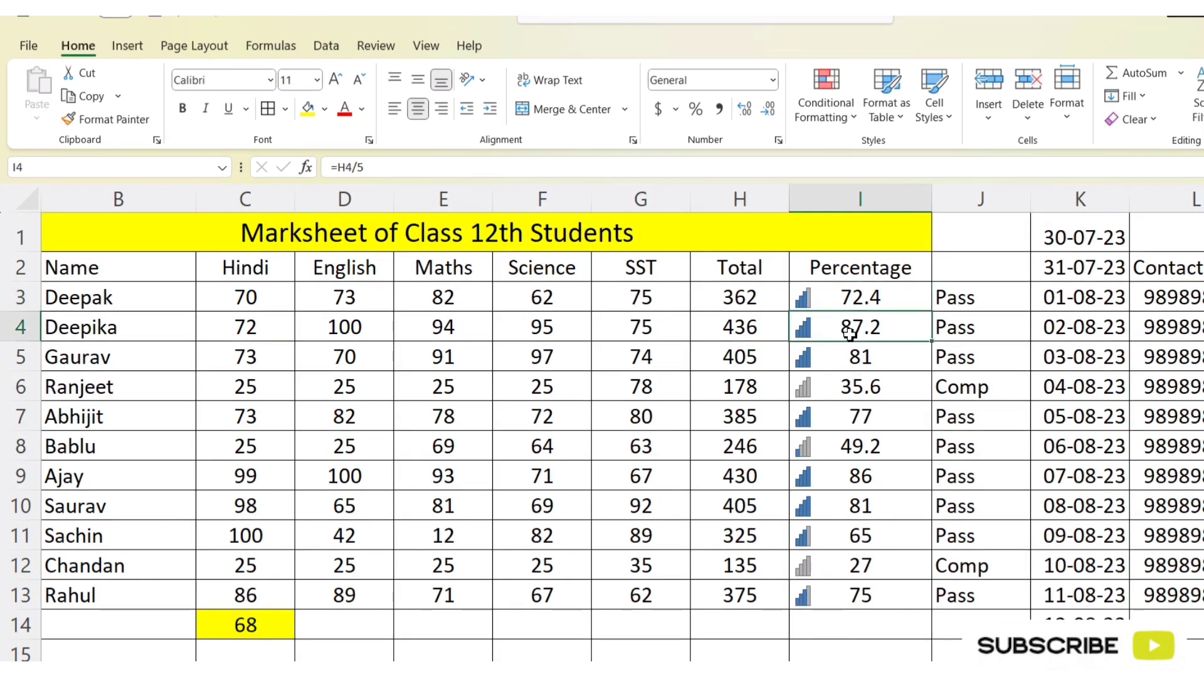
click(854, 389)
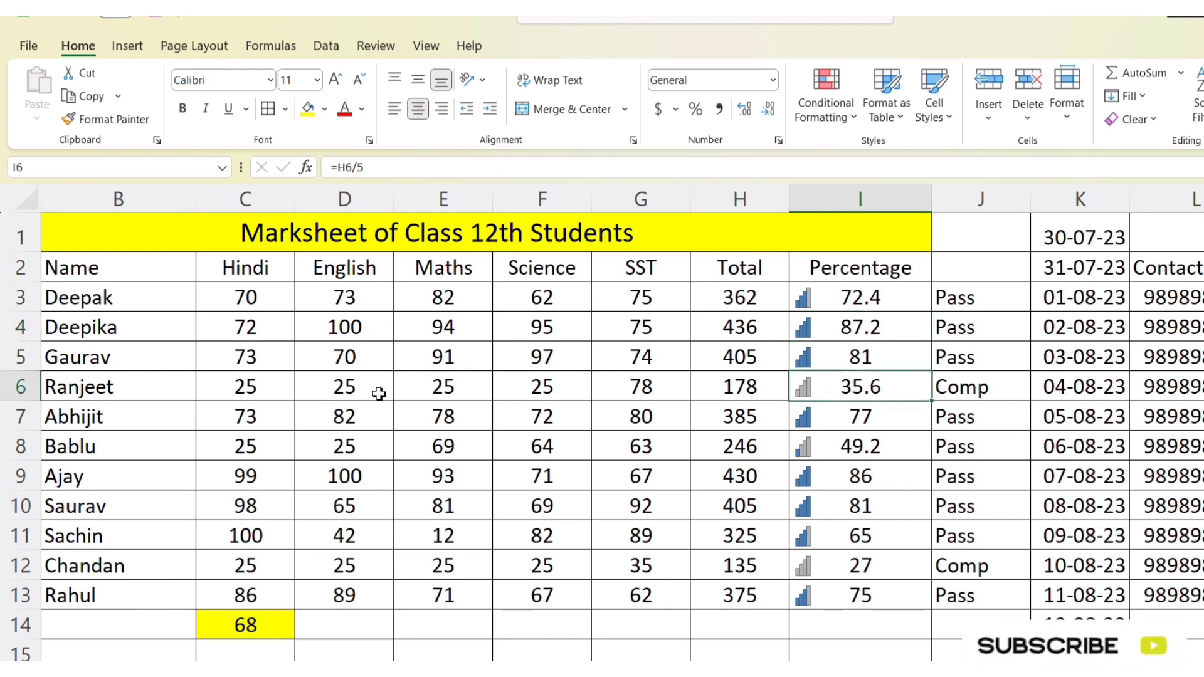
click(21, 383)
click(878, 388)
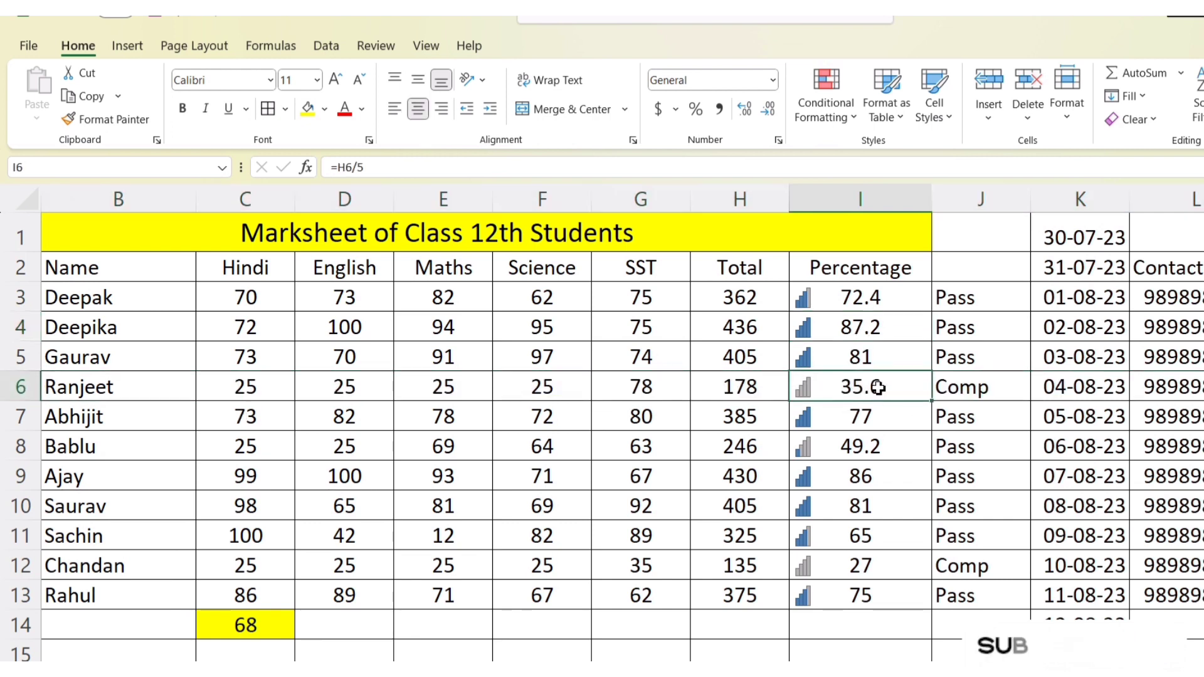
Step: Review the conditional formatting categories for the percentages in I3:I13 and reapply the signal-bar ratings icon set
drag(855, 298, 854, 596)
click(853, 122)
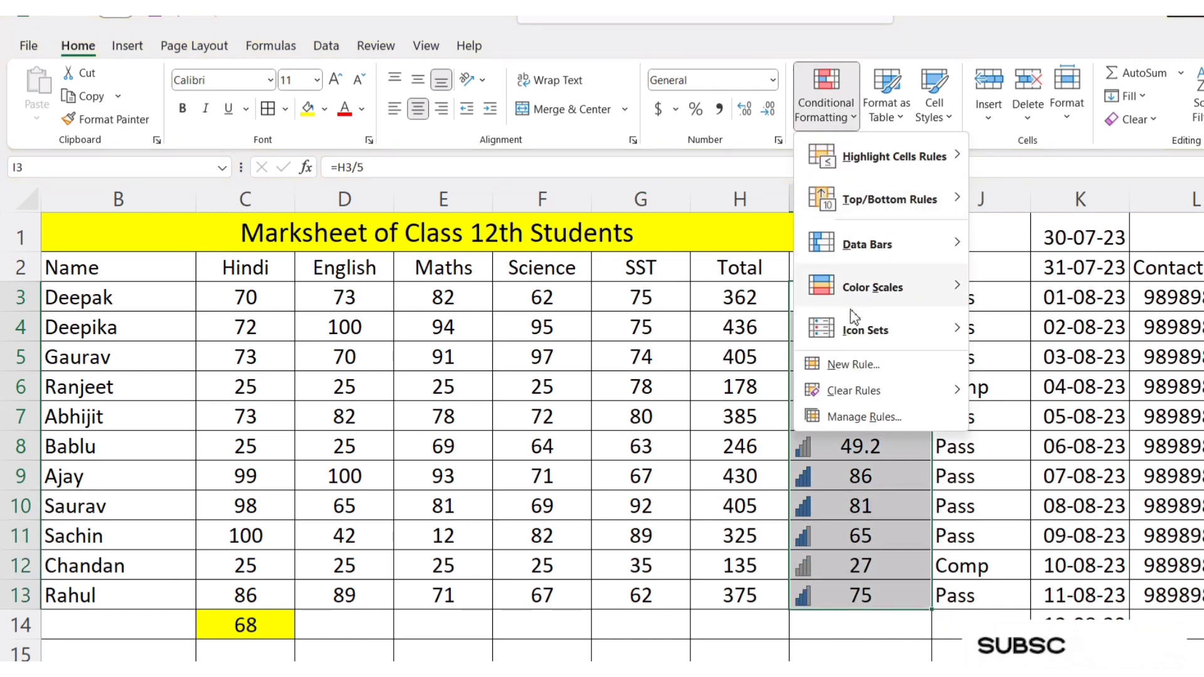
mouse_move(854, 337)
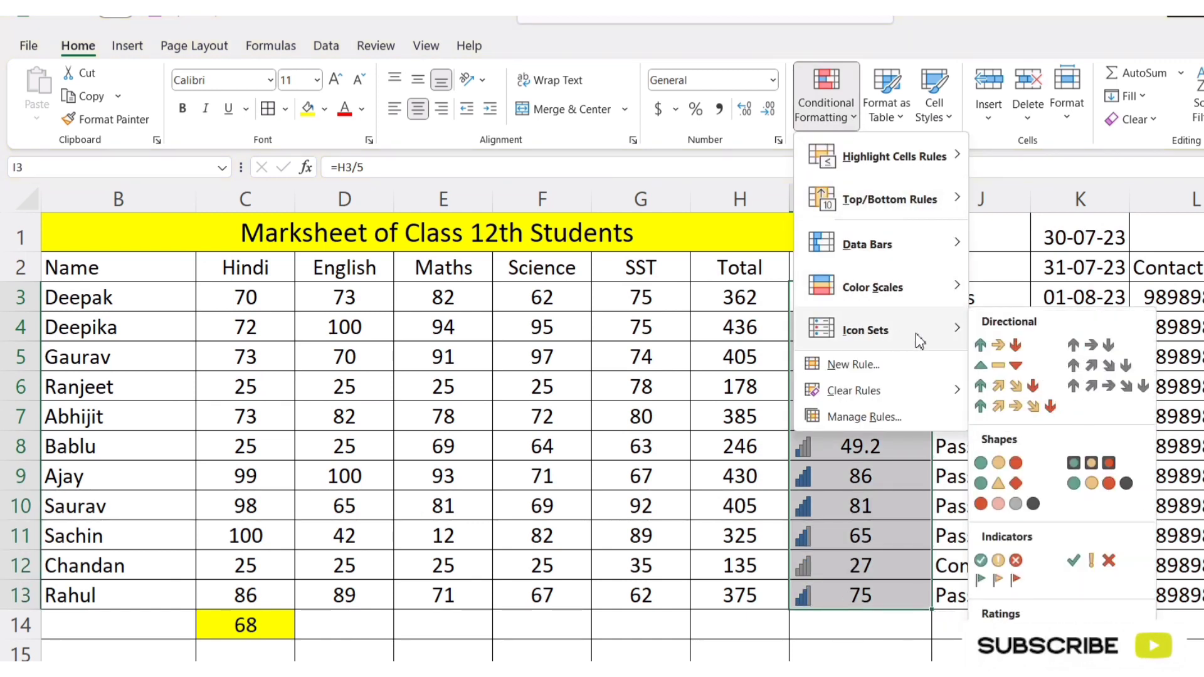
click(1065, 169)
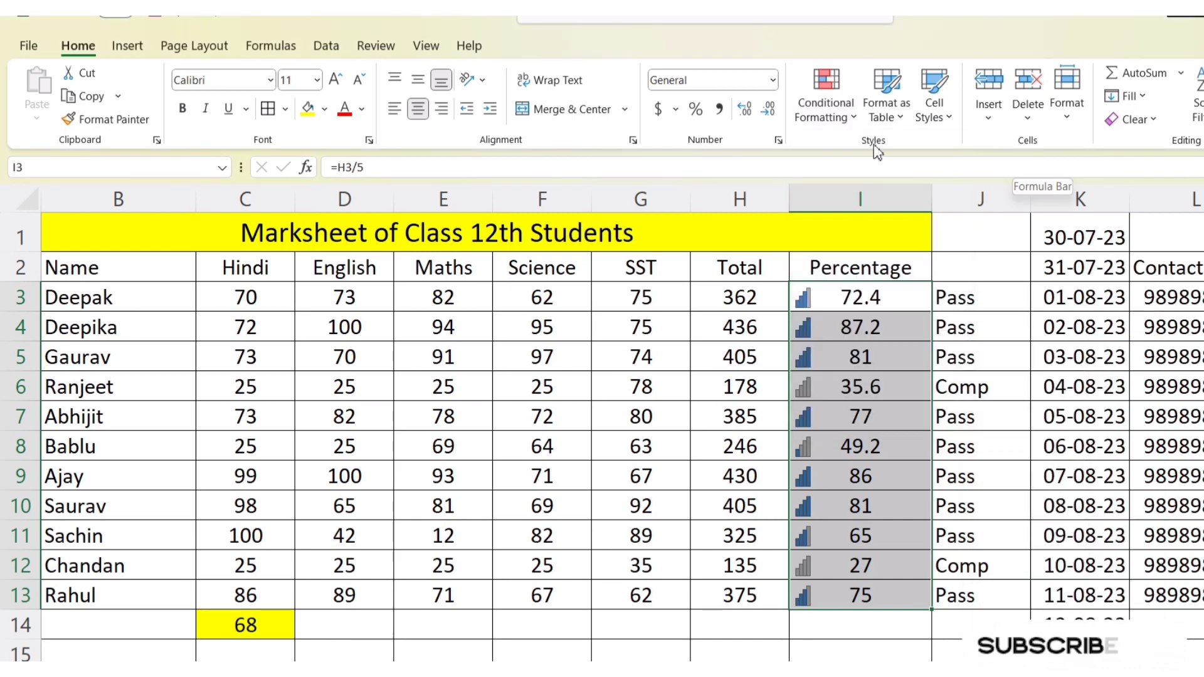
click(852, 115)
mouse_move(898, 164)
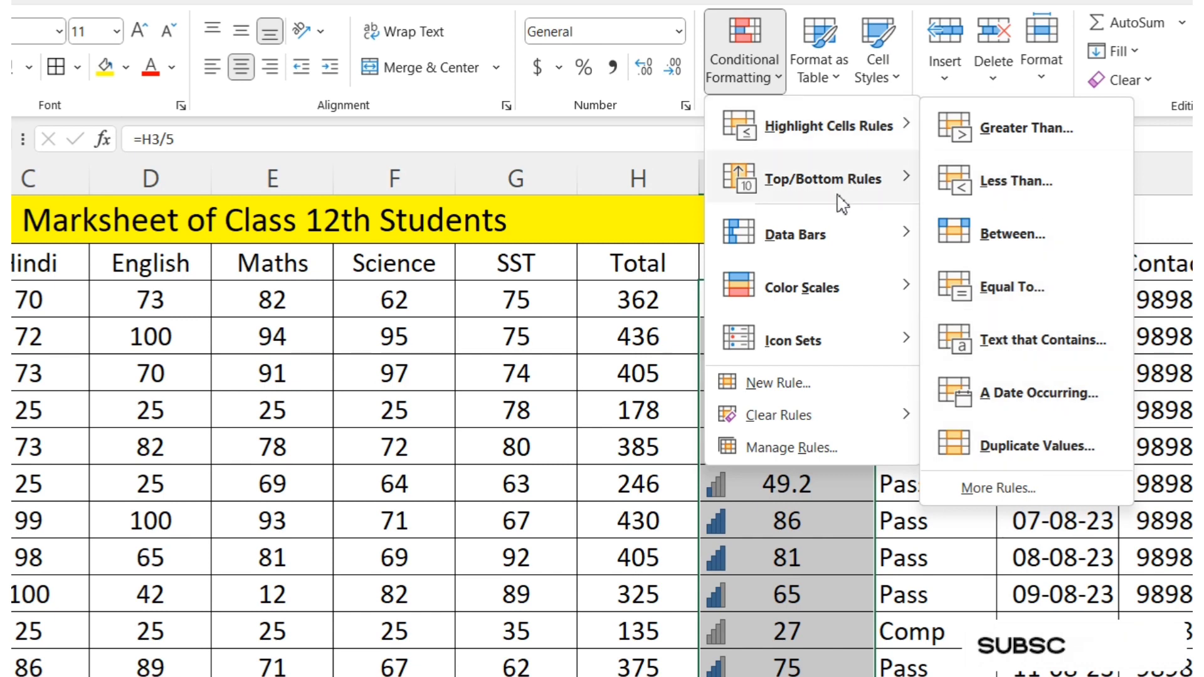
mouse_move(851, 203)
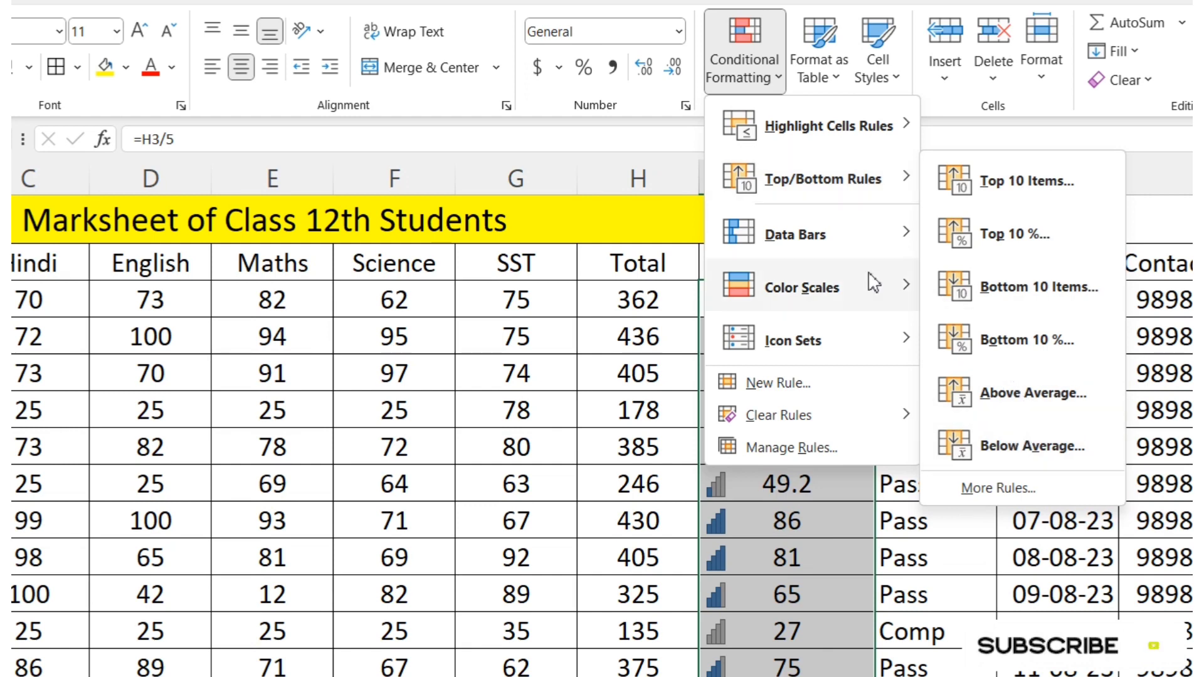
mouse_move(832, 252)
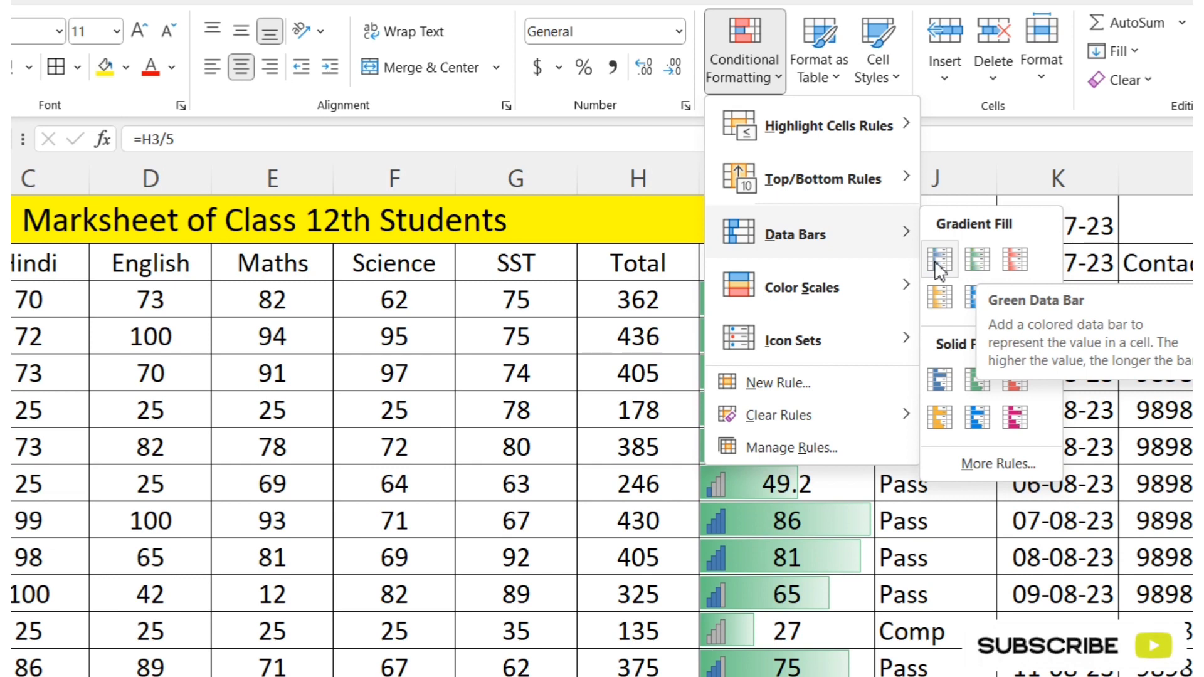
mouse_move(837, 298)
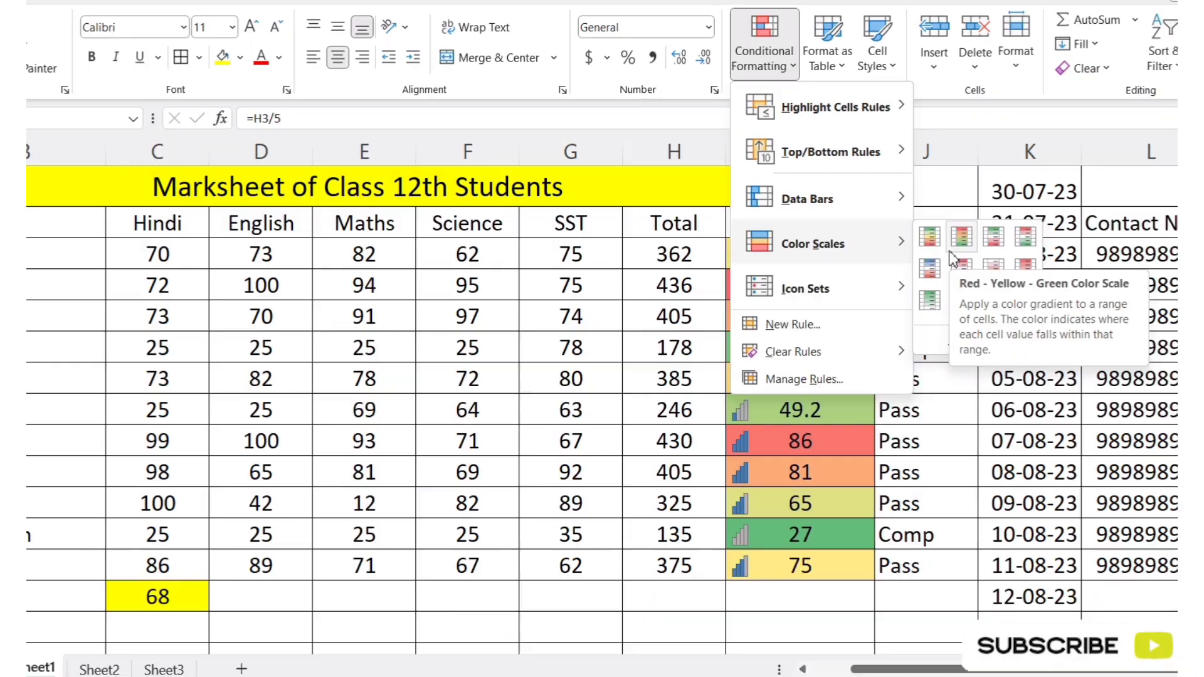
mouse_move(866, 348)
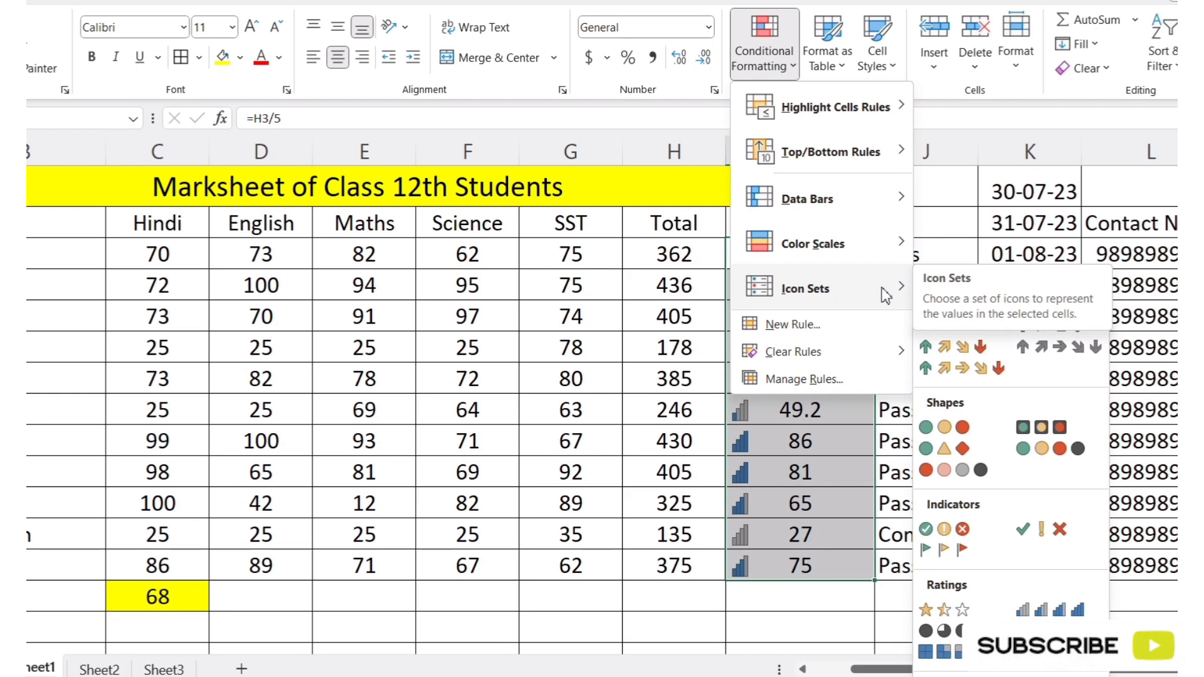
click(1058, 612)
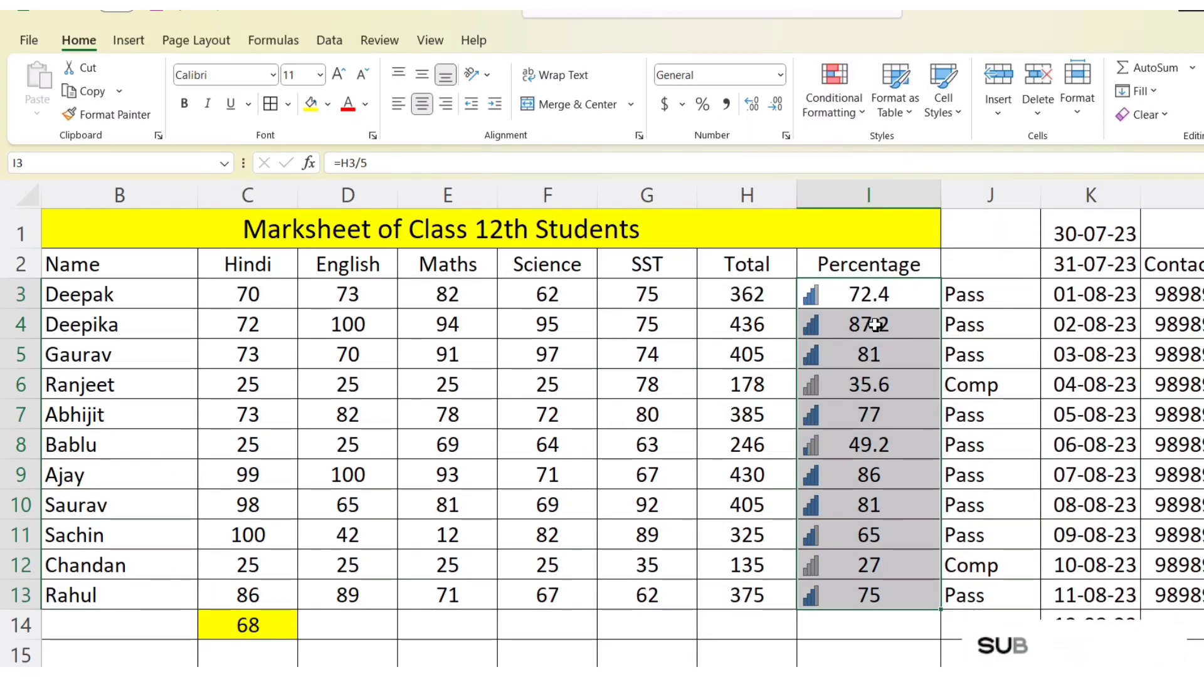
click(863, 118)
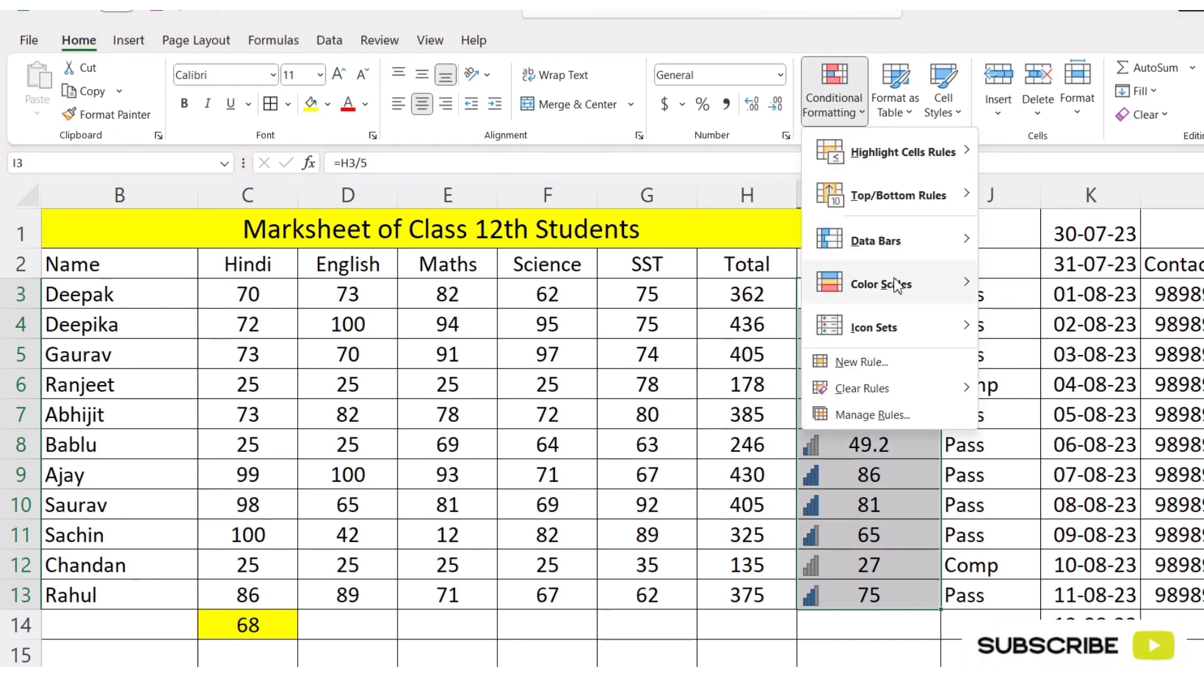
click(877, 525)
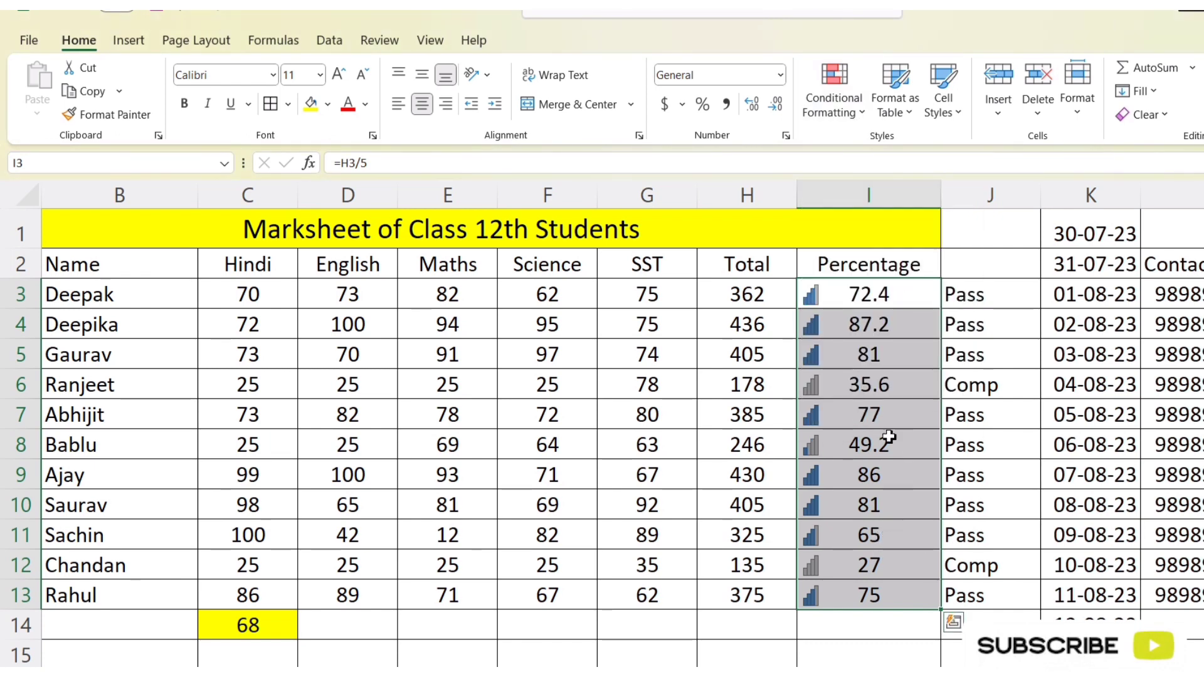
click(852, 115)
mouse_move(933, 152)
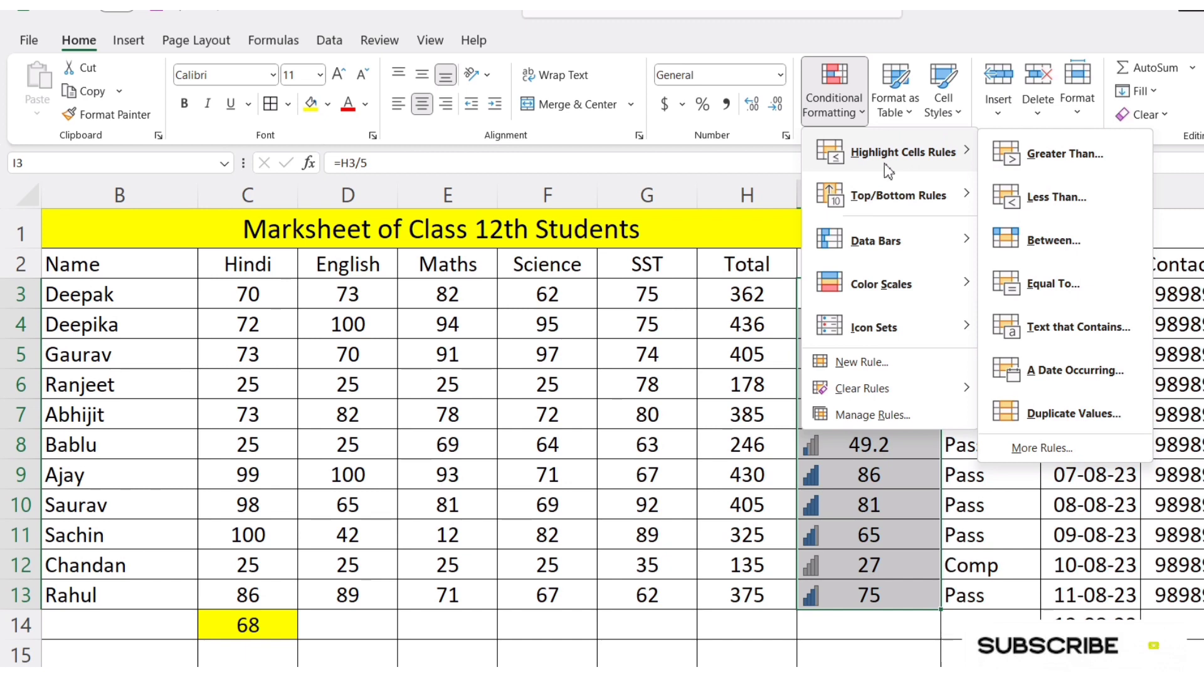
mouse_move(878, 272)
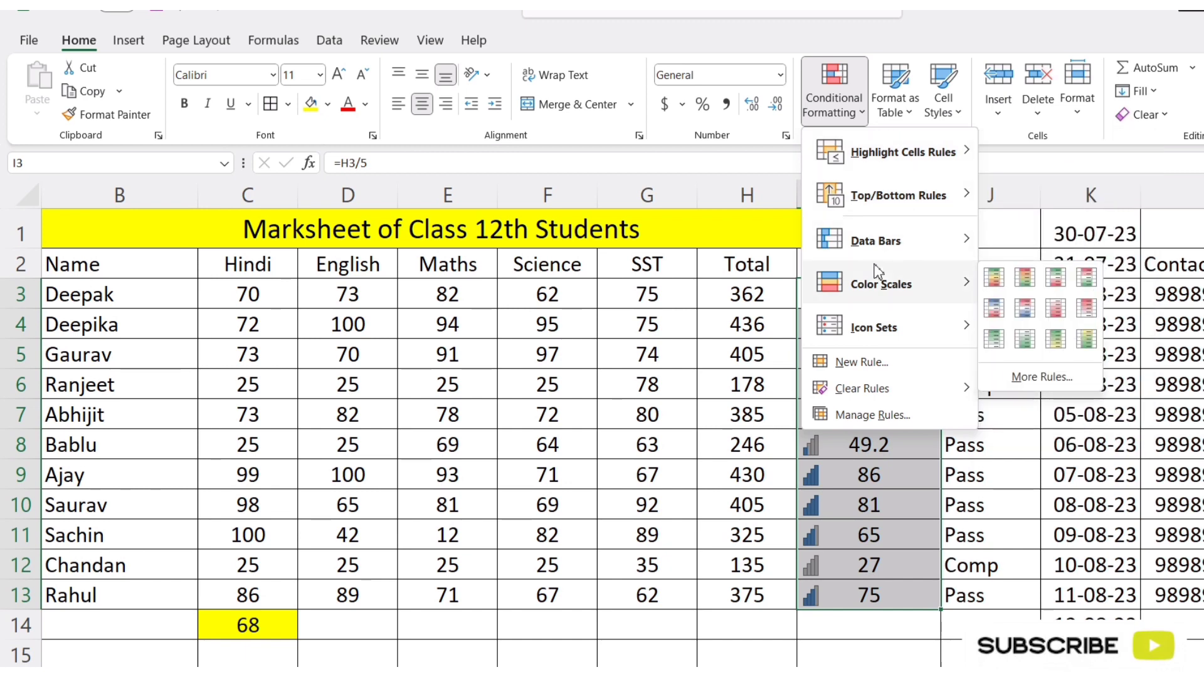